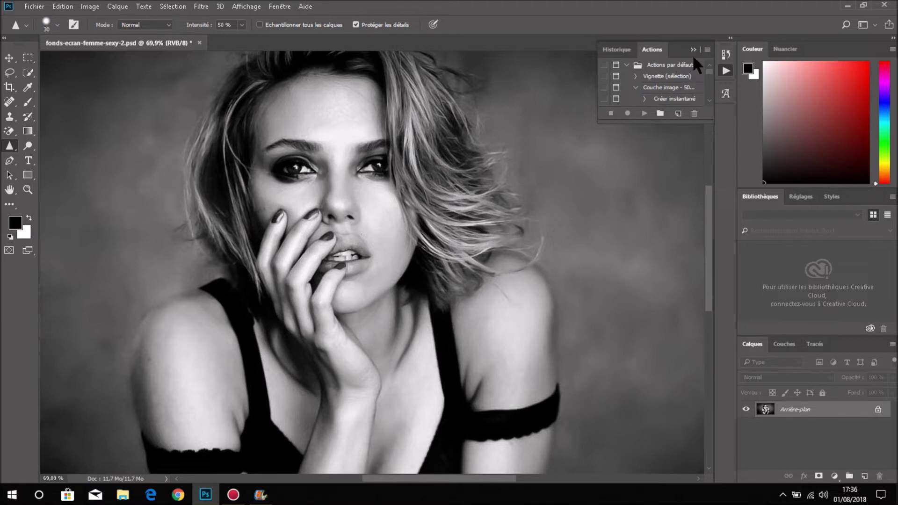
Restore Instantané 3 after comparing it with Instantané 2, then add a Curves adjustment layer
click(725, 54)
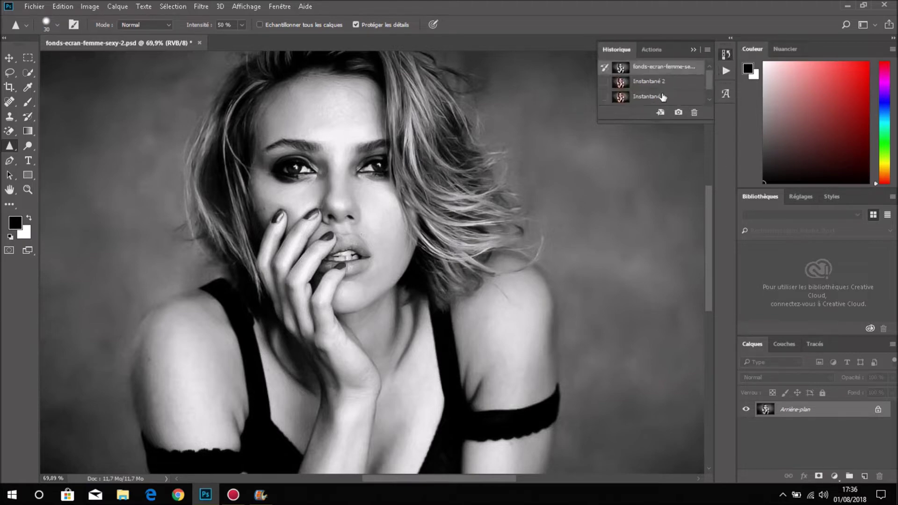
click(659, 97)
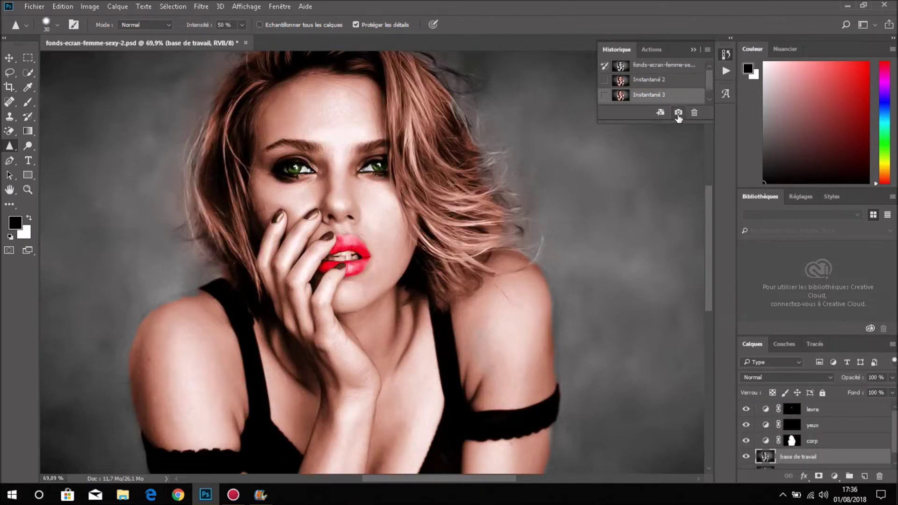
click(652, 81)
click(645, 96)
click(833, 477)
click(818, 295)
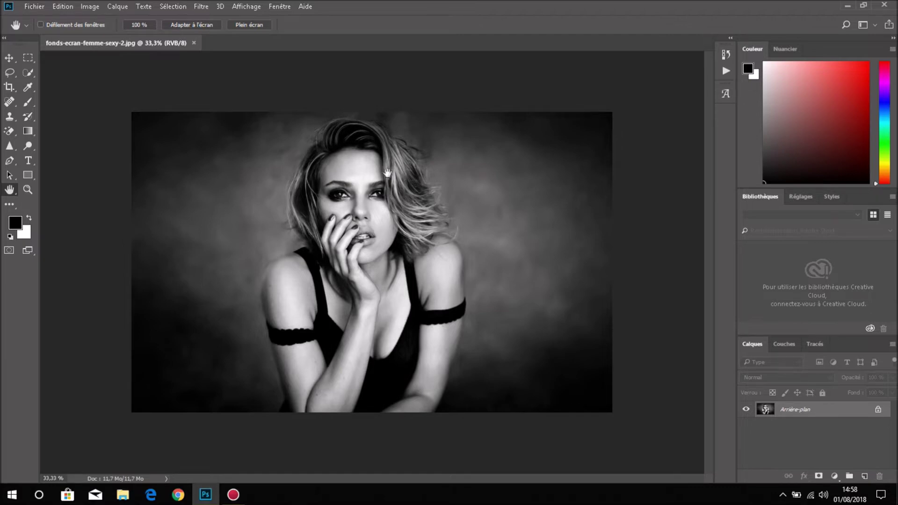
scroll(364, 163, up, 1)
scroll(364, 162, up, 7)
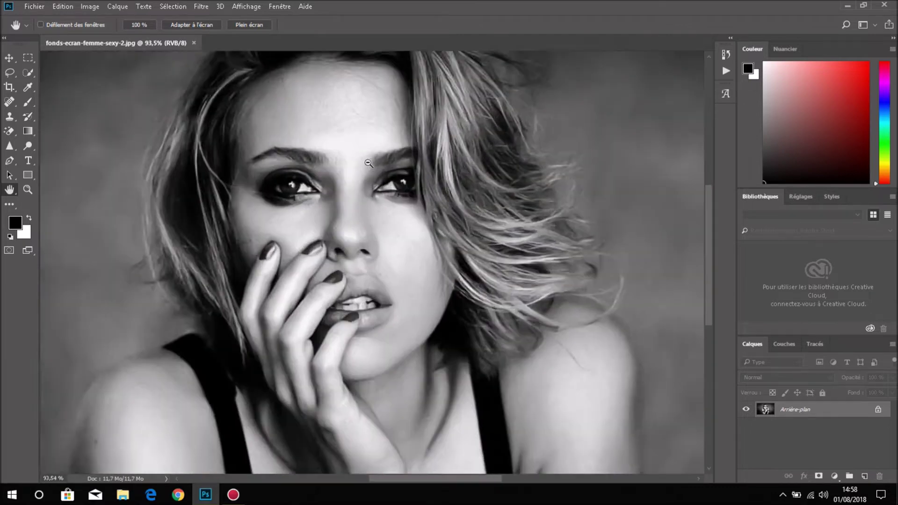
scroll(369, 165, up, 4)
scroll(369, 165, down, 5)
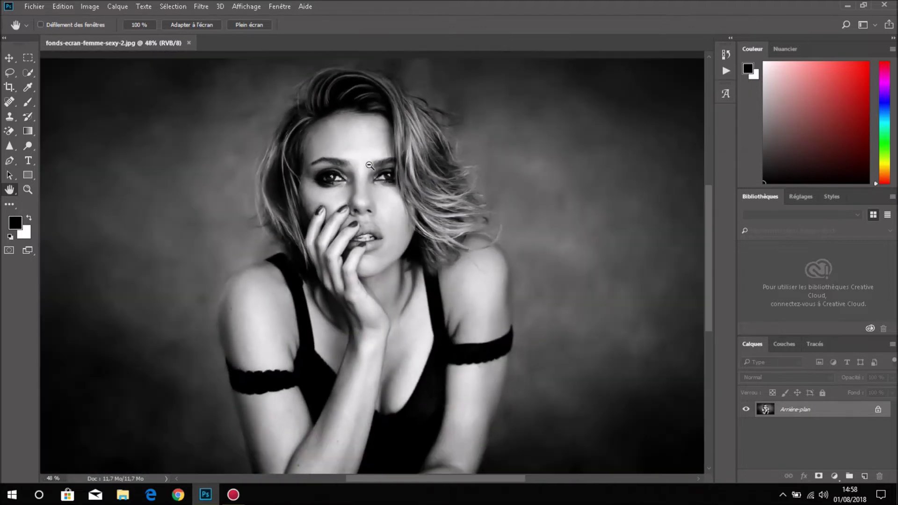
scroll(371, 165, up, 4)
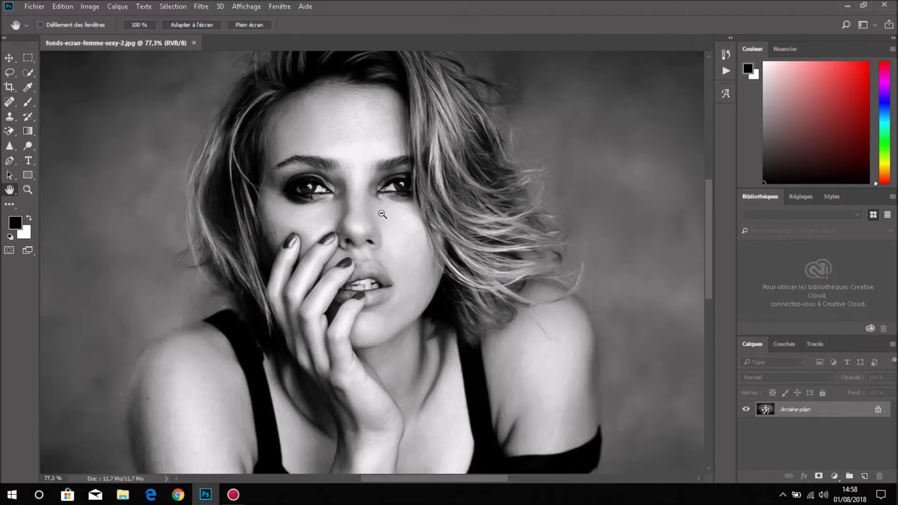
scroll(372, 206, up, 6)
scroll(357, 202, up, 3)
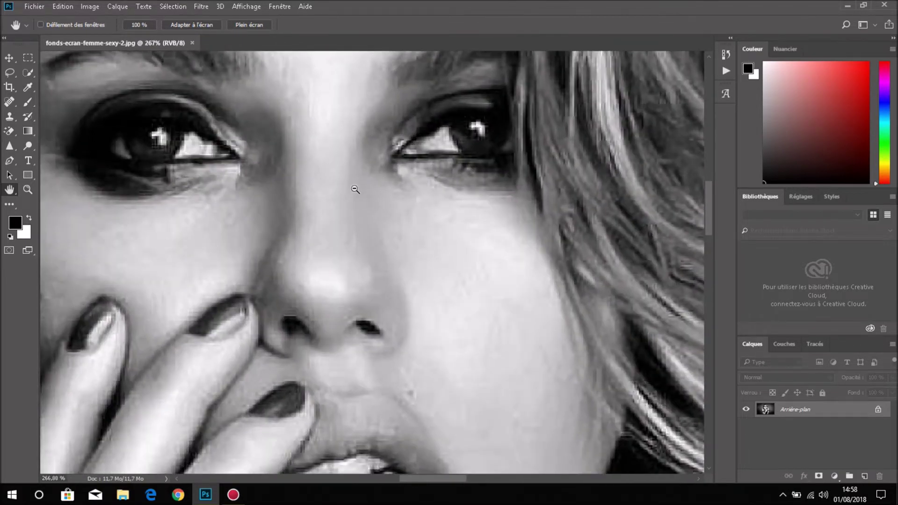
scroll(355, 189, down, 4)
scroll(374, 191, down, 1)
scroll(393, 194, down, 2)
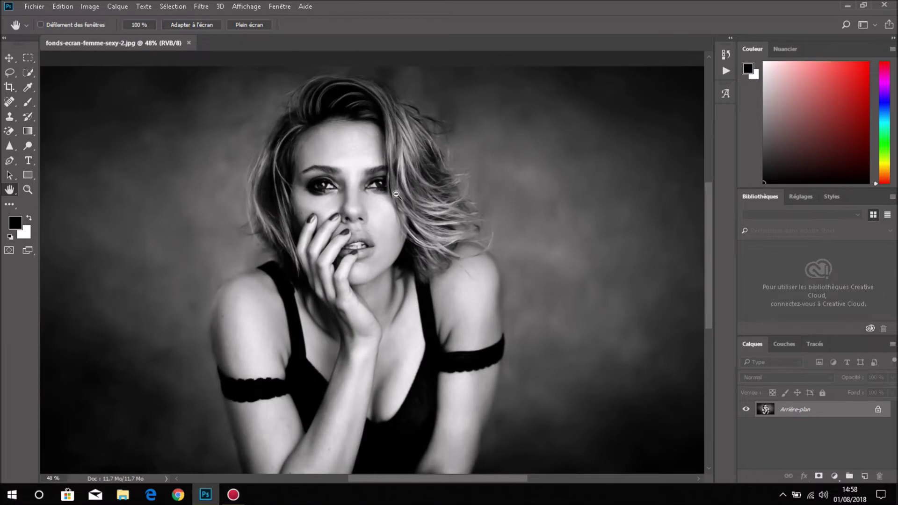
scroll(396, 195, down, 1)
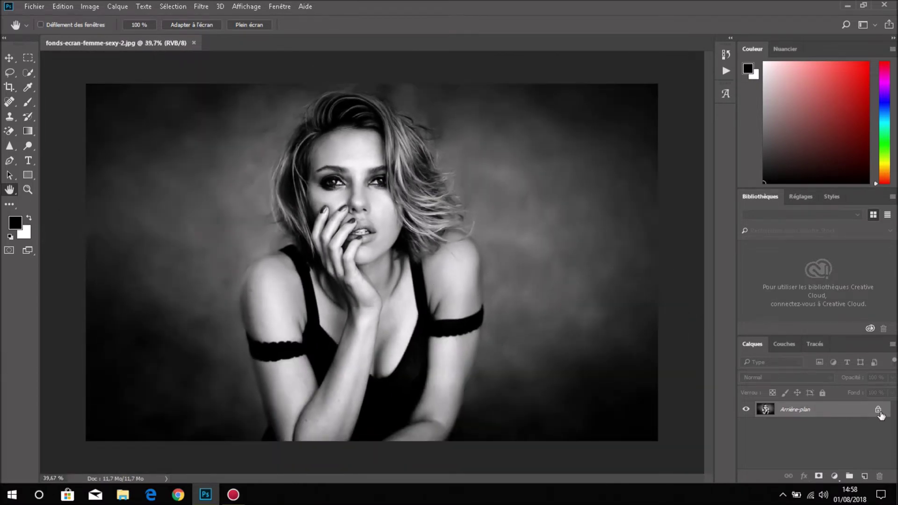
Unlock the background as Calque 0, duplicate it, and hide the original Calque 0
click(878, 410)
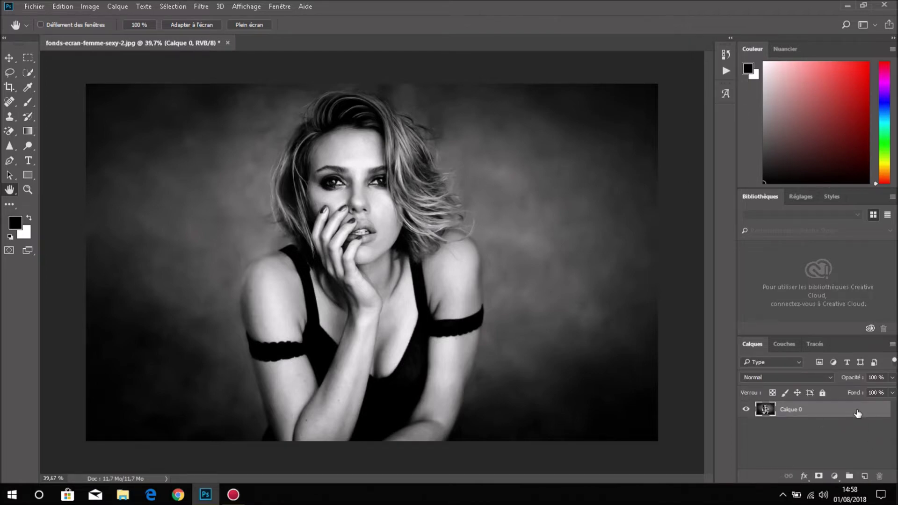
drag(856, 413, 868, 466)
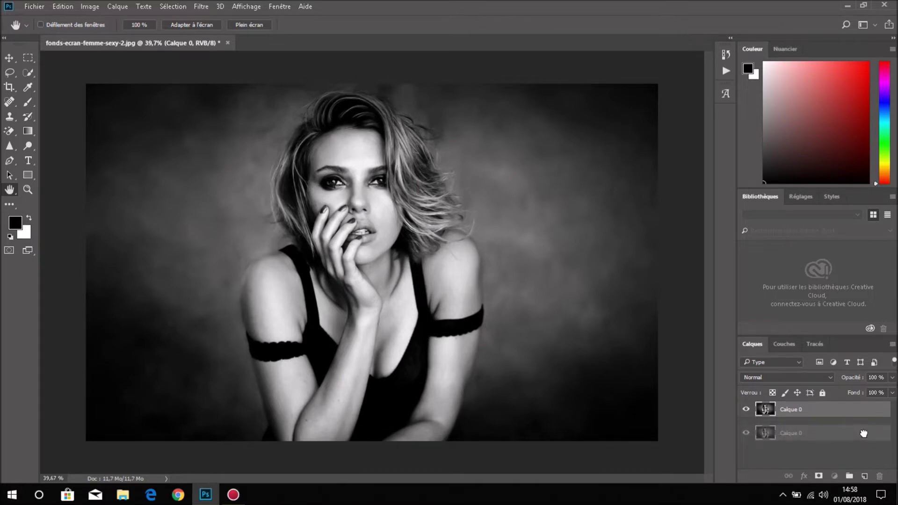
drag(868, 467, 865, 475)
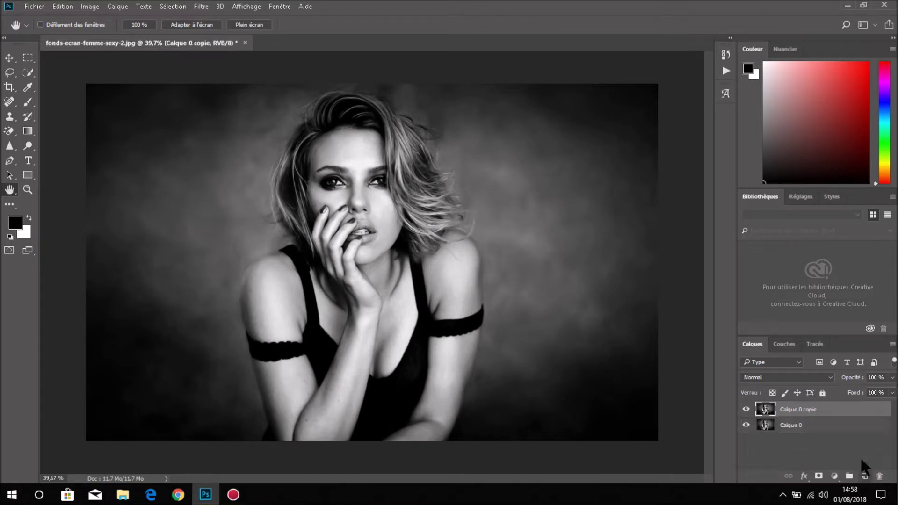
click(747, 425)
Rename the visible copy to 'base de travail'
double_click(798, 409)
text(base de travail)
key(Return)
Add a Curves layer and set a near-neutral midtone point on the RVB curve
click(834, 476)
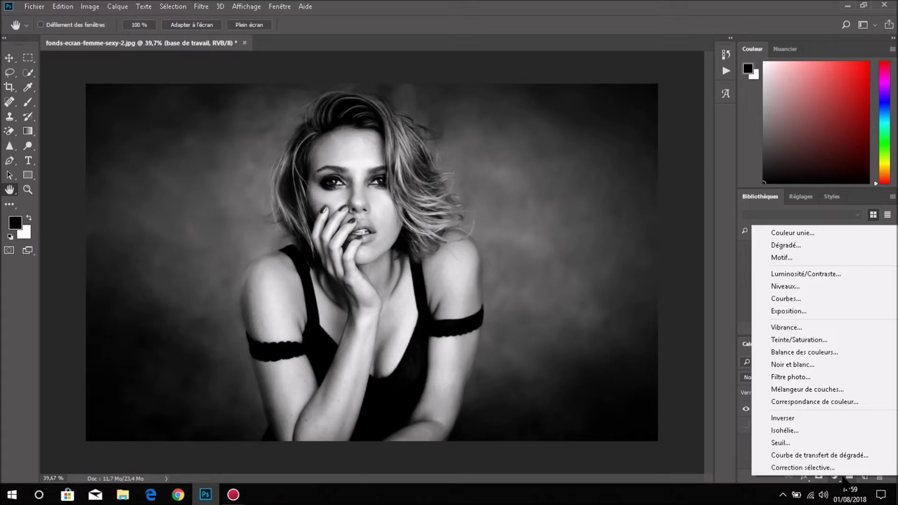
click(815, 298)
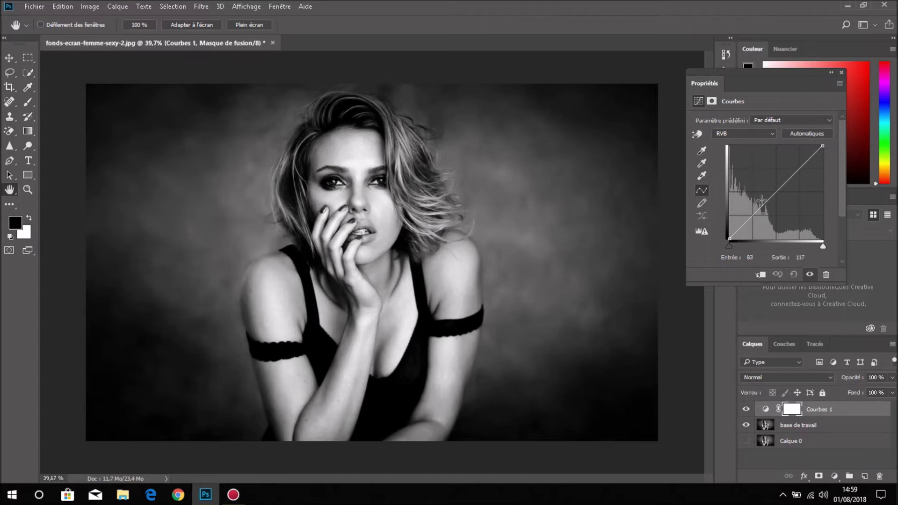
mouse_move(764, 204)
mouse_down()
mouse_move(780, 211)
mouse_move(769, 200)
mouse_up()
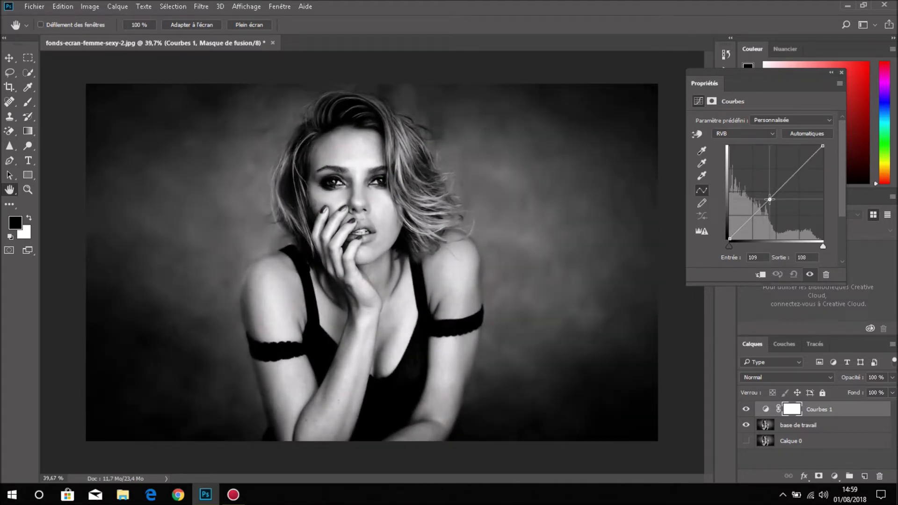
drag(769, 199, 769, 199)
Try warming the Rouge curve, then settle it back close to neutral
click(746, 135)
click(743, 150)
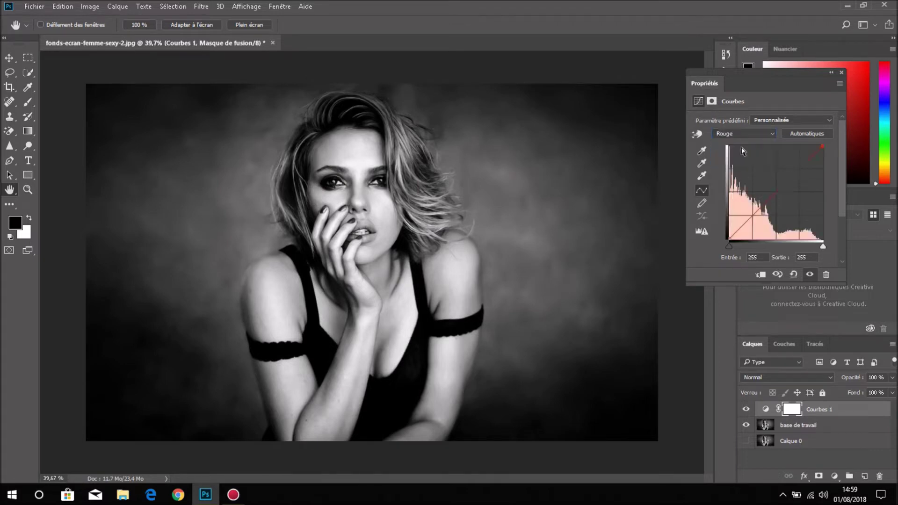
mouse_move(772, 196)
mouse_down()
mouse_move(756, 178)
mouse_move(784, 214)
mouse_up()
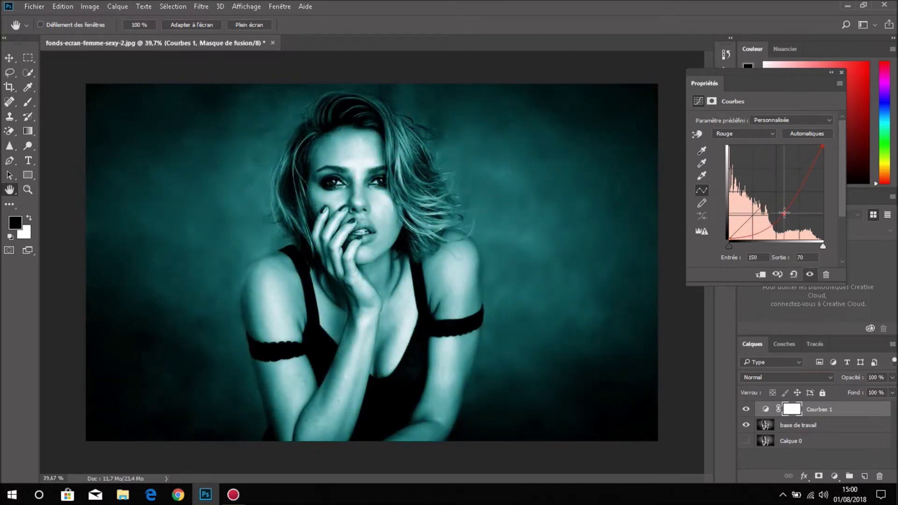
drag(784, 213, 759, 188)
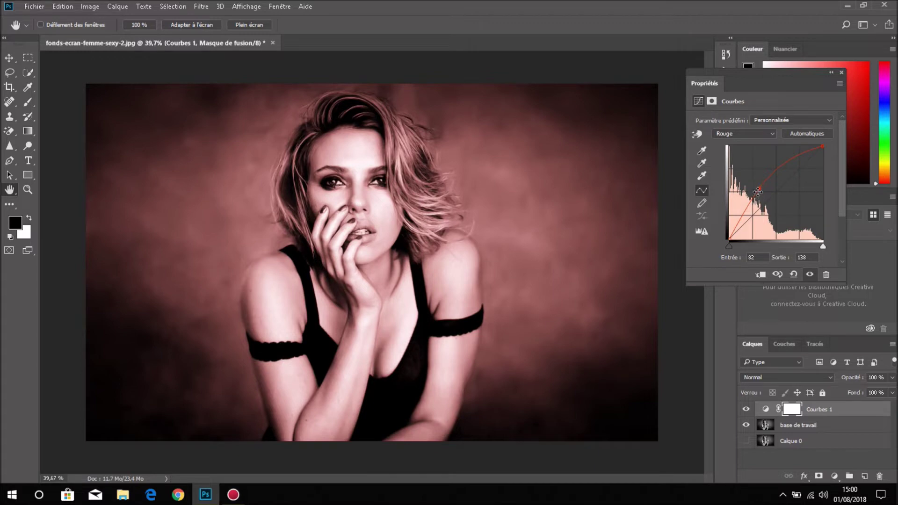
drag(758, 190, 767, 197)
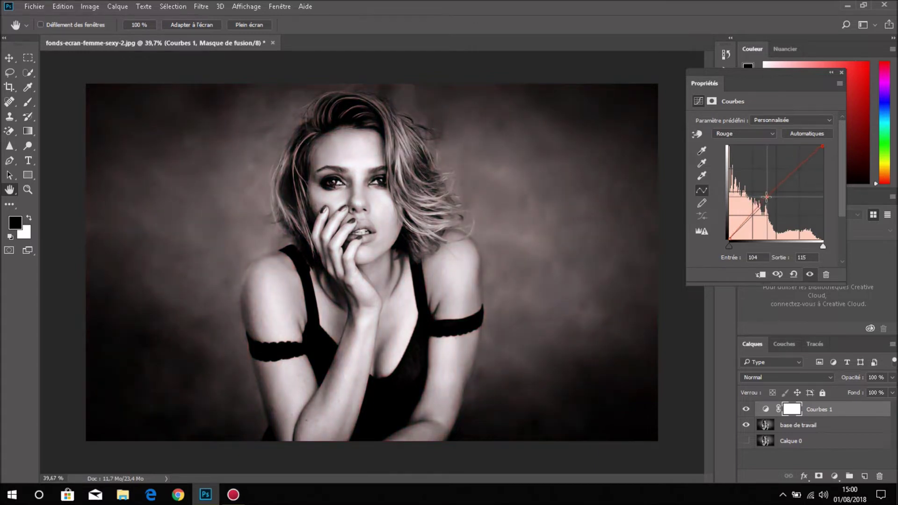
drag(767, 198, 774, 196)
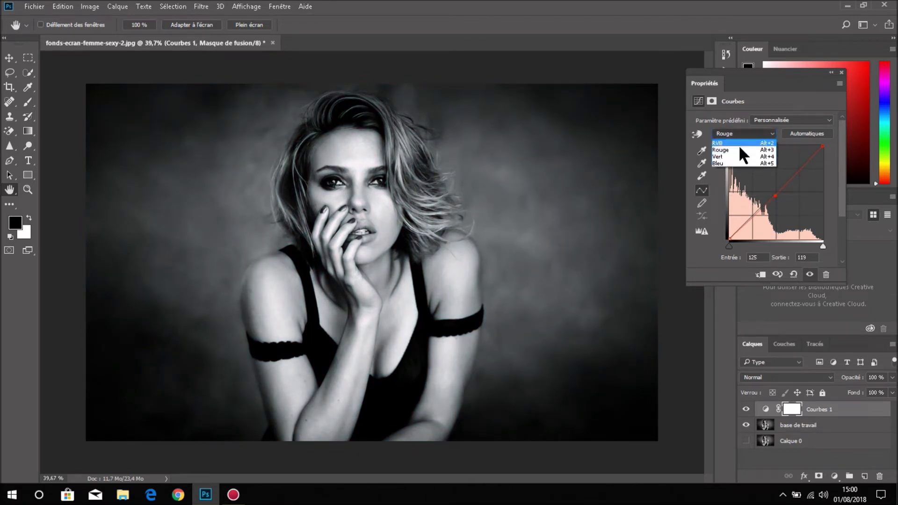
Nudge the Vert curve and return the Bleu curve close to neutral
click(743, 150)
mouse_move(772, 194)
mouse_down()
mouse_move(755, 178)
mouse_move(787, 217)
mouse_move(770, 195)
mouse_up()
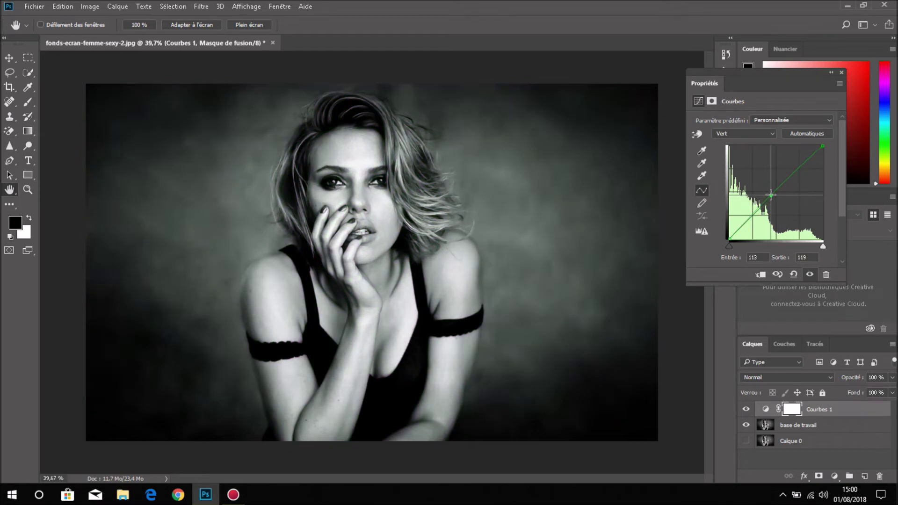
click(756, 134)
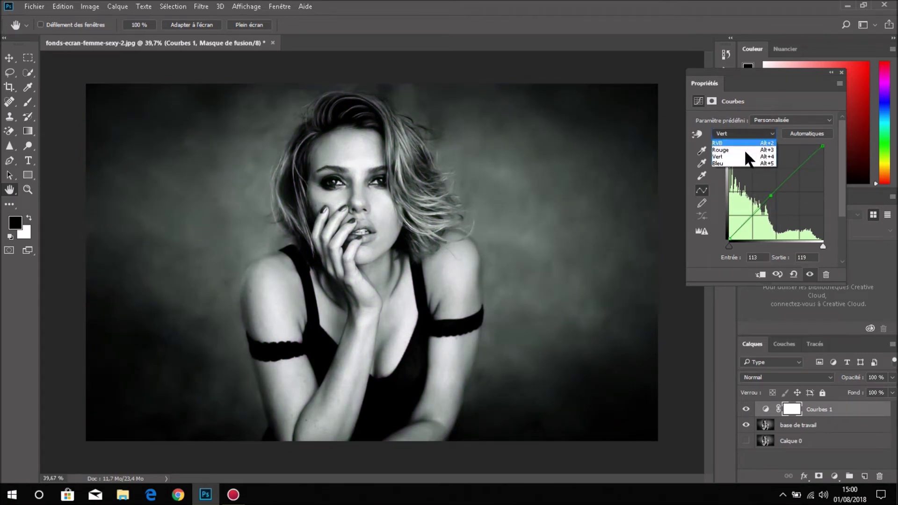
click(747, 164)
drag(770, 194, 785, 213)
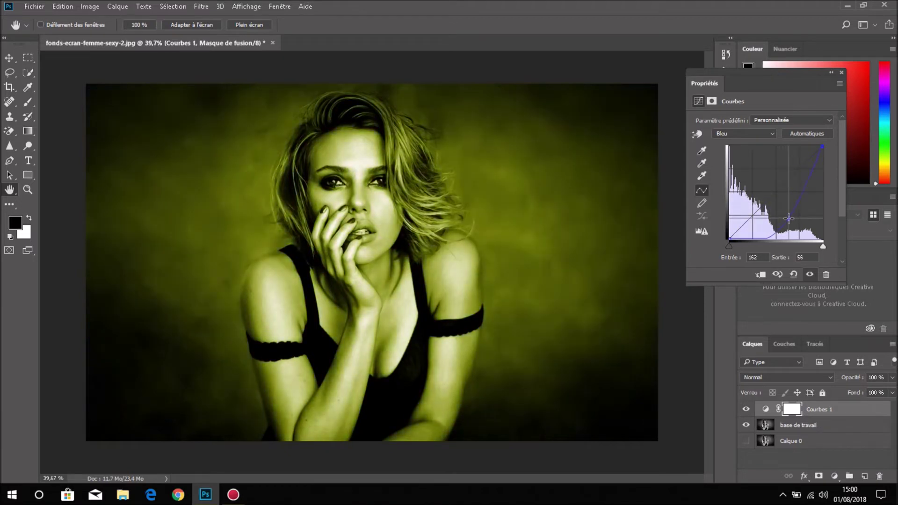
drag(785, 213, 771, 195)
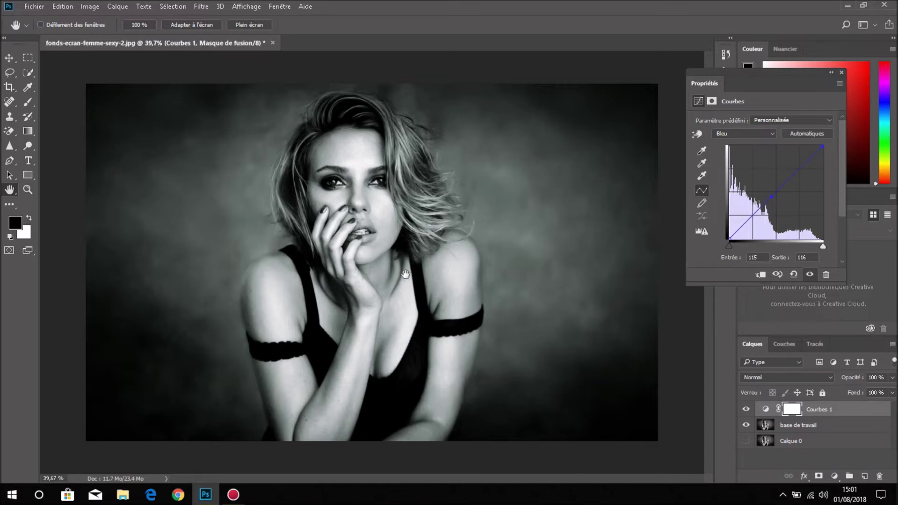
Raise the Rouge curve of Courbes 1 to warm the photo
click(759, 137)
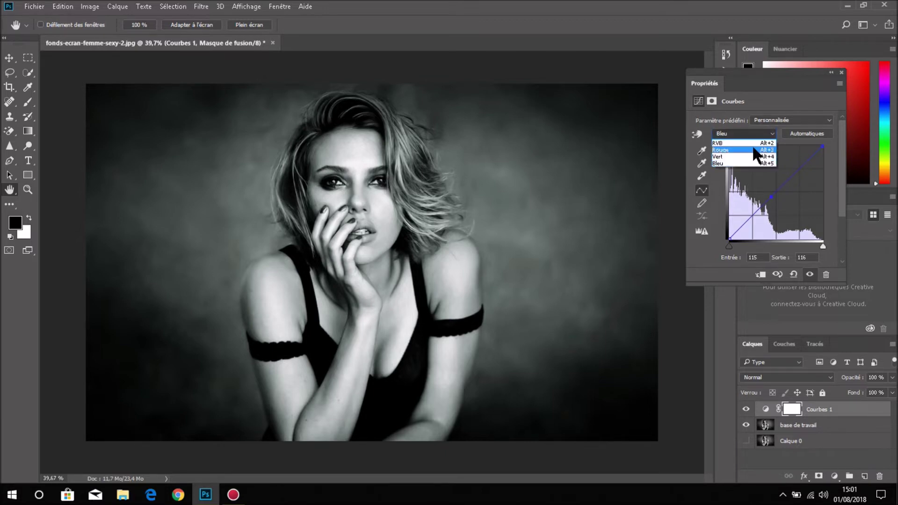
click(756, 144)
drag(775, 196, 765, 187)
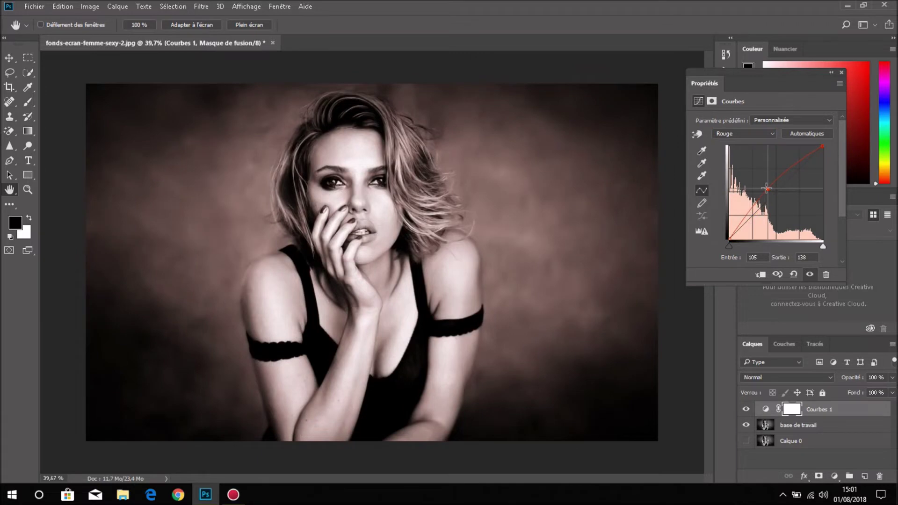
drag(764, 187, 763, 186)
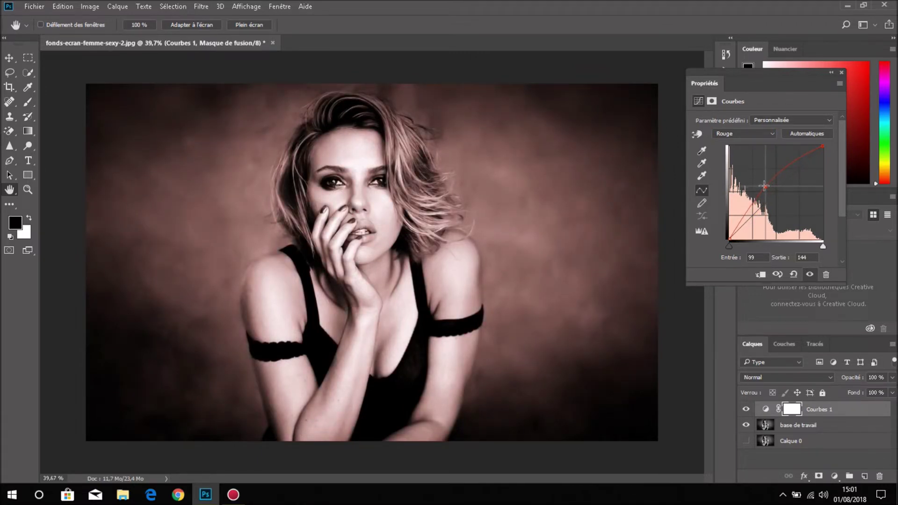
Lower the Bleu and Vert curves for a copper tone and close the properties
click(751, 134)
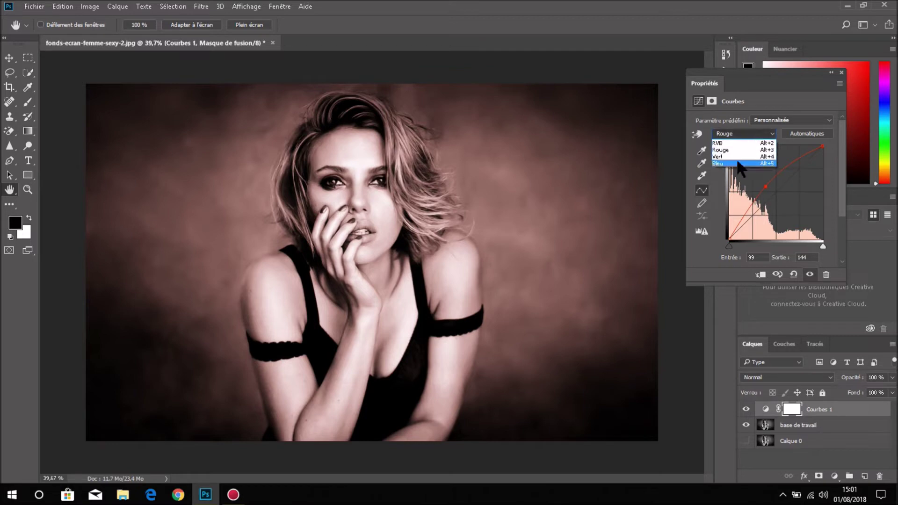
click(738, 163)
drag(771, 195, 777, 202)
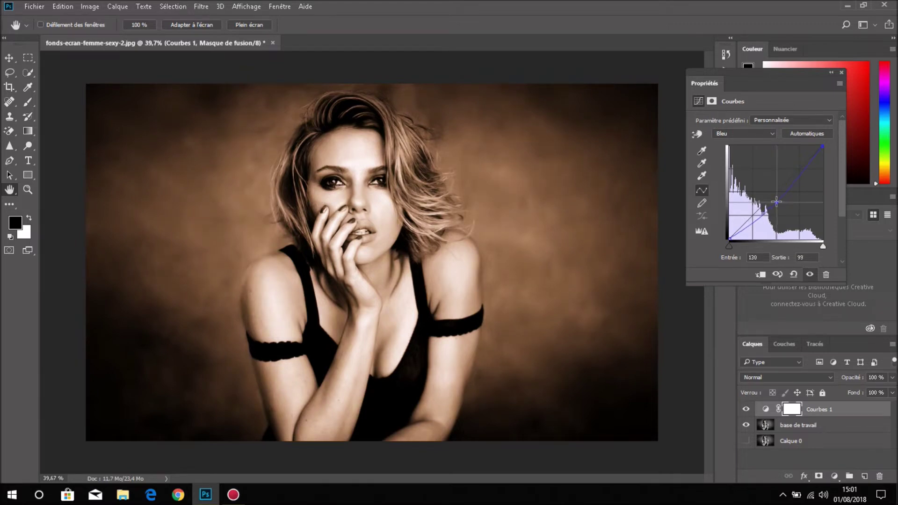
drag(776, 202, 778, 204)
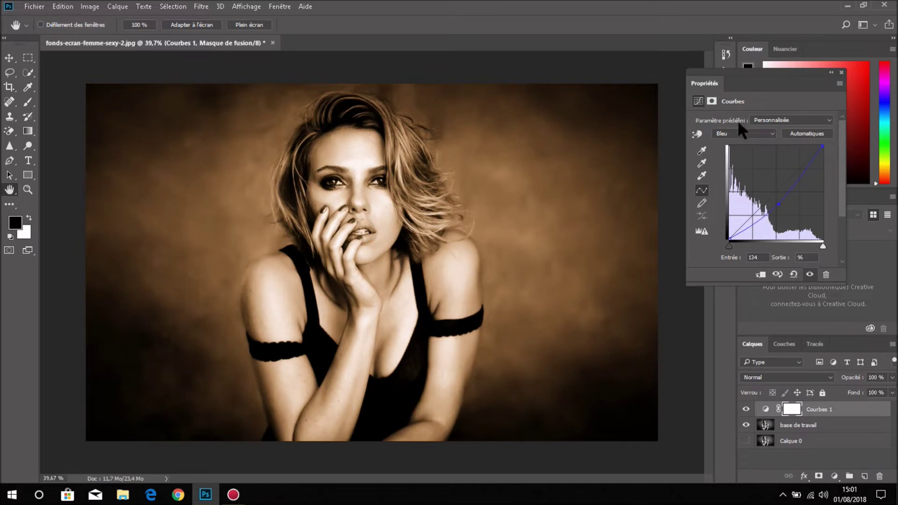
click(744, 134)
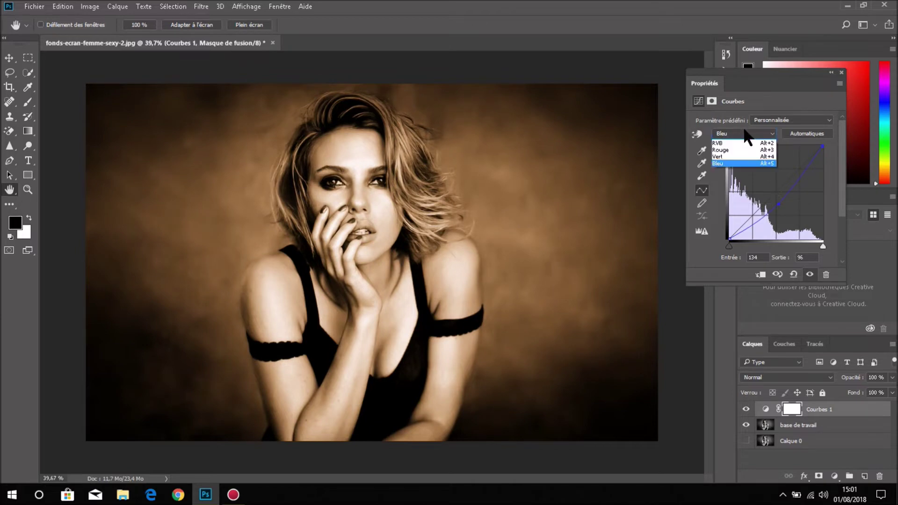
click(743, 156)
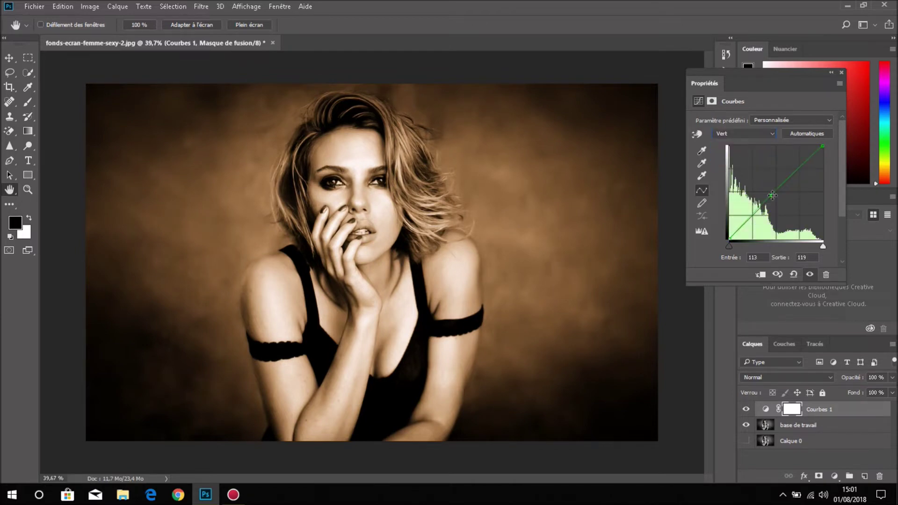
drag(769, 195, 775, 200)
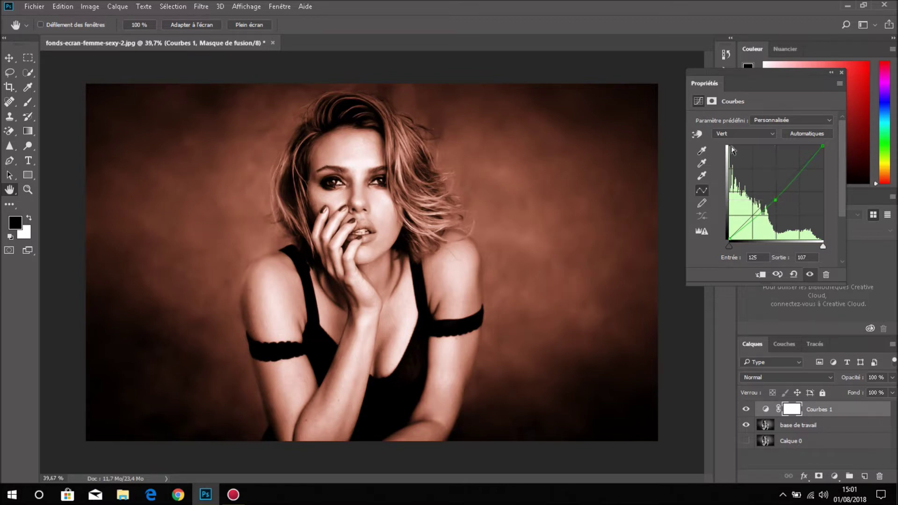
click(840, 72)
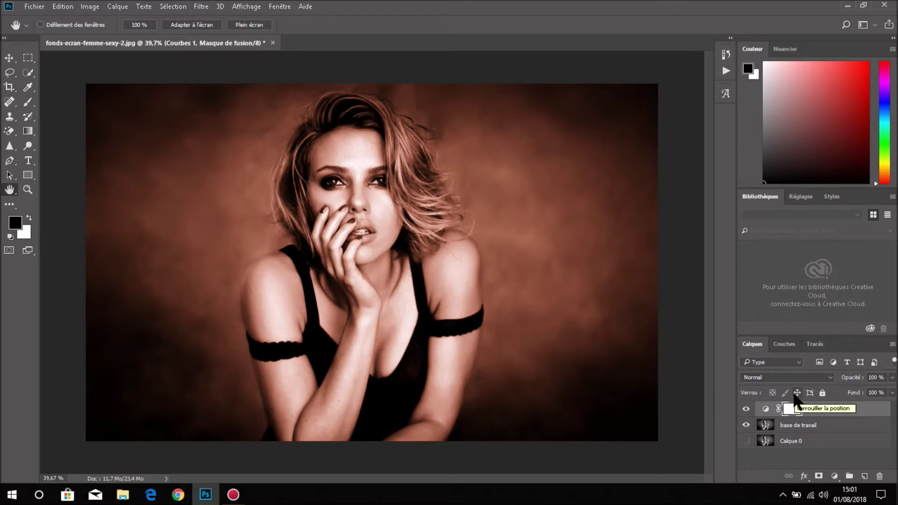
Invert the Courbes 1 mask so the warm tint is hidden
key(ctrl+i)
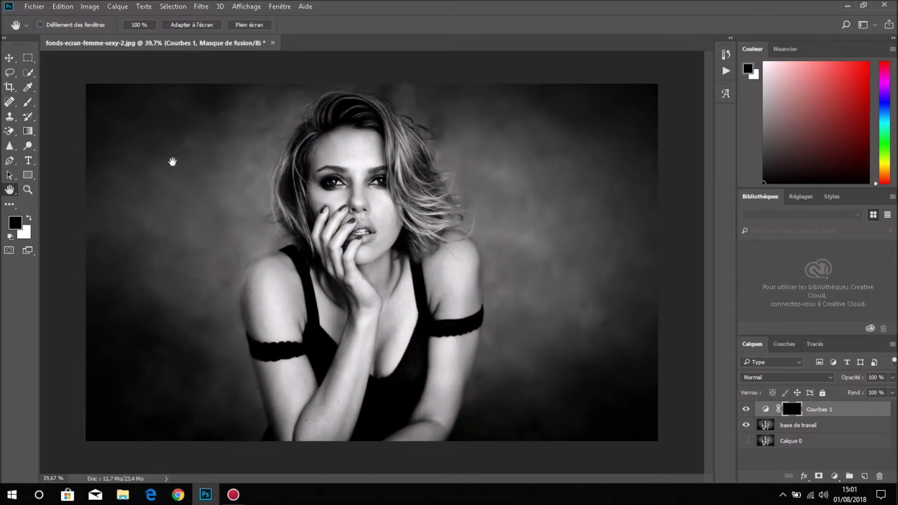
click(31, 71)
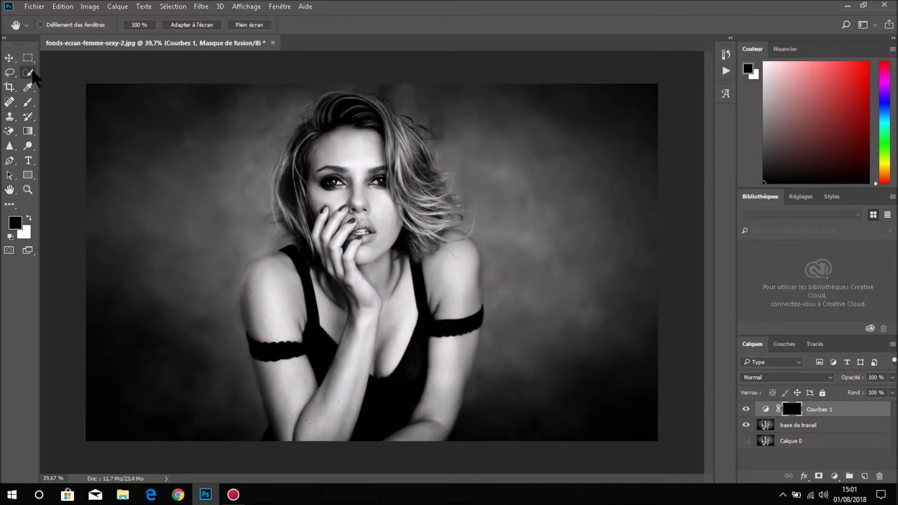
right_click(32, 74)
click(69, 73)
Quick-select the woman's face, hair, torso, arms and left shoulder
mouse_move(342, 144)
mouse_down()
mouse_move(425, 279)
mouse_move(448, 243)
mouse_move(397, 196)
mouse_up()
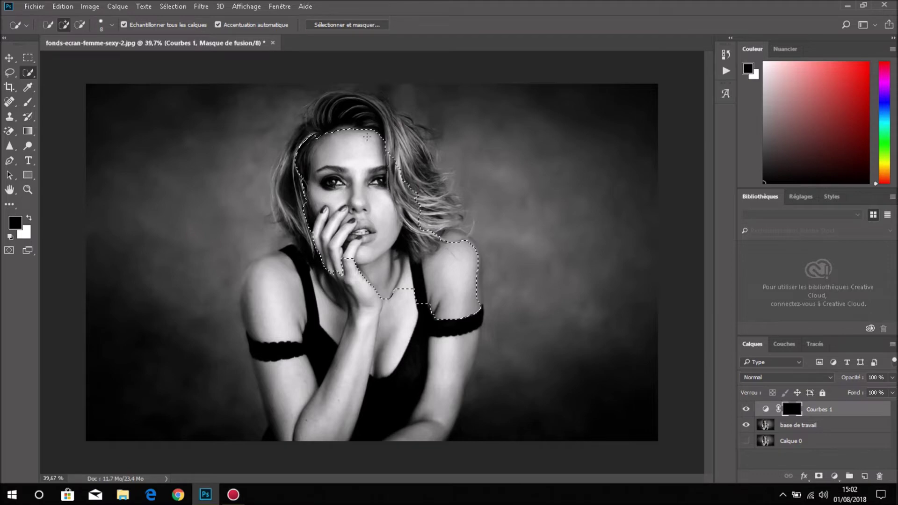
drag(338, 118, 328, 122)
drag(300, 169, 304, 234)
drag(395, 133, 395, 412)
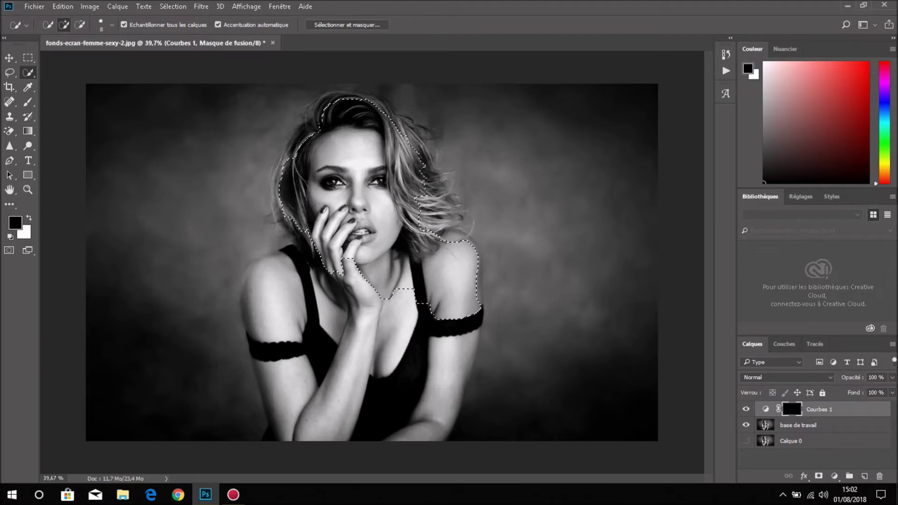
drag(433, 366, 444, 338)
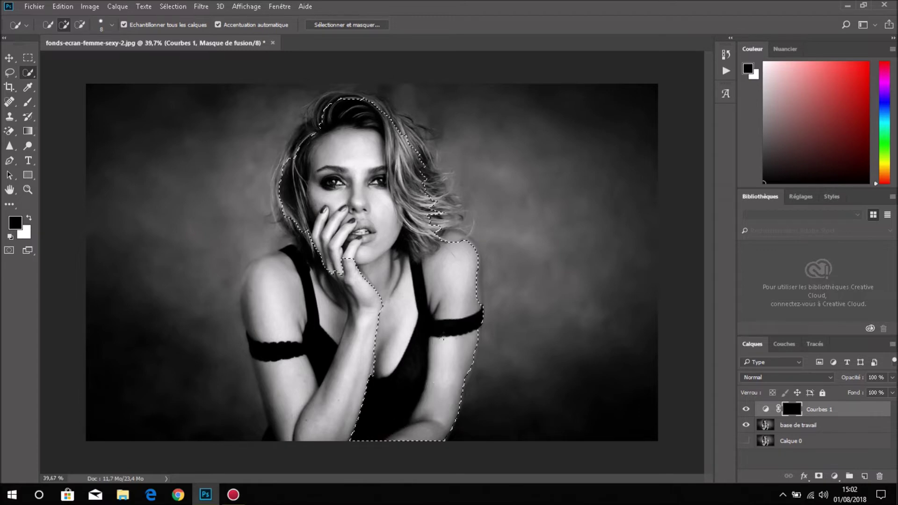
drag(345, 344, 333, 423)
drag(296, 385, 267, 267)
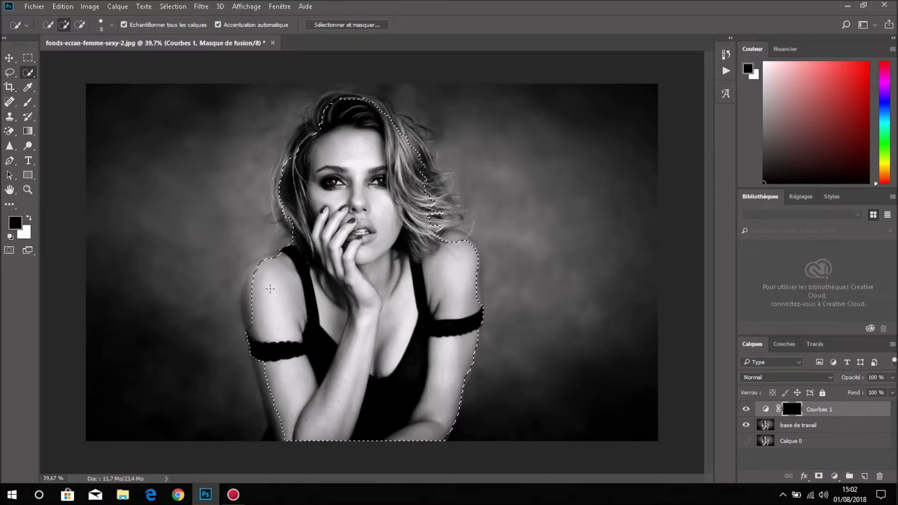
drag(252, 301, 247, 284)
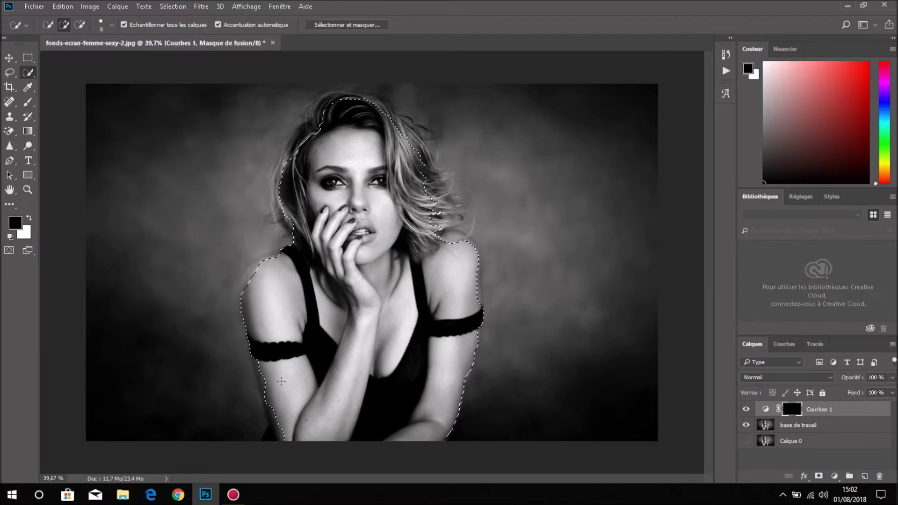
Fill selection gaps at the lower-left arm and upper-left shoulder with a ~254 px brush
scroll(281, 382, up, 2)
scroll(282, 376, up, 2)
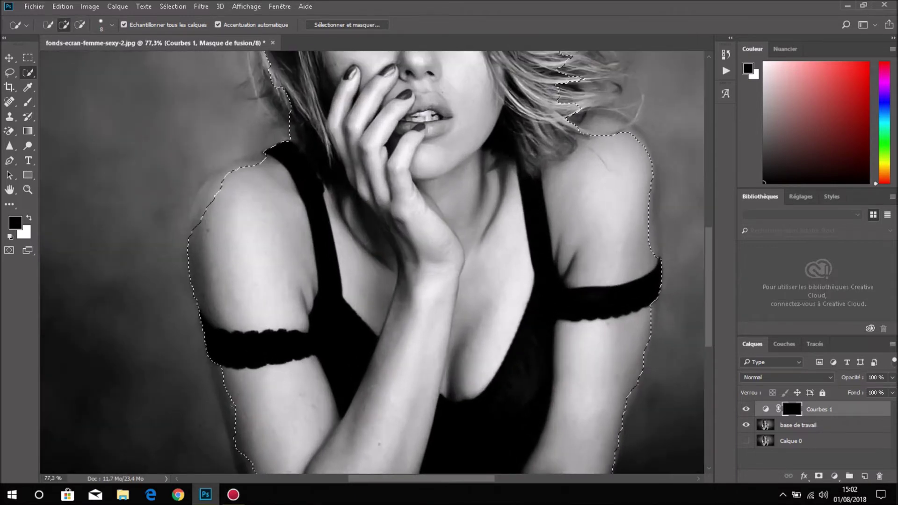
drag(244, 459, 256, 454)
scroll(256, 427, down, 3)
scroll(289, 383, down, 1)
mouse_move(331, 329)
mouse_down()
mouse_move(395, 327)
mouse_move(304, 327)
mouse_move(403, 322)
mouse_move(374, 327)
mouse_move(347, 164)
mouse_move(343, 337)
mouse_move(356, 326)
mouse_move(356, 356)
mouse_move(350, 348)
mouse_up()
drag(283, 170, 252, 194)
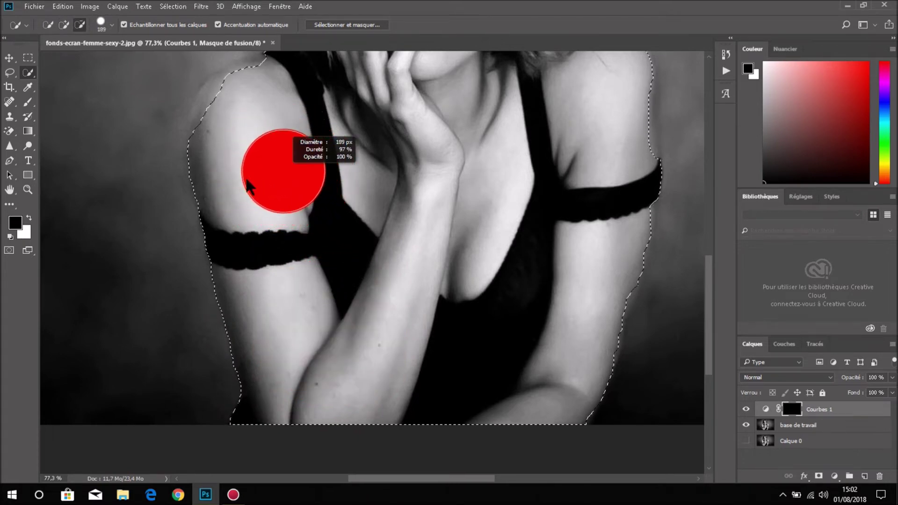
drag(241, 134, 227, 135)
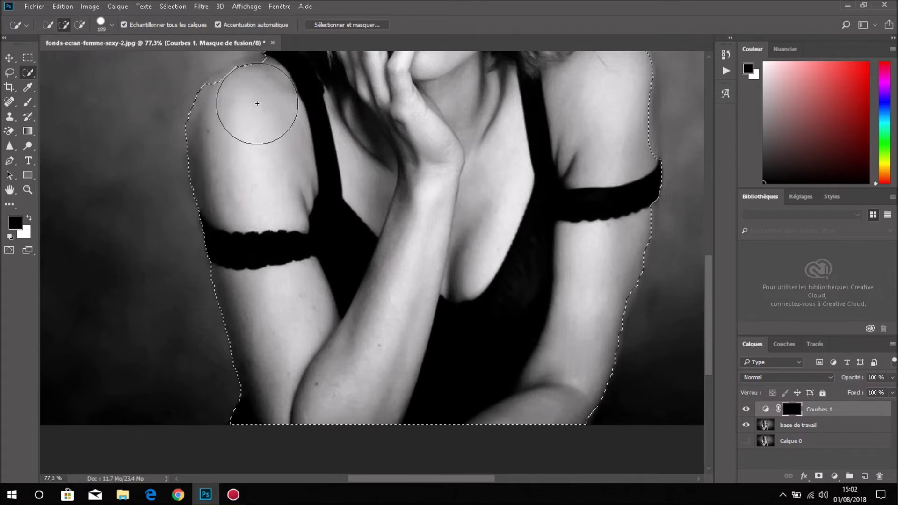
scroll(327, 129, up, 2)
scroll(326, 130, up, 2)
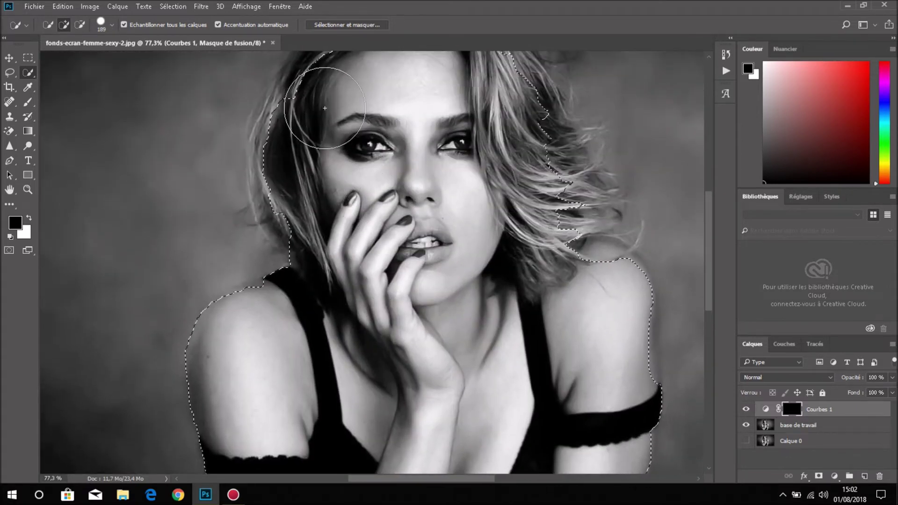
scroll(355, 121, up, 1)
scroll(380, 115, up, 2)
drag(380, 115, 530, 275)
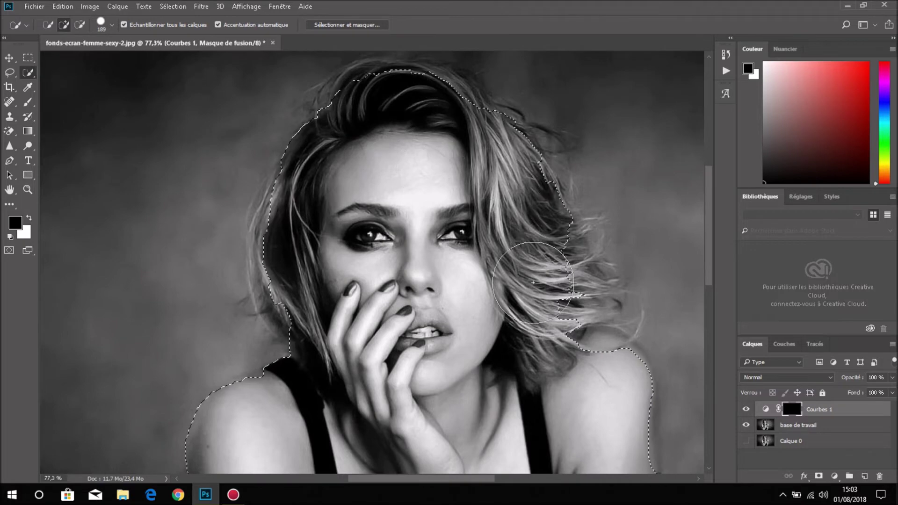
scroll(537, 278, down, 1)
scroll(598, 320, down, 2)
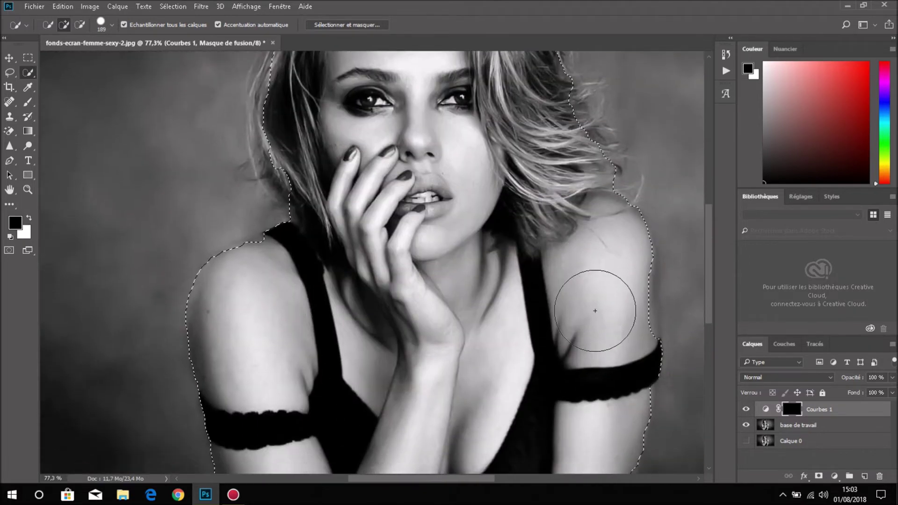
scroll(610, 318, down, 1)
scroll(582, 350, down, 1)
scroll(577, 356, down, 1)
key(q)
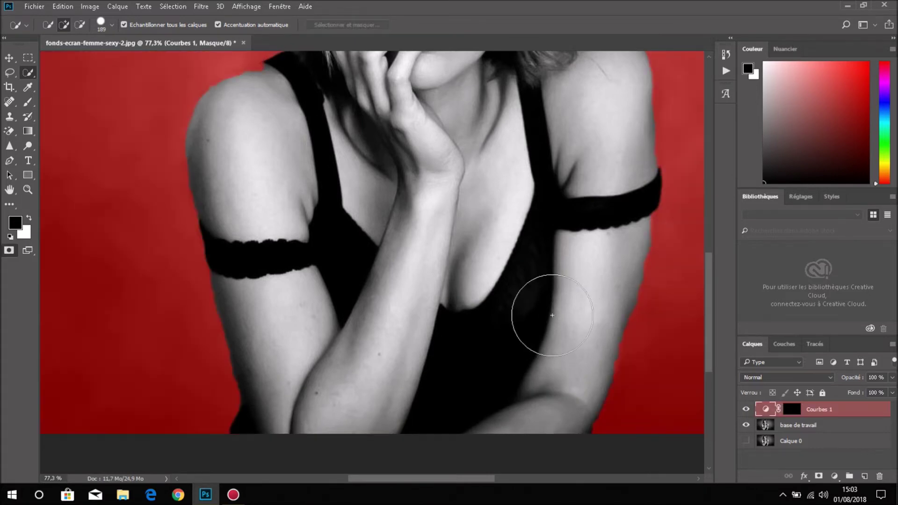
scroll(559, 311, up, 2)
scroll(552, 308, up, 1)
scroll(552, 307, up, 1)
scroll(552, 307, up, 1)
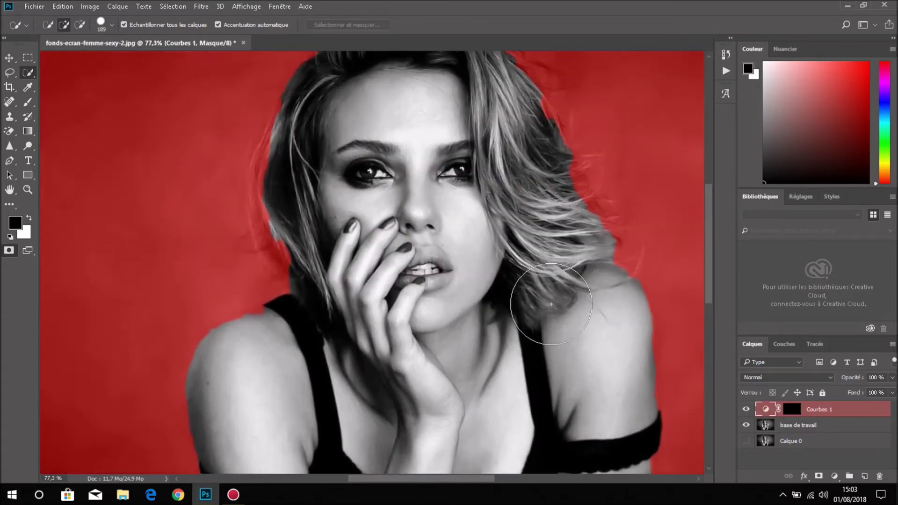
scroll(551, 303, up, 1)
scroll(550, 302, up, 1)
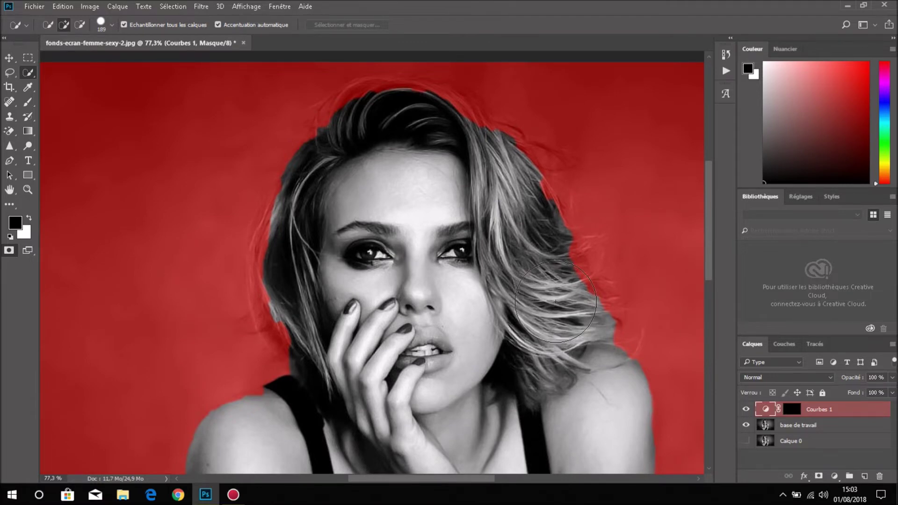
key(q)
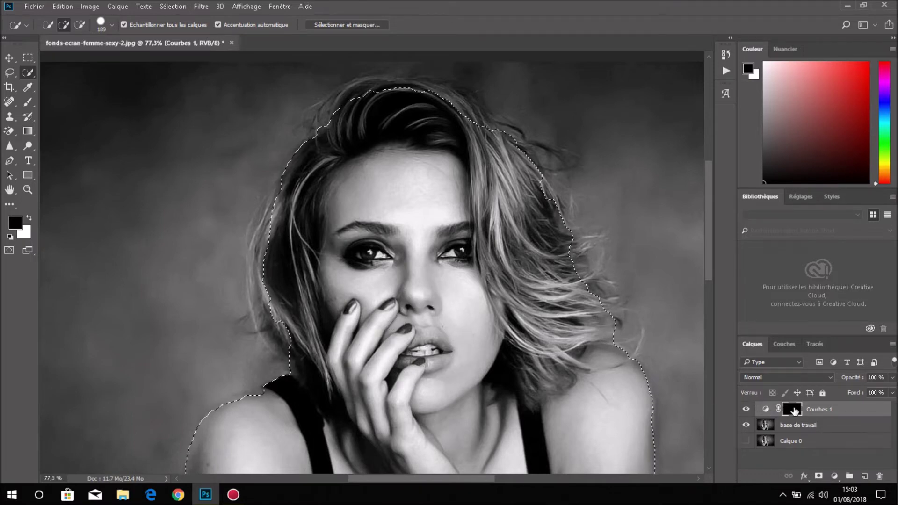
click(792, 410)
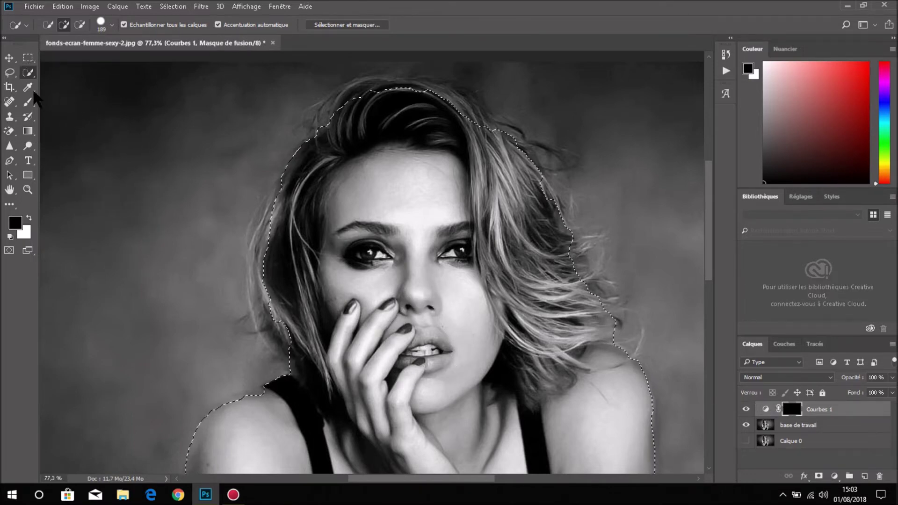
click(28, 101)
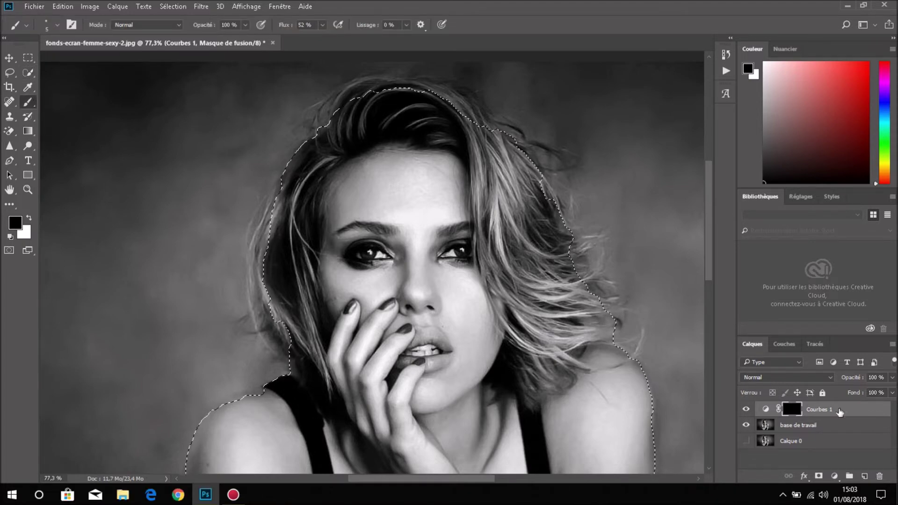
Paint white with a ~166 px brush to restore the warm tint on the hair top
key(x)
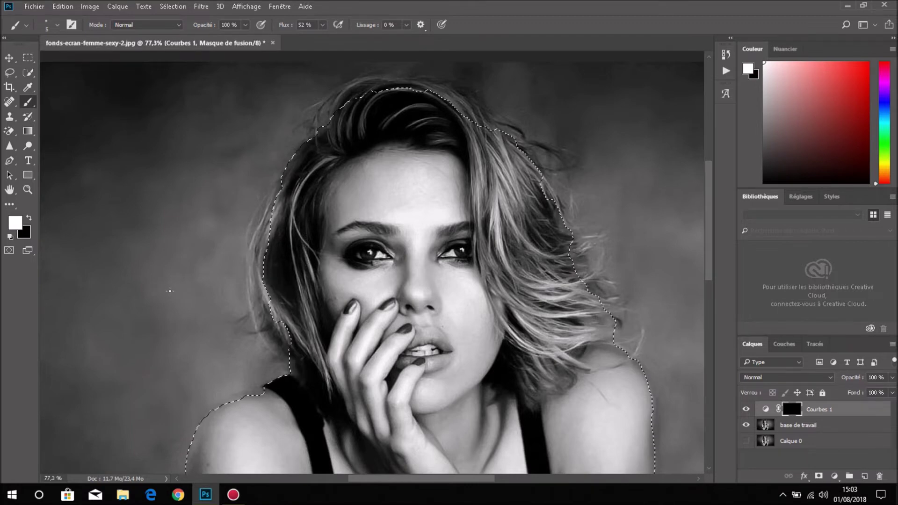
key(x)
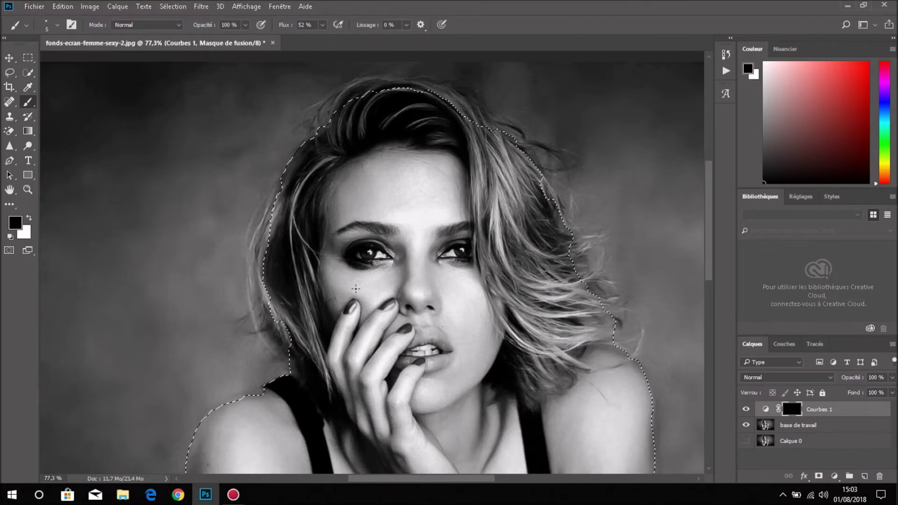
key(x)
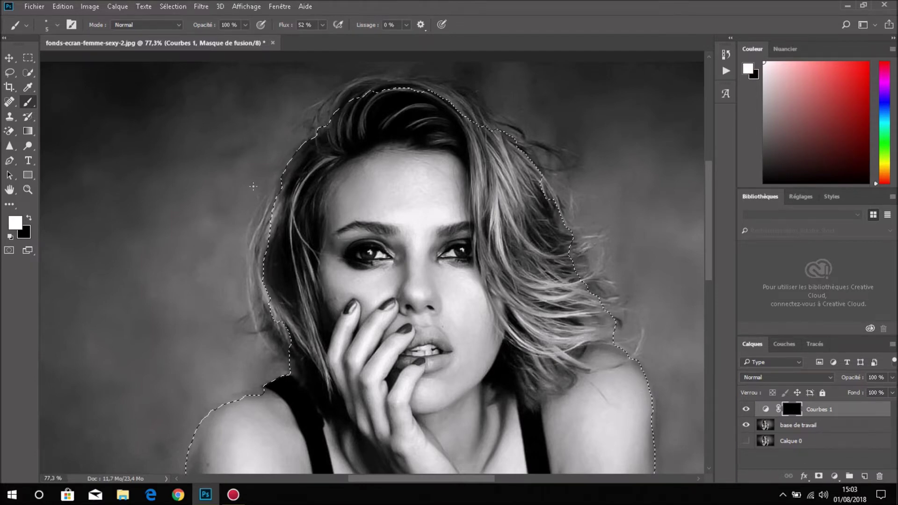
mouse_move(247, 186)
mouse_down()
mouse_move(261, 182)
mouse_move(290, 149)
mouse_up()
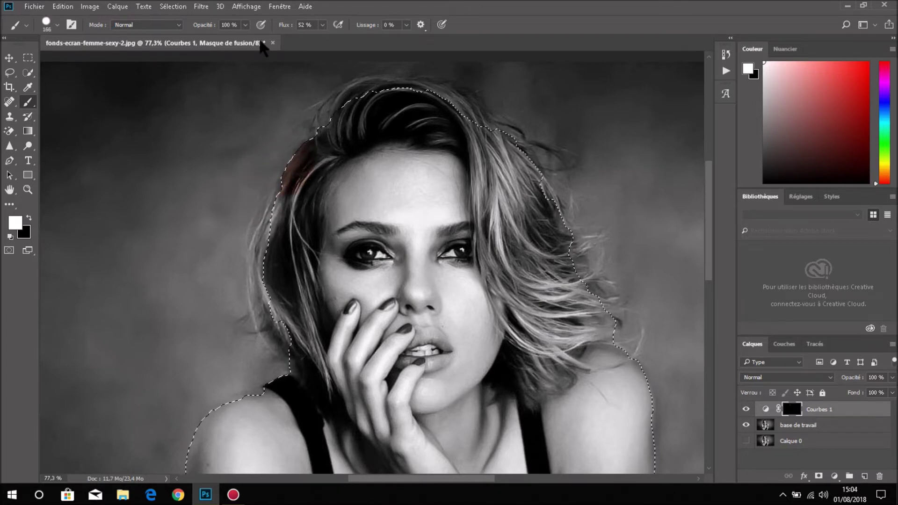
mouse_move(286, 115)
mouse_down()
mouse_move(384, 125)
mouse_move(294, 132)
mouse_move(379, 143)
mouse_move(466, 220)
mouse_move(301, 230)
mouse_move(329, 330)
mouse_move(288, 297)
mouse_move(323, 146)
mouse_move(486, 146)
mouse_move(564, 276)
mouse_move(357, 374)
mouse_move(402, 303)
mouse_up()
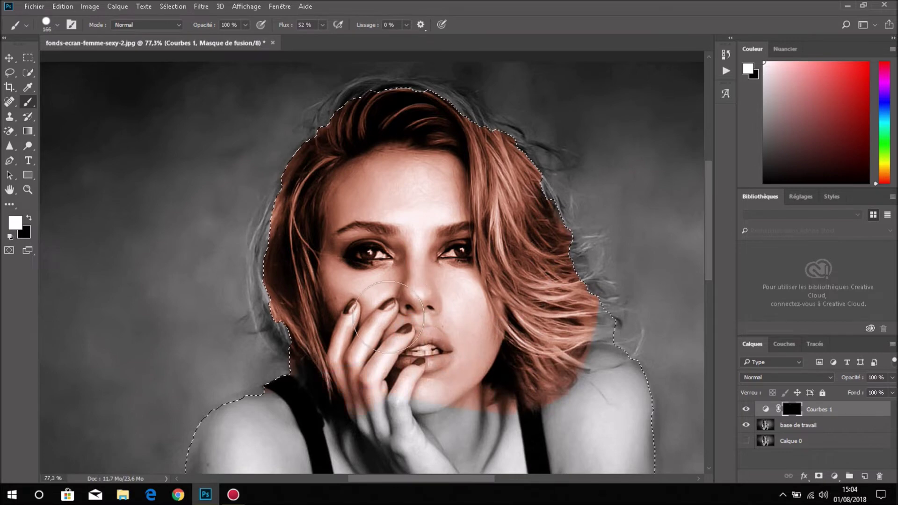
Paint the warm tone over the neck, shoulders, chest and arms
scroll(402, 304, down, 3)
mouse_move(326, 436)
mouse_down()
mouse_move(270, 400)
mouse_move(411, 371)
mouse_move(444, 317)
mouse_move(611, 321)
mouse_move(633, 356)
mouse_move(637, 341)
mouse_up()
scroll(575, 347, down, 2)
scroll(575, 347, down, 4)
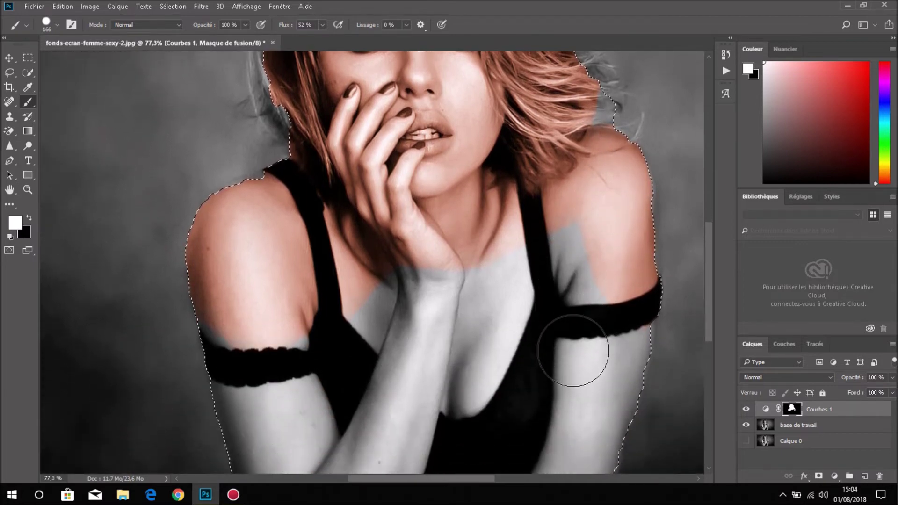
drag(565, 342, 592, 343)
mouse_move(550, 276)
mouse_down()
mouse_move(475, 265)
mouse_move(251, 397)
mouse_move(431, 441)
mouse_move(611, 363)
mouse_up()
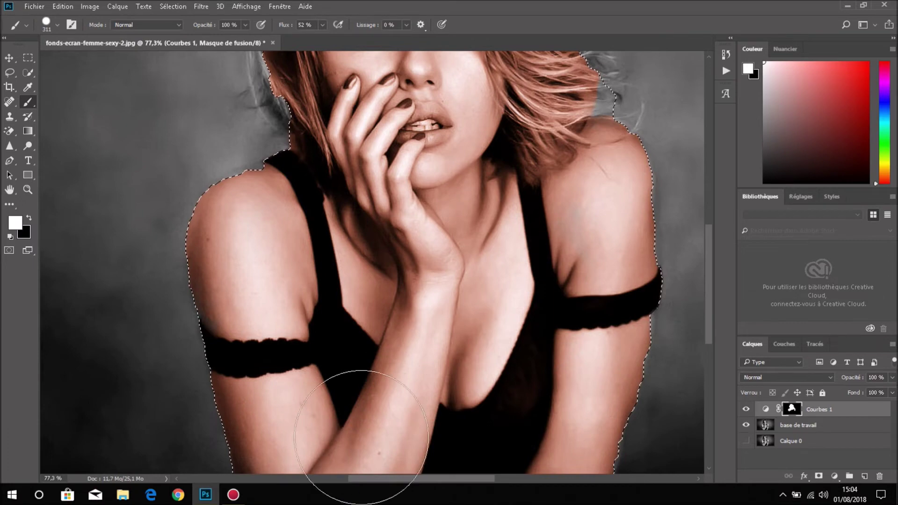
scroll(549, 342, up, 4)
scroll(550, 353, up, 1)
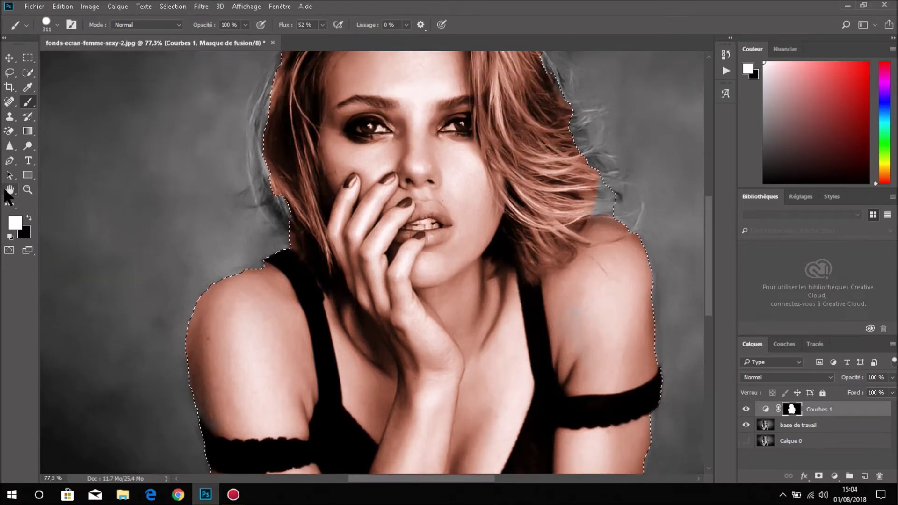
Fit the image on screen, paint the lower arms warm, and deselect
double_click(9, 189)
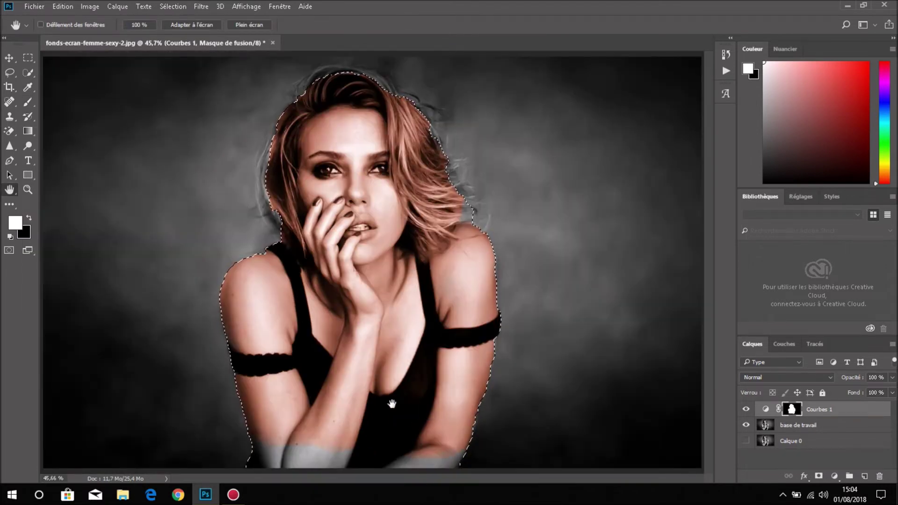
click(27, 103)
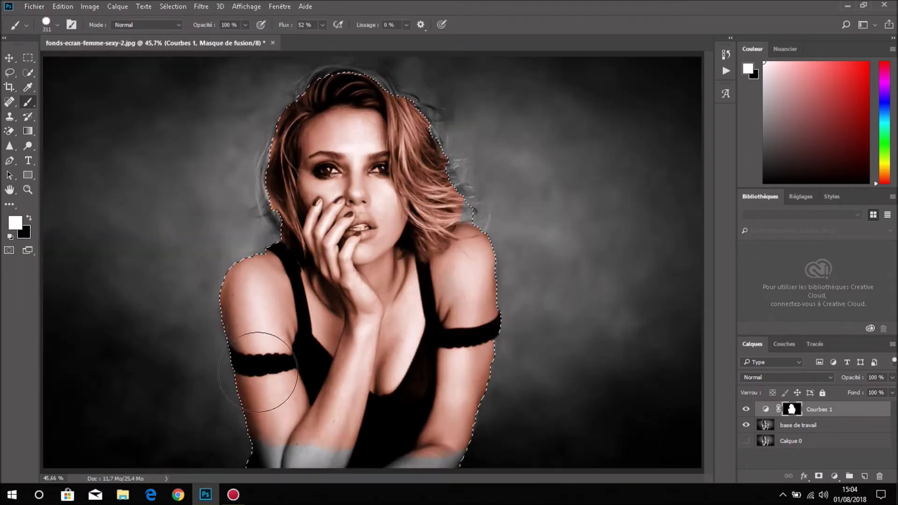
drag(290, 457, 260, 430)
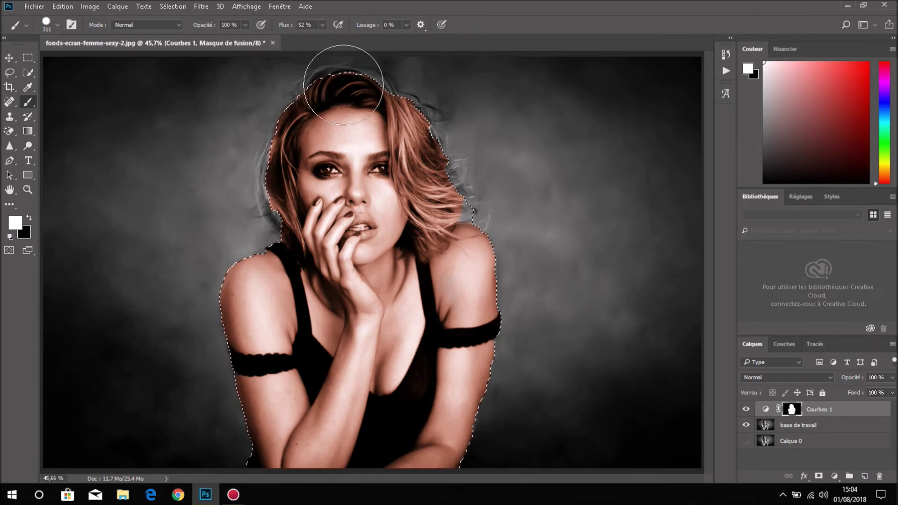
key(ctrl+d)
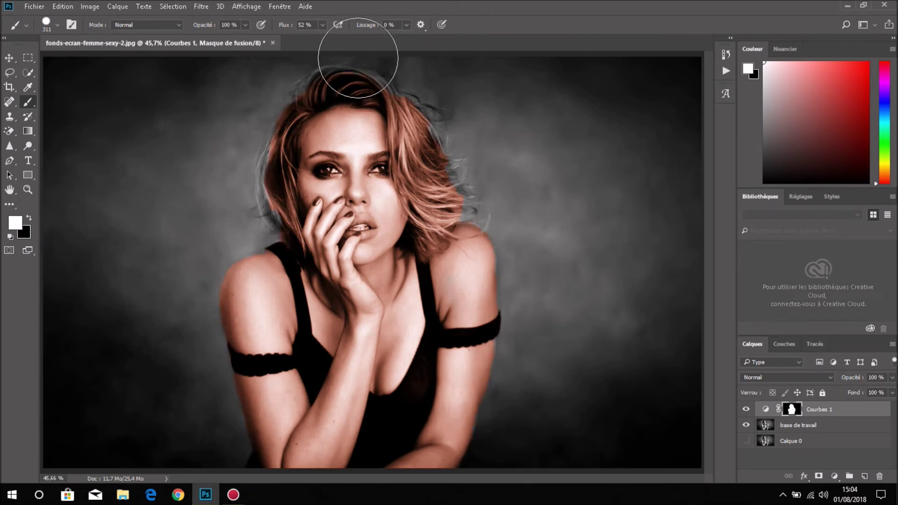
Set the brush to 0% hardness, slightly smaller, and softly paint along the hair edges
click(171, 7)
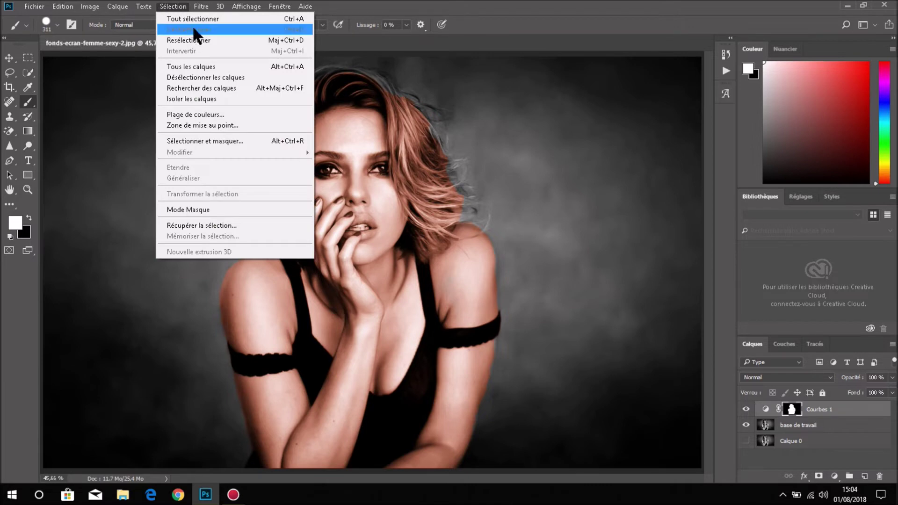
click(585, 16)
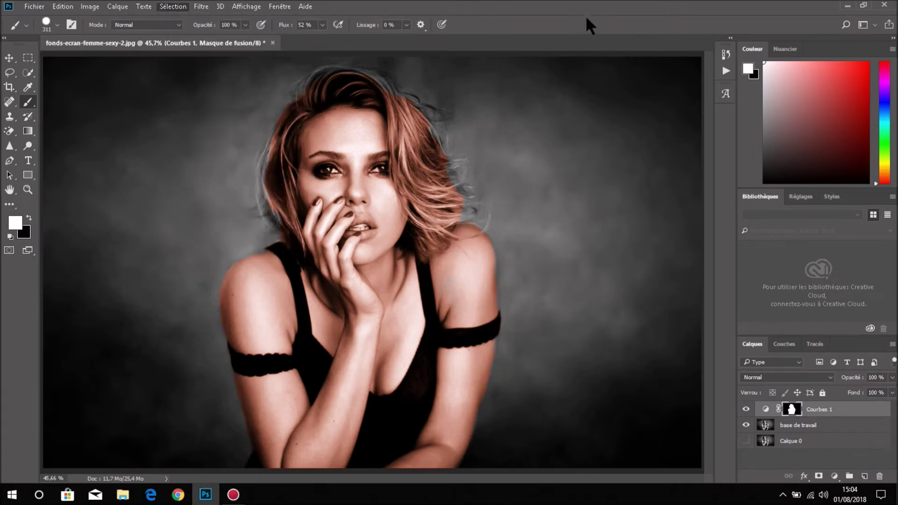
alt+right_click(555, 187)
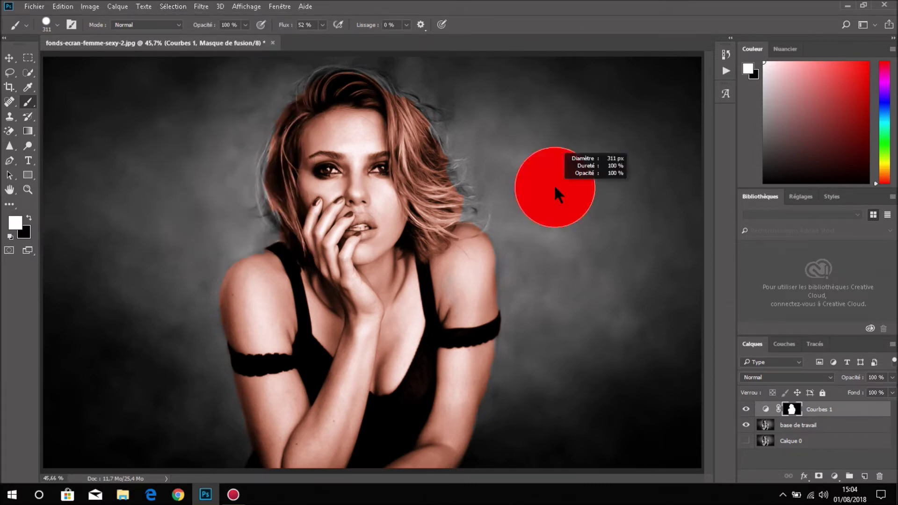
drag(538, 90, 538, 53)
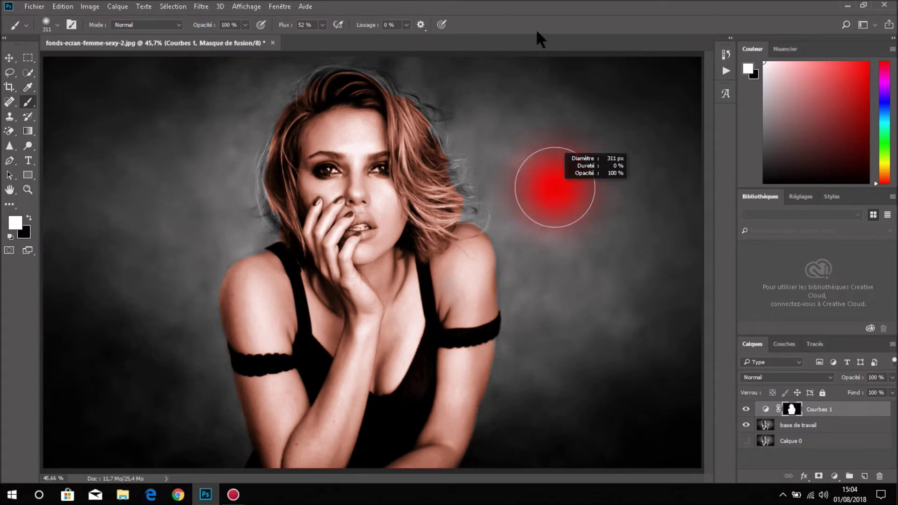
drag(536, 29, 533, 29)
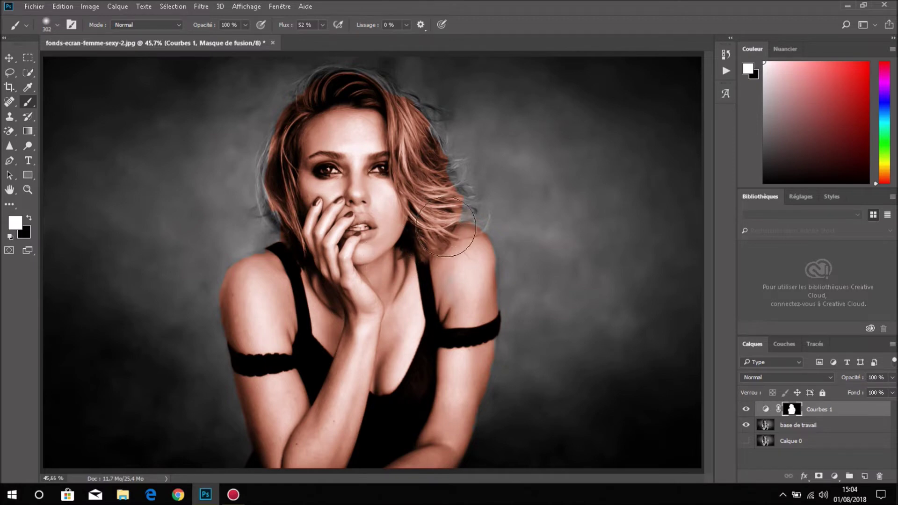
mouse_move(416, 164)
mouse_down()
mouse_move(350, 98)
mouse_move(298, 210)
mouse_move(377, 113)
mouse_move(364, 134)
mouse_move(352, 294)
mouse_move(367, 281)
mouse_move(382, 340)
mouse_up()
click(892, 378)
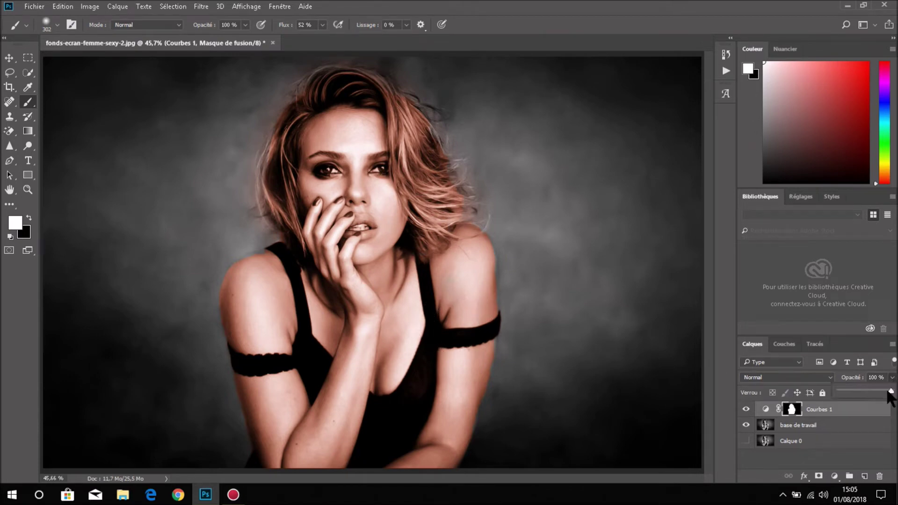
drag(876, 390, 893, 391)
click(796, 377)
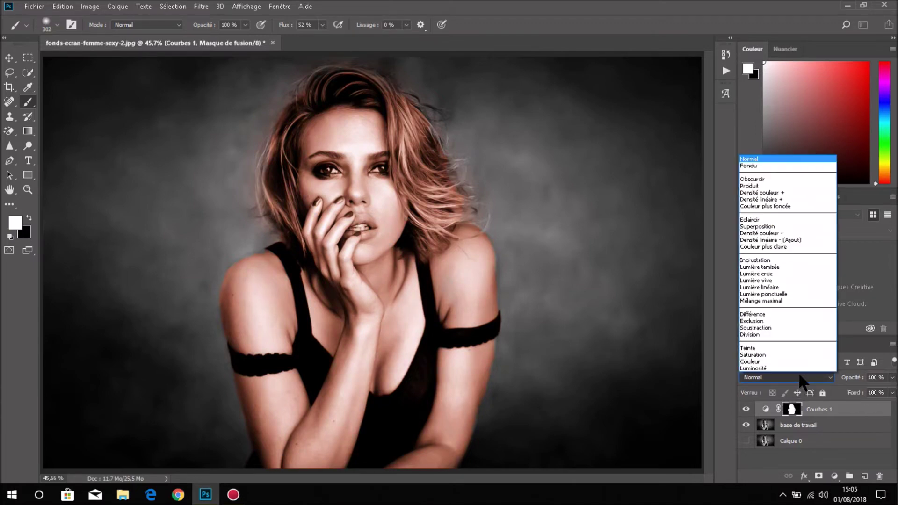
click(773, 185)
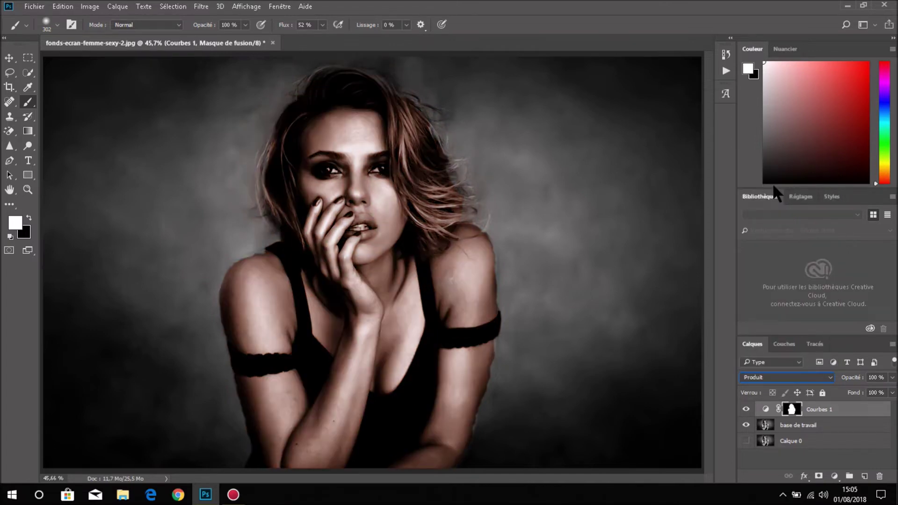
click(772, 376)
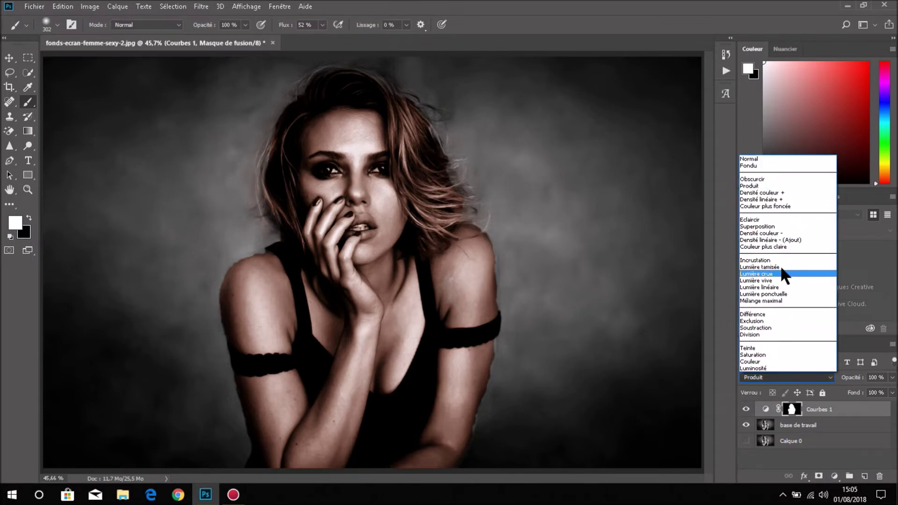
click(762, 267)
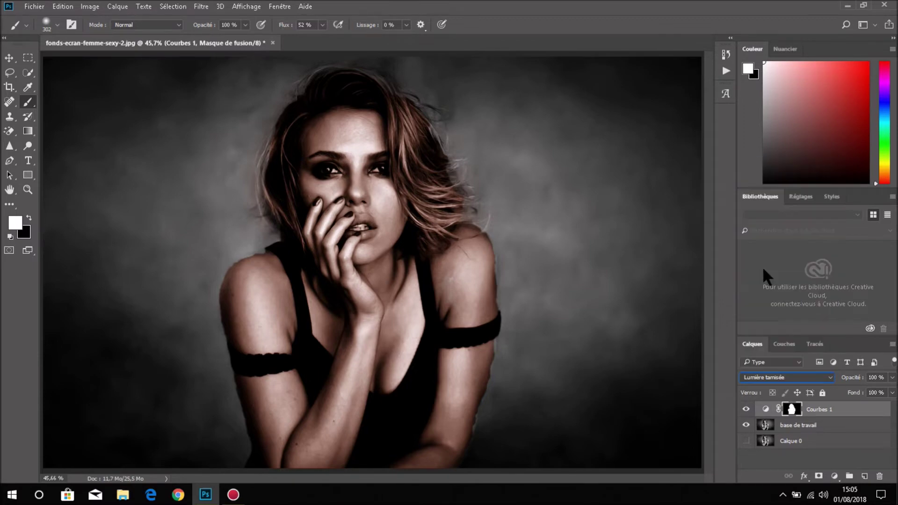
click(773, 377)
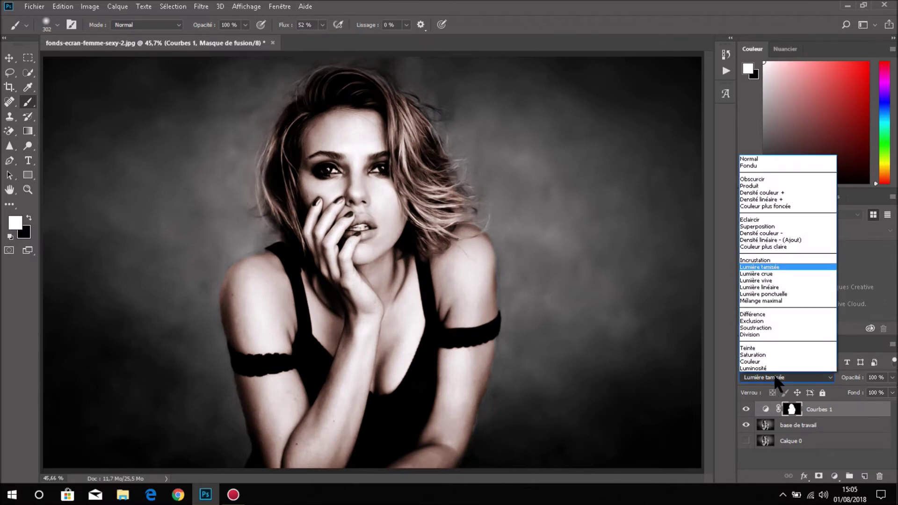
click(770, 218)
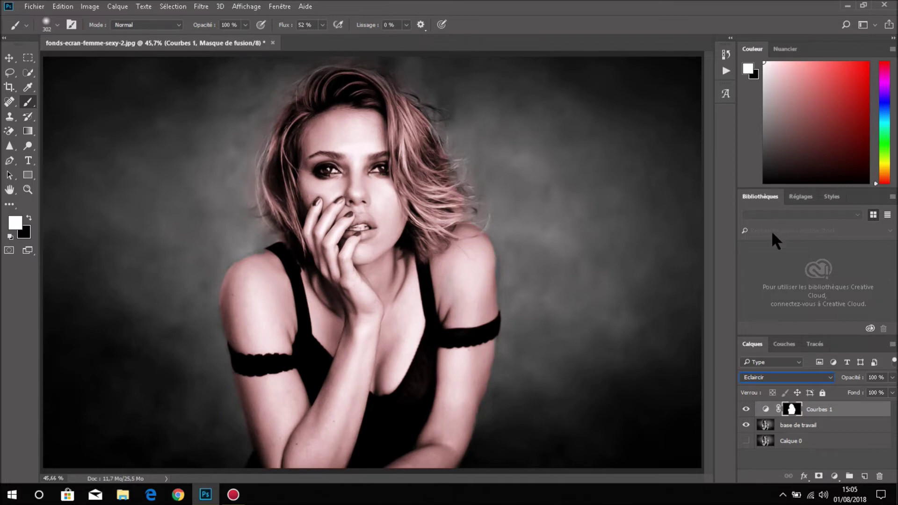
click(775, 375)
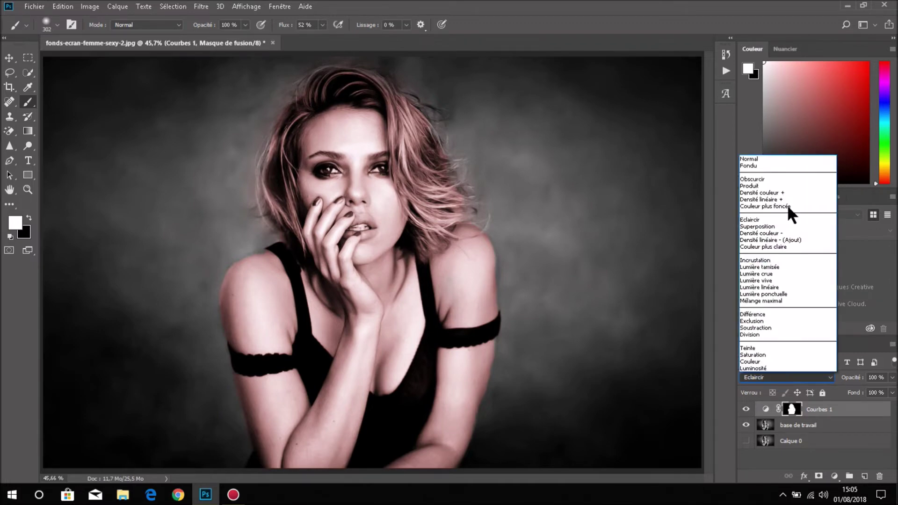
click(783, 158)
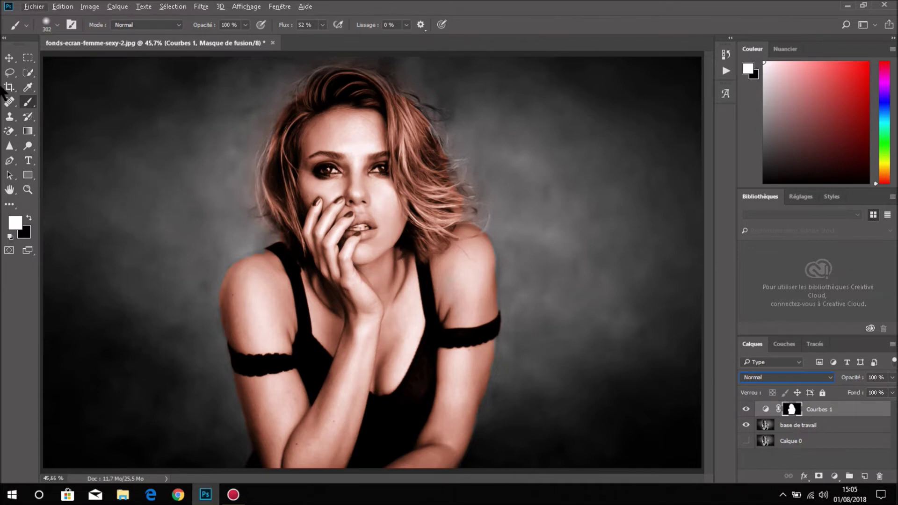
click(9, 58)
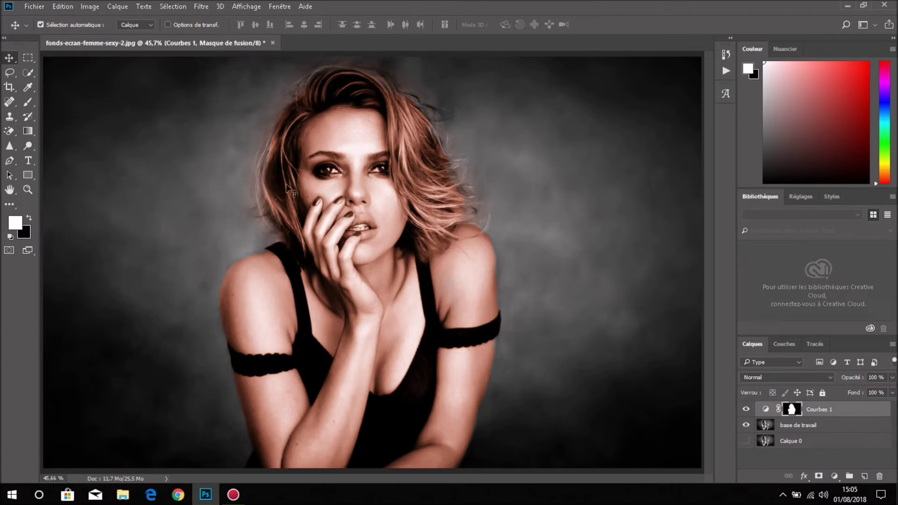
Activate base de travail, zoom in on the eyes, and select the Courbes 1 mask
click(532, 192)
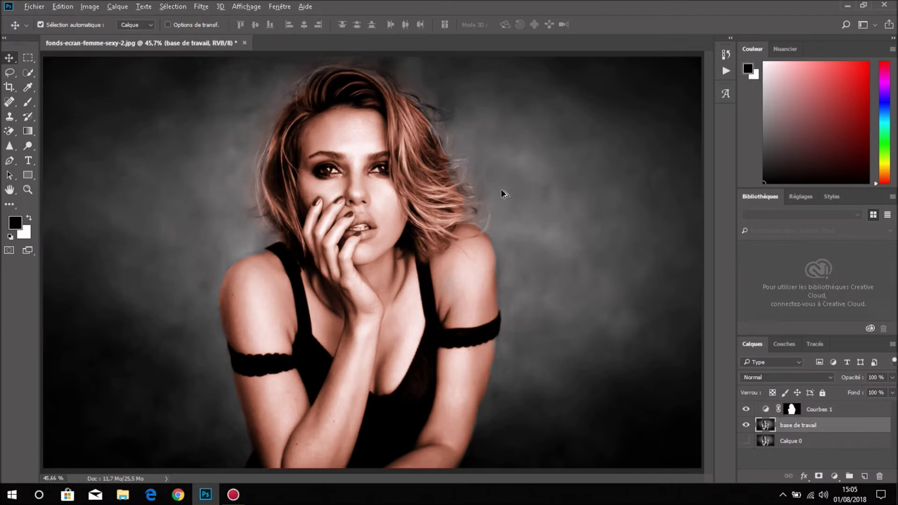
scroll(495, 194, up, 3)
scroll(495, 193, down, 3)
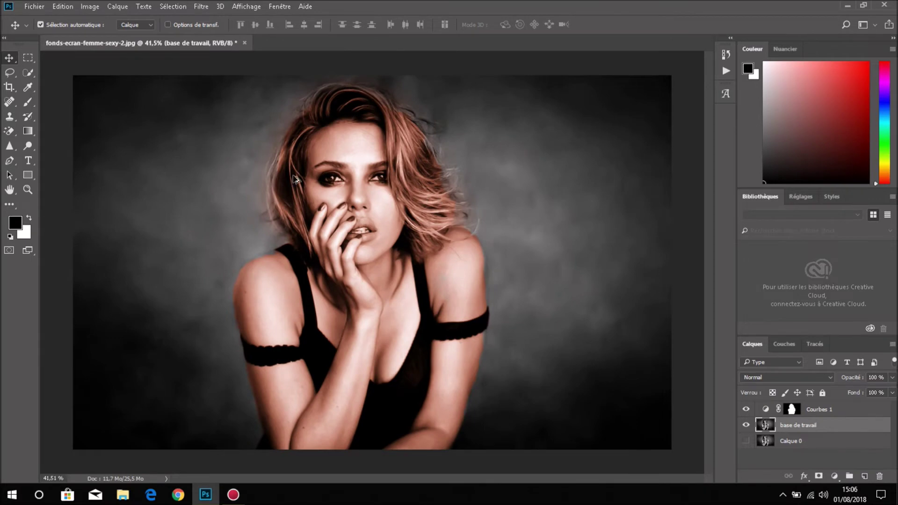
scroll(295, 178, up, 2)
scroll(328, 180, up, 3)
scroll(356, 180, up, 3)
scroll(369, 181, up, 3)
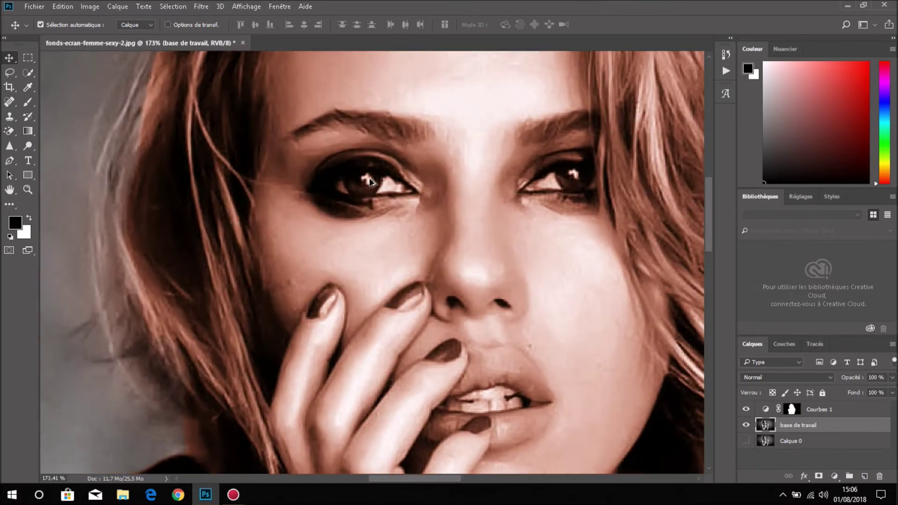
scroll(369, 181, up, 2)
scroll(369, 180, up, 3)
scroll(369, 179, down, 3)
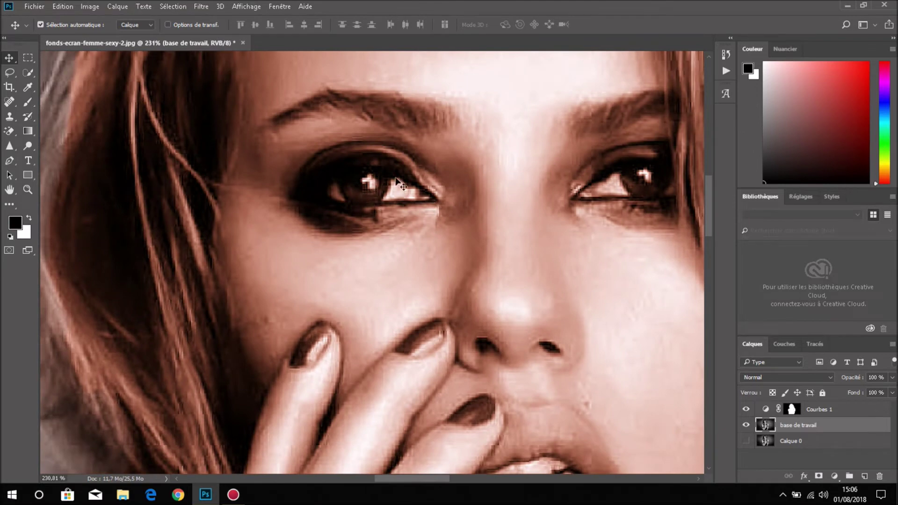
click(790, 411)
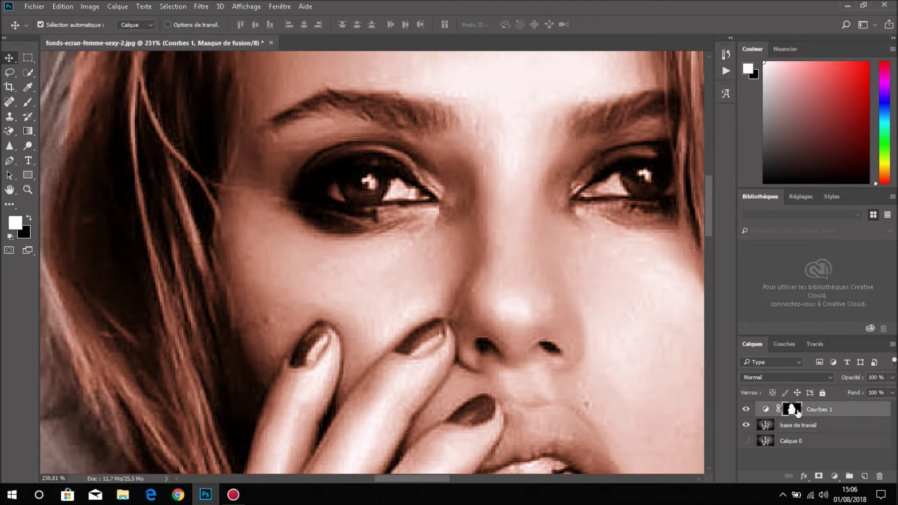
With a small black brush under 38 px, paint the copper tint off both eyes
click(28, 102)
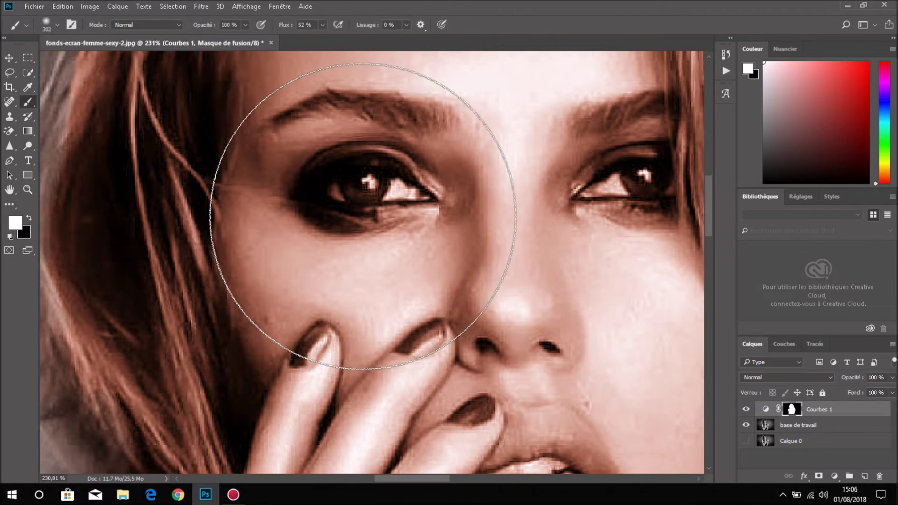
mouse_move(365, 218)
mouse_down()
mouse_move(200, 251)
mouse_move(216, 447)
mouse_up()
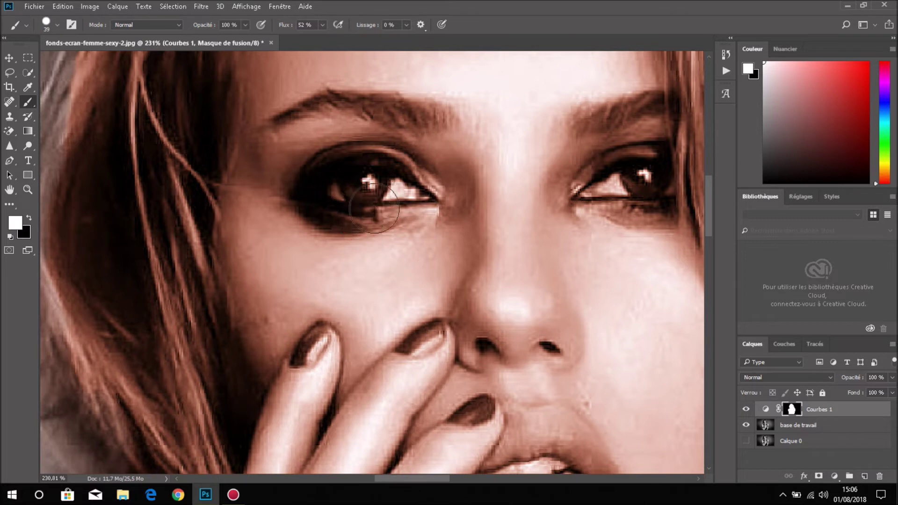
key(x)
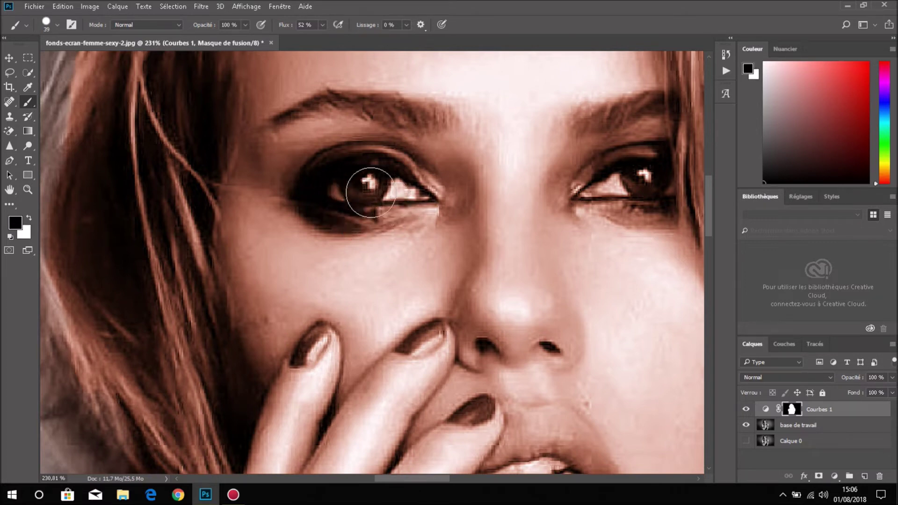
drag(370, 192, 363, 192)
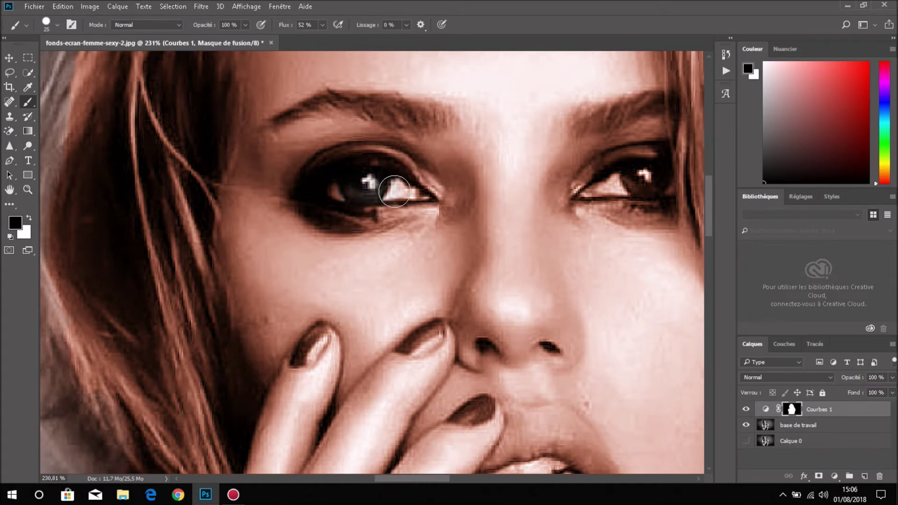
drag(344, 186, 405, 191)
drag(408, 193, 399, 192)
key(x)
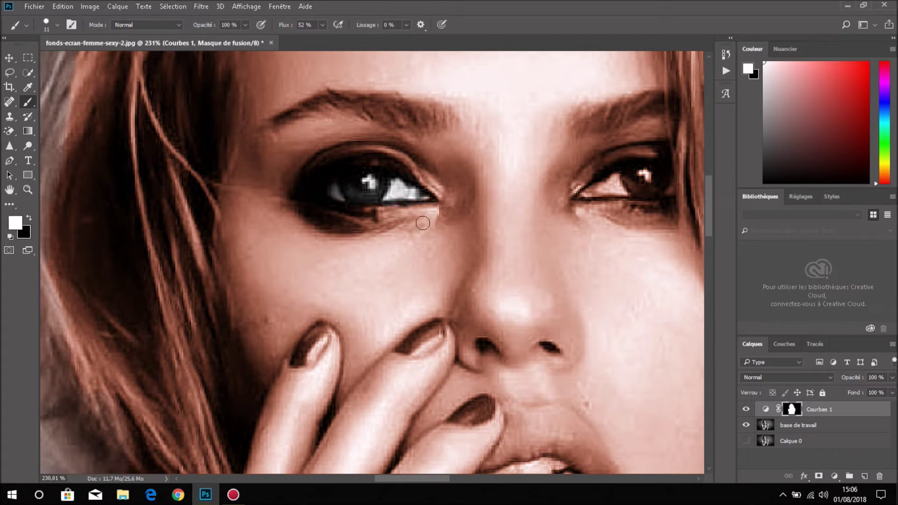
key(x)
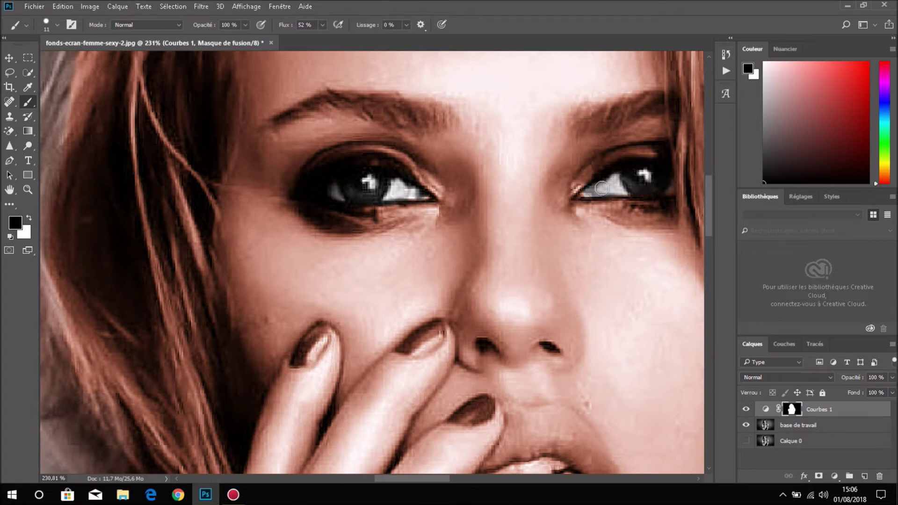
scroll(605, 191, down, 2)
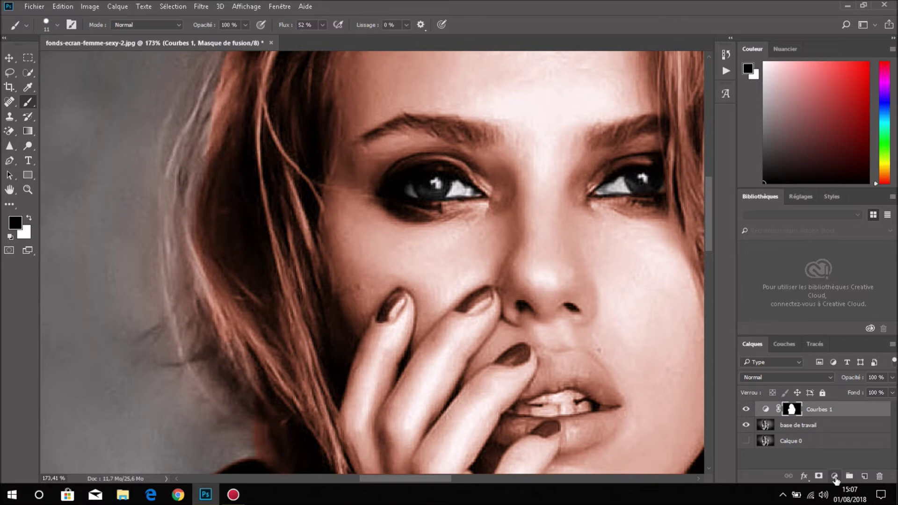
click(834, 476)
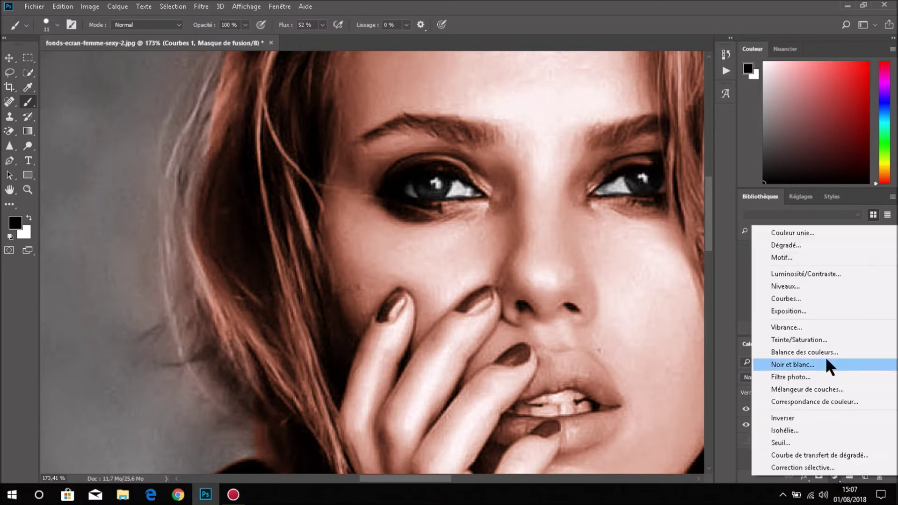
Add Courbes 2 and raise its Vert curve to tint the portrait green
click(826, 299)
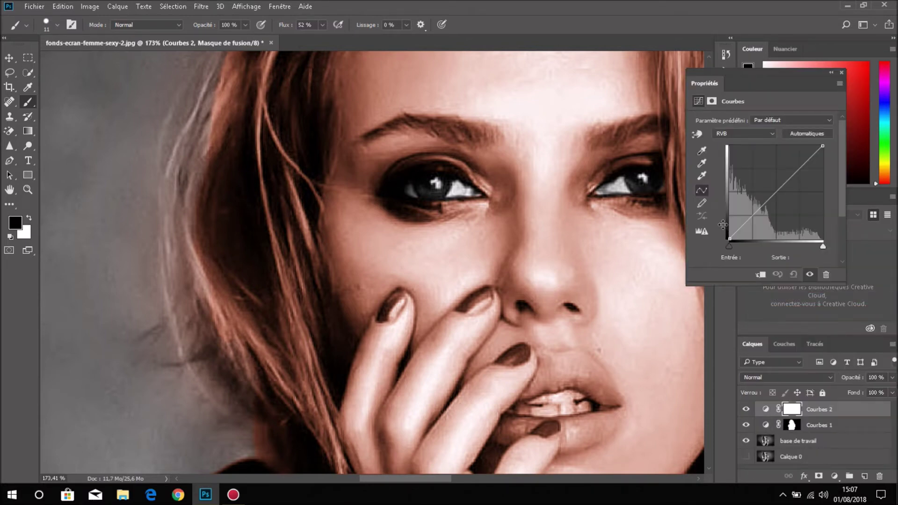
click(752, 133)
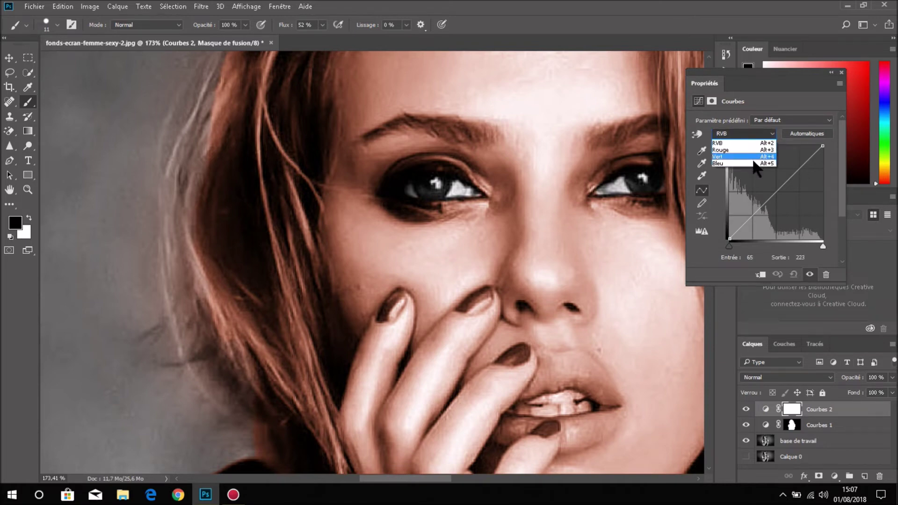
click(748, 157)
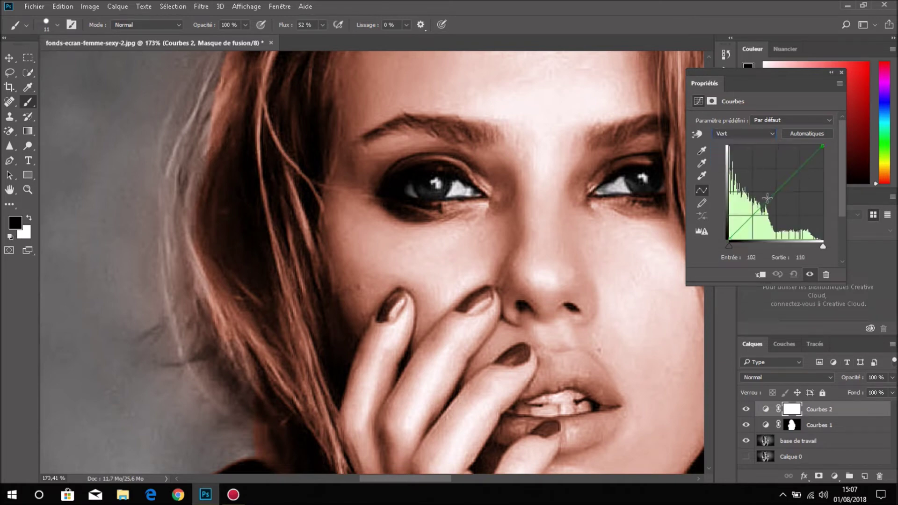
drag(767, 199, 753, 173)
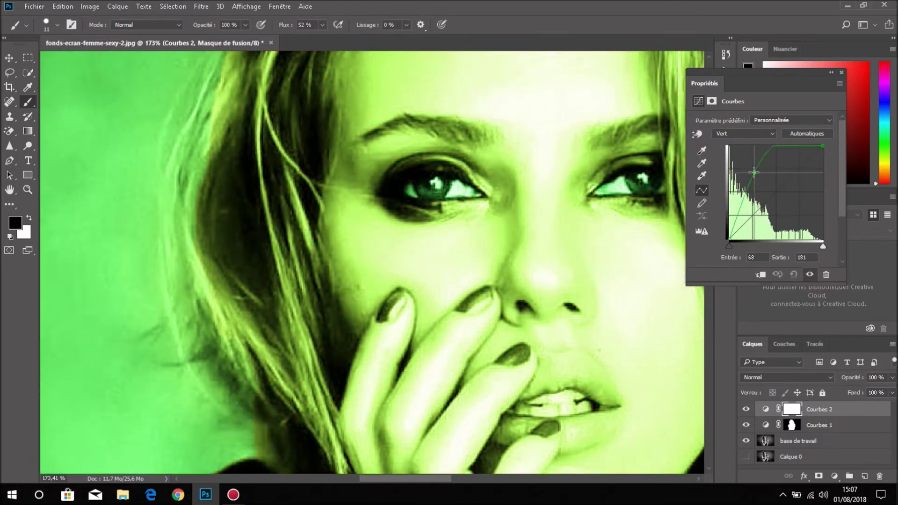
drag(753, 172, 753, 176)
Nudge the Bleu curve and raise Rouge to shift the green toward yellow
click(753, 135)
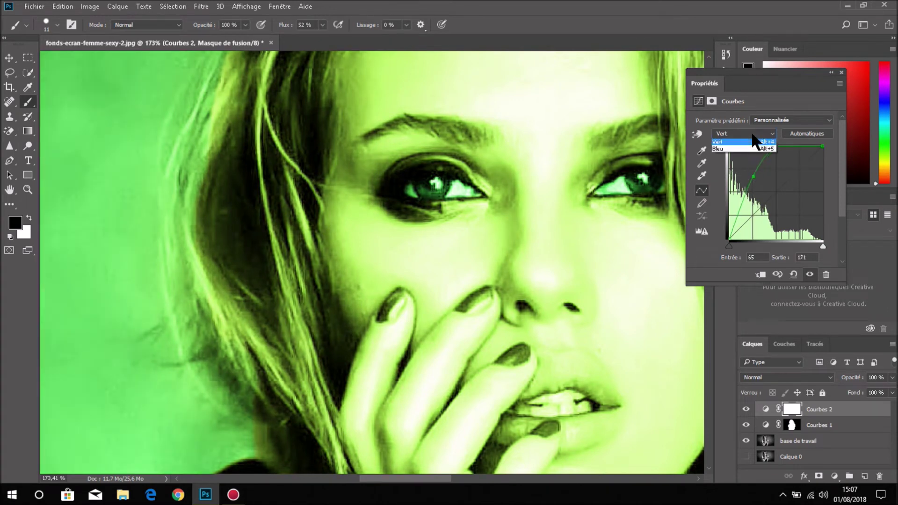
click(746, 164)
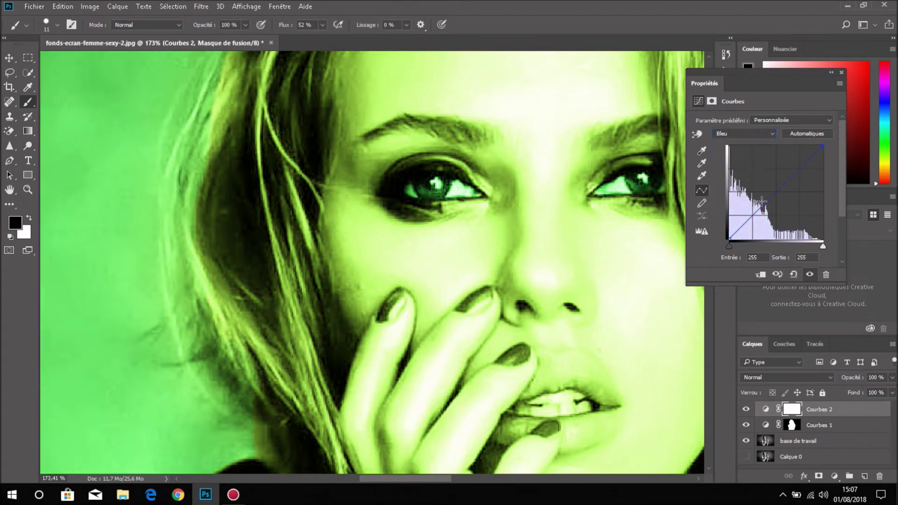
mouse_move(762, 201)
mouse_down()
mouse_move(770, 208)
mouse_move(761, 193)
mouse_move(768, 201)
mouse_up()
click(754, 134)
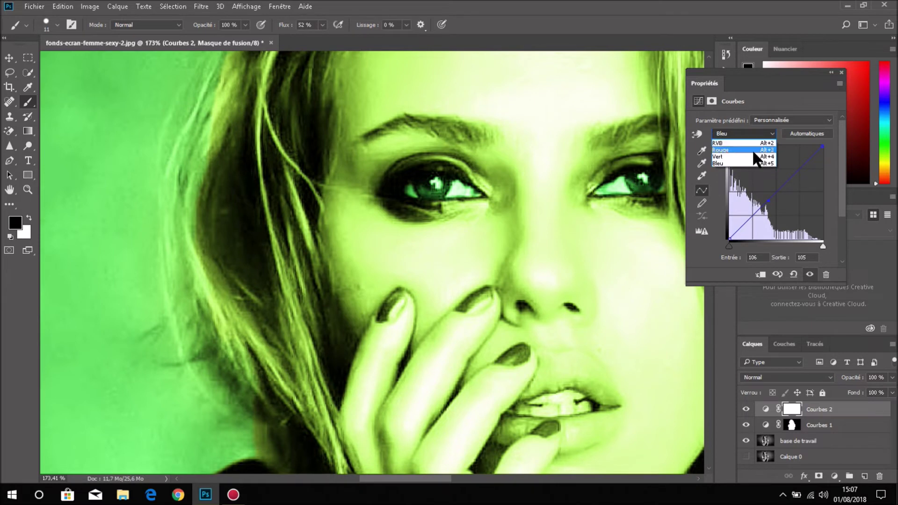
click(755, 150)
drag(768, 201, 758, 187)
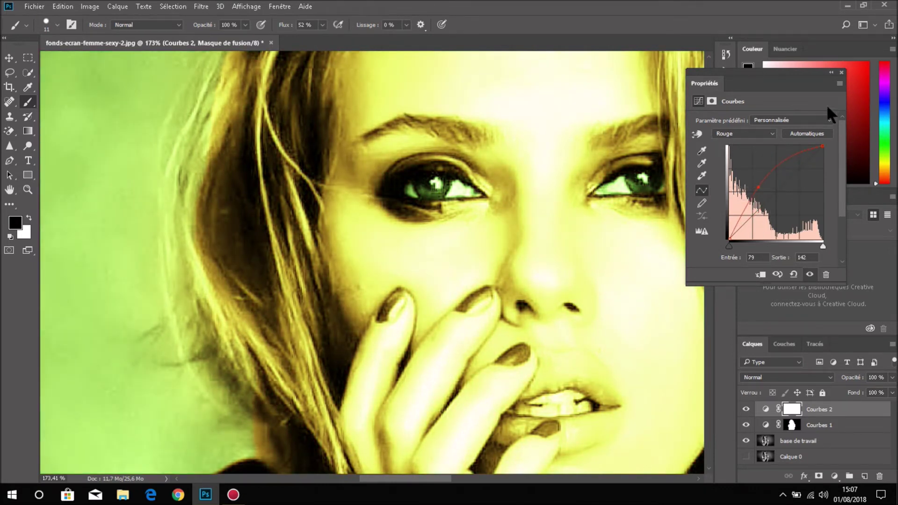
click(841, 72)
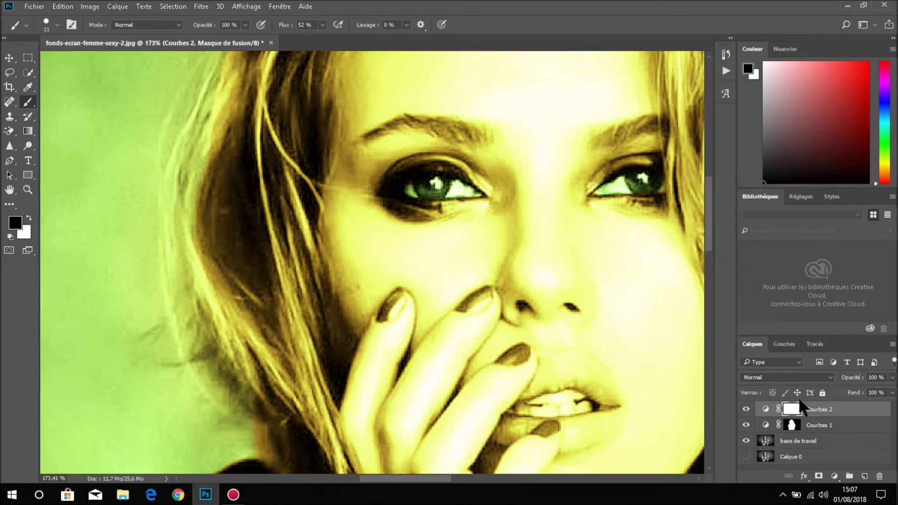
Invert the Courbes 2 mask to hide the tint, set white as the brush colour, and zoom in
key(ctrl+i)
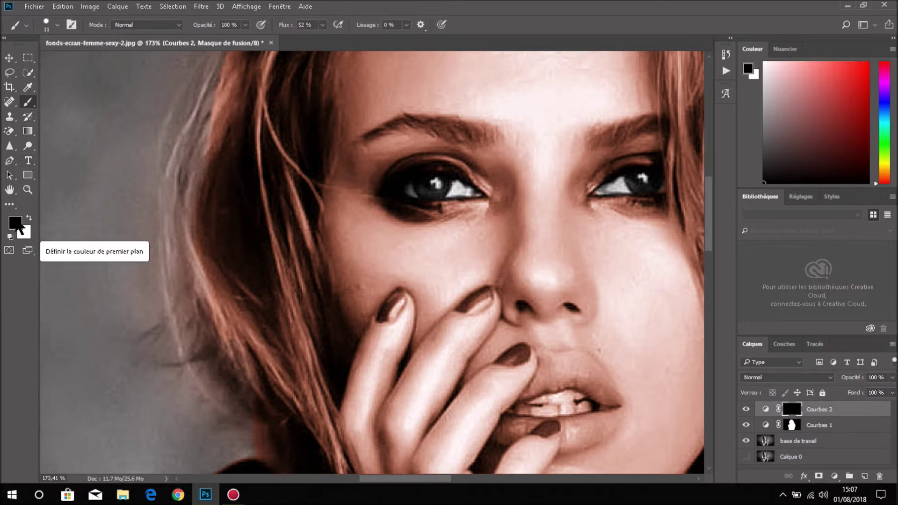
key(x)
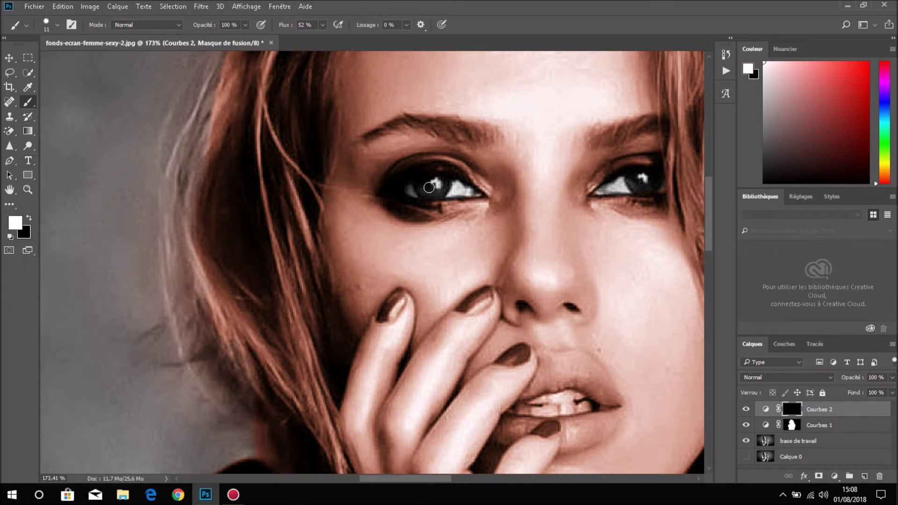
alt+scroll(433, 188, up, 1)
alt+scroll(432, 189, up, 1)
alt+scroll(430, 191, up, 1)
alt+scroll(421, 199, up, 1)
alt+scroll(419, 199, up, 2)
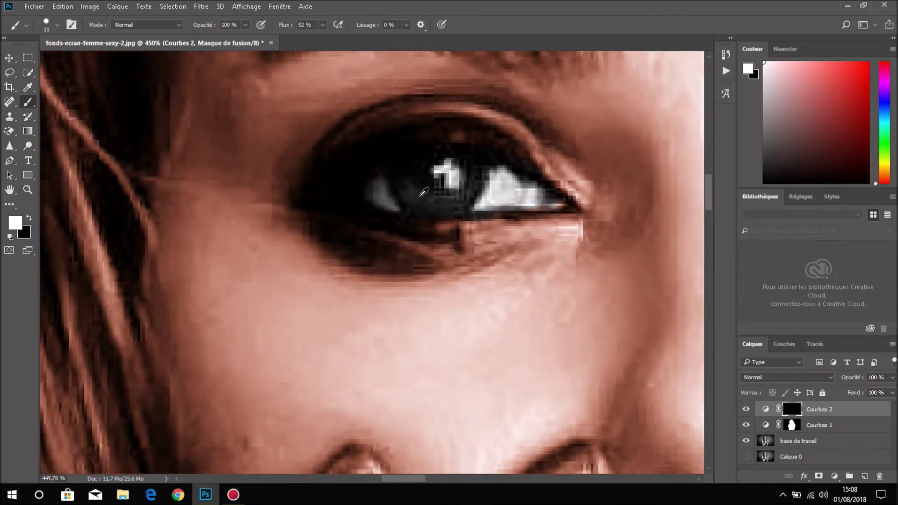
Paint the yellow-green tint back into the left iris, touching up its edges
mouse_move(414, 184)
mouse_down()
mouse_move(406, 176)
mouse_move(469, 171)
mouse_move(450, 193)
mouse_move(417, 190)
mouse_move(415, 174)
mouse_move(409, 191)
mouse_move(405, 179)
mouse_move(406, 187)
mouse_move(411, 173)
mouse_move(421, 187)
mouse_move(451, 191)
mouse_move(474, 176)
mouse_move(416, 171)
mouse_move(418, 161)
mouse_up()
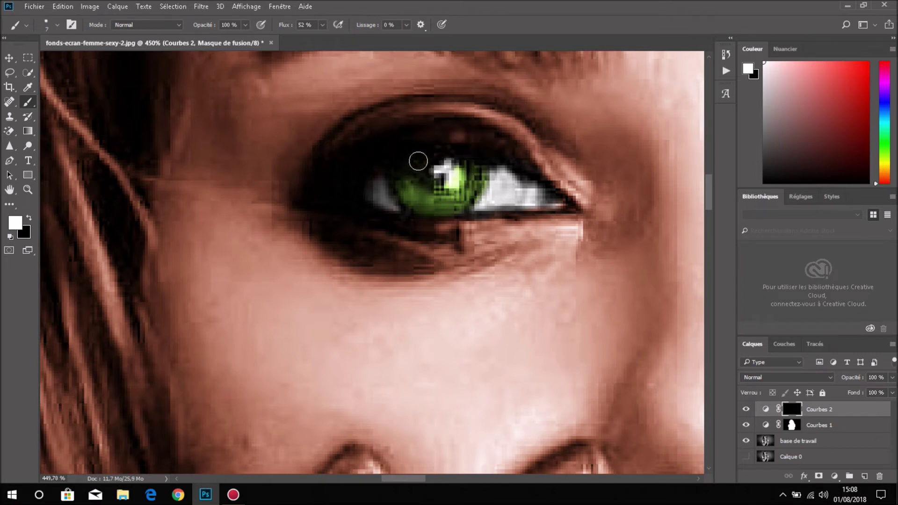
mouse_move(413, 164)
mouse_down()
mouse_move(428, 153)
mouse_move(465, 159)
mouse_up()
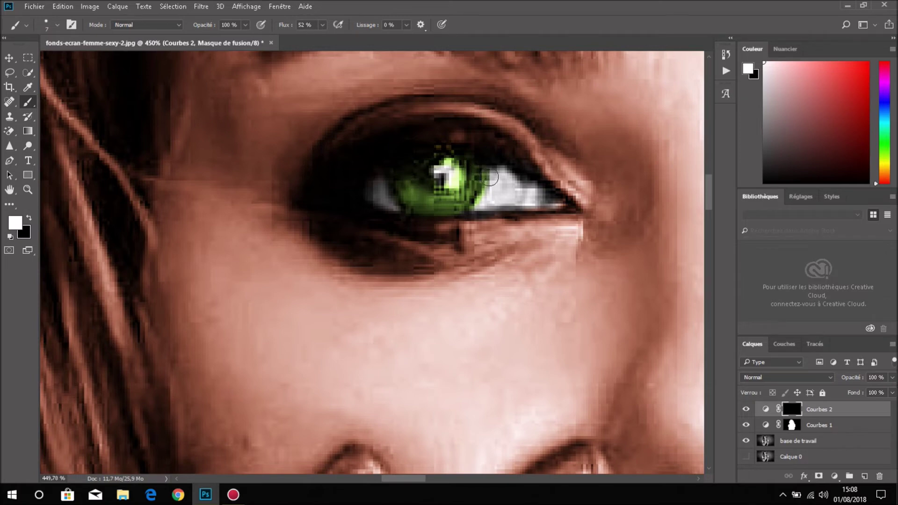
key(x)
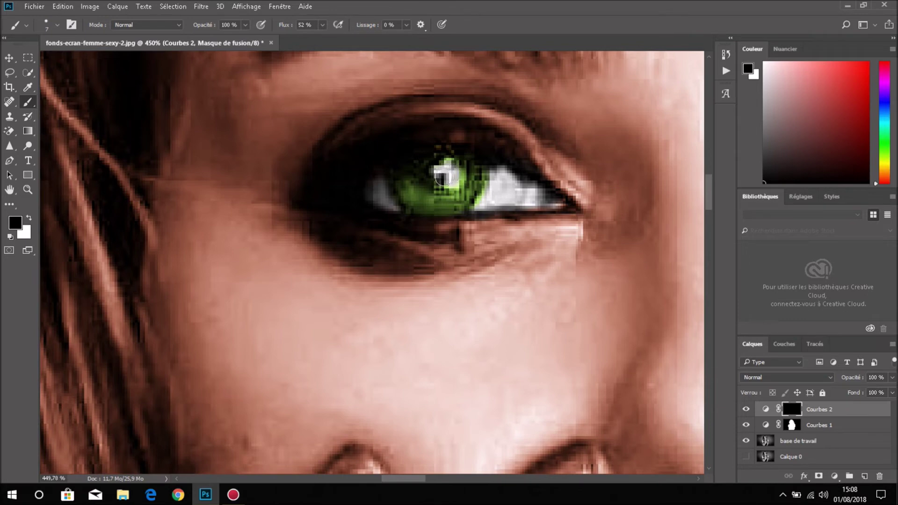
key(x)
drag(431, 183, 401, 180)
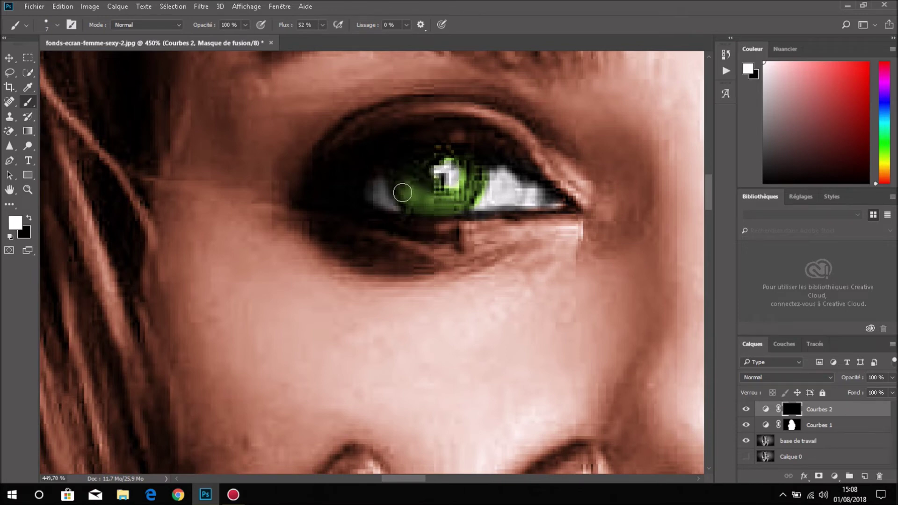
scroll(500, 169, down, 3)
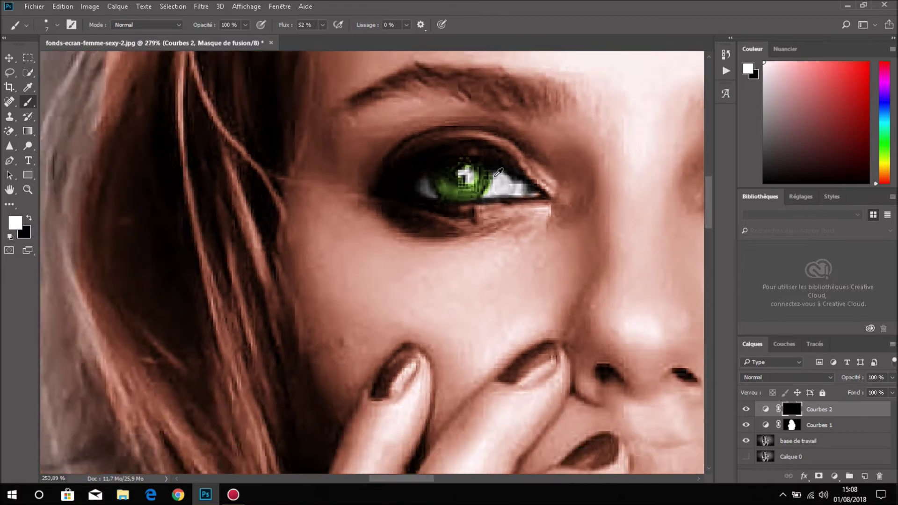
scroll(514, 178, down, 2)
scroll(524, 182, down, 2)
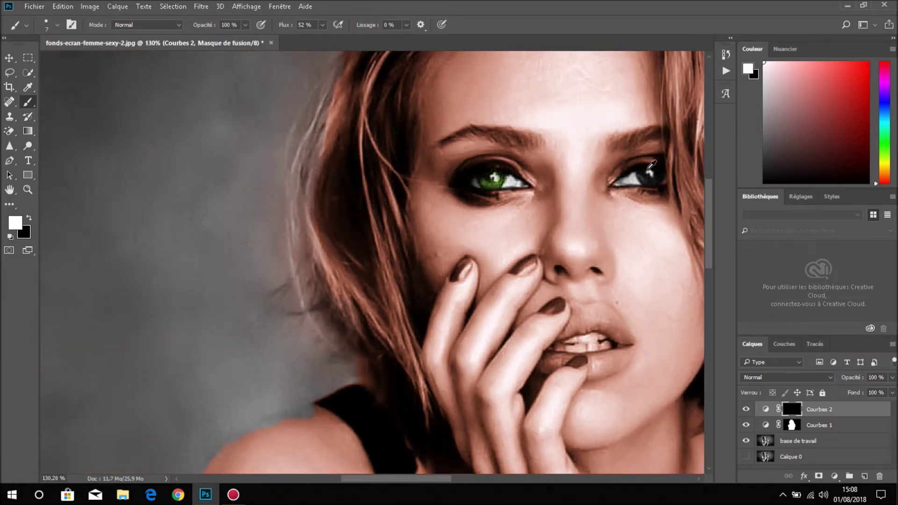
scroll(651, 170, up, 2)
scroll(652, 174, up, 2)
scroll(652, 178, up, 2)
scroll(652, 178, up, 2)
scroll(660, 184, down, 1)
scroll(661, 185, down, 1)
Brush white over the right iris on the Courbes 2 mask, then zoom out to the full portrait
mouse_move(660, 192)
mouse_down()
mouse_move(629, 199)
mouse_move(607, 174)
mouse_move(604, 184)
mouse_move(619, 159)
mouse_move(635, 156)
mouse_move(657, 168)
mouse_move(661, 194)
mouse_move(641, 206)
mouse_move(617, 202)
mouse_move(637, 197)
mouse_move(608, 180)
mouse_move(615, 200)
mouse_move(655, 201)
mouse_move(671, 170)
mouse_move(633, 163)
mouse_move(605, 166)
mouse_move(605, 194)
mouse_move(620, 206)
mouse_move(653, 200)
mouse_move(614, 191)
mouse_up()
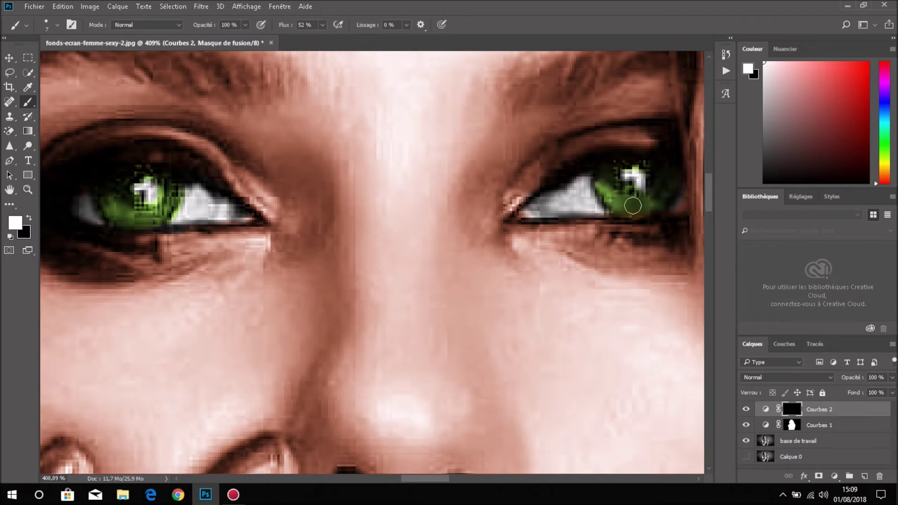
alt+scroll(576, 164, down, 4)
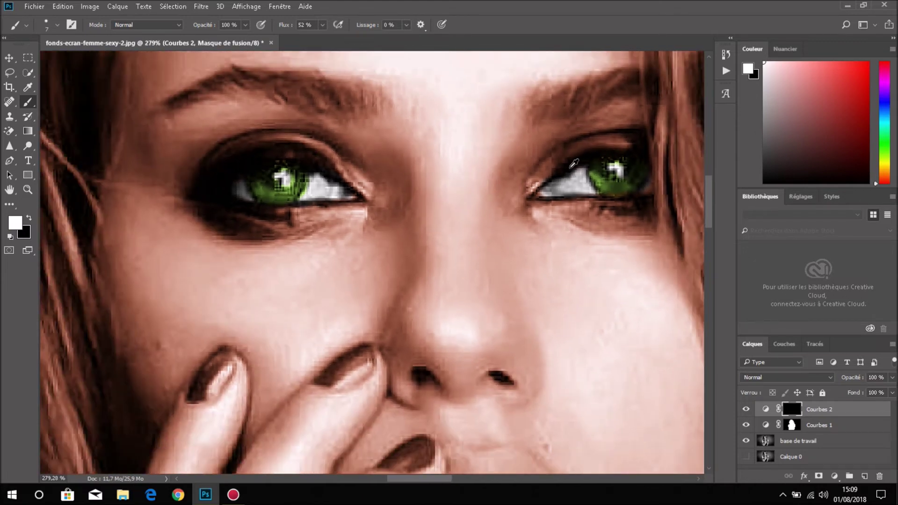
alt+scroll(565, 177, down, 3)
alt+scroll(552, 196, down, 3)
alt+scroll(543, 207, down, 1)
alt+scroll(543, 207, down, 1)
alt+scroll(543, 207, down, 1)
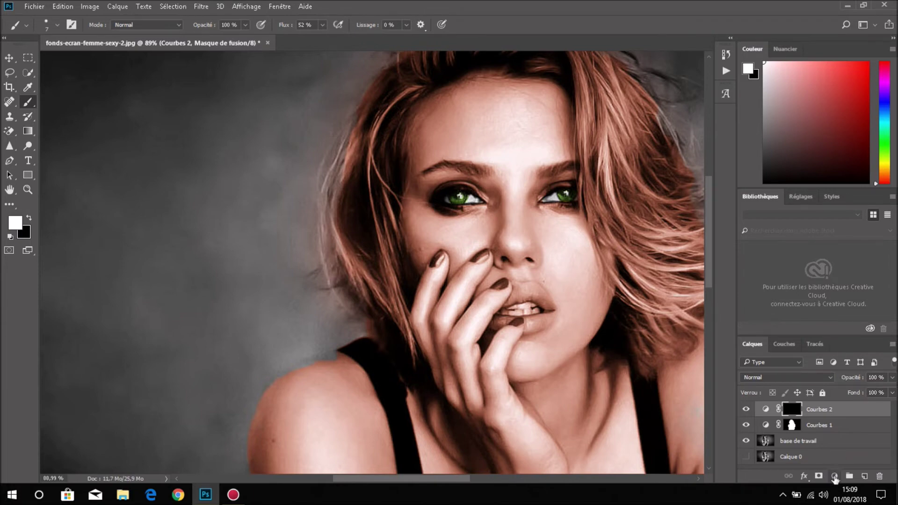
Add a third Curves adjustment layer, Courbes 3, and raise its Rouge curve
click(834, 476)
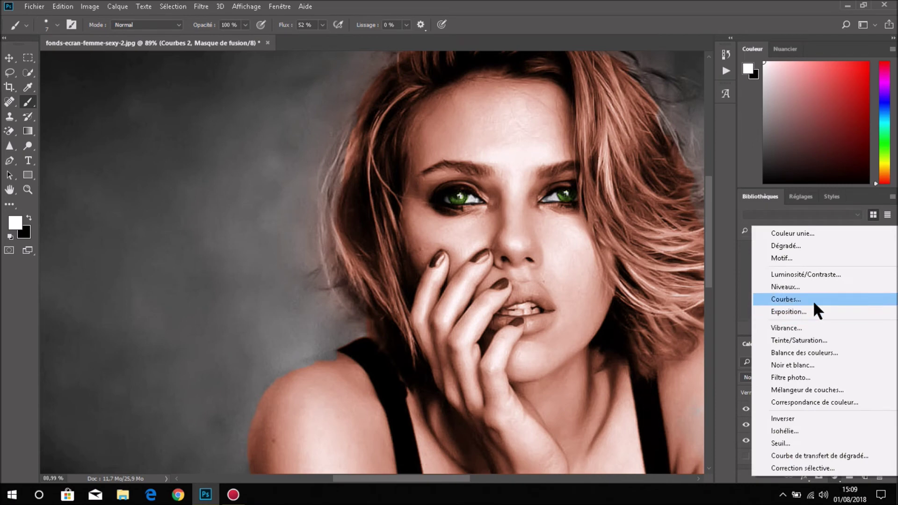
click(813, 300)
click(749, 133)
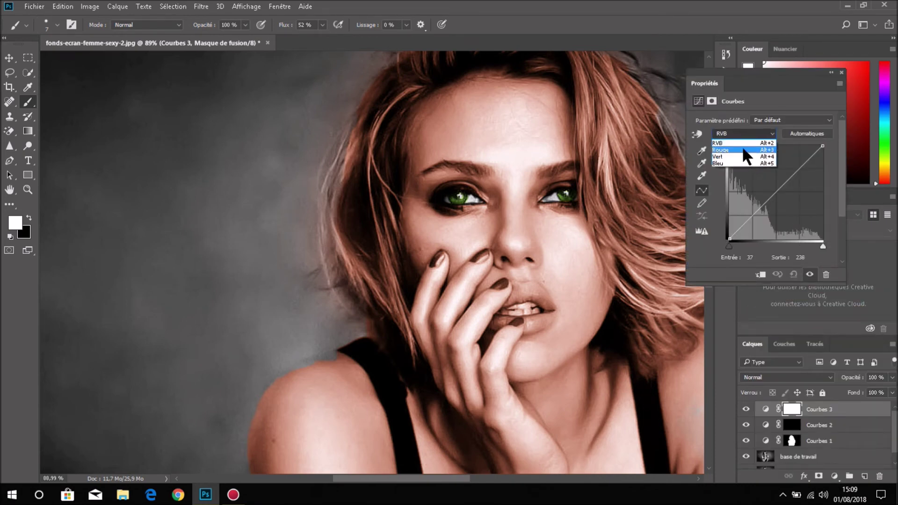
click(743, 149)
drag(763, 200, 747, 181)
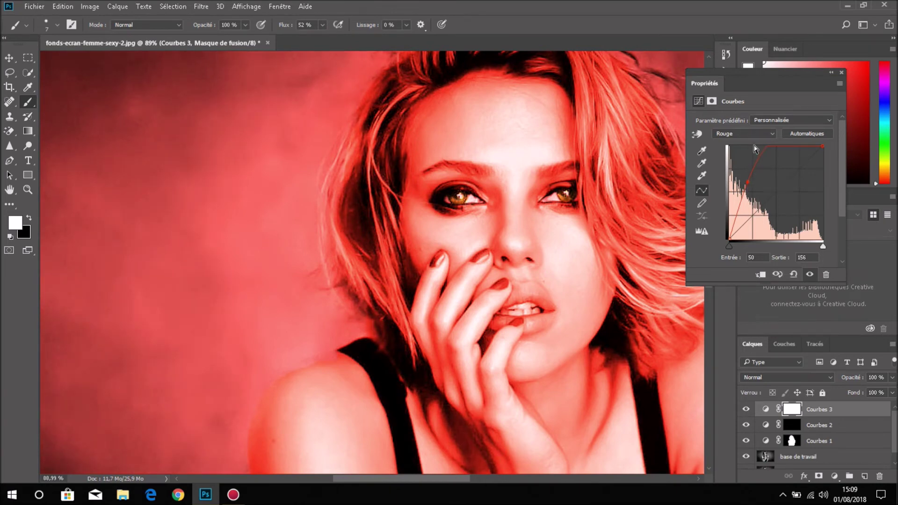
Lower the Bleu and Vert curves of Courbes 3 for a strong pinkish-red tint
click(753, 134)
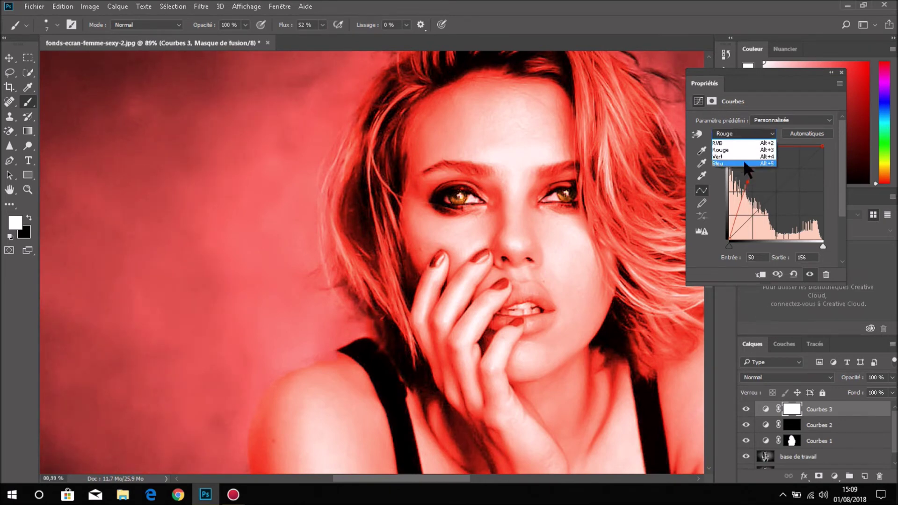
click(753, 163)
mouse_move(766, 200)
mouse_down()
mouse_move(776, 209)
mouse_move(774, 201)
mouse_up()
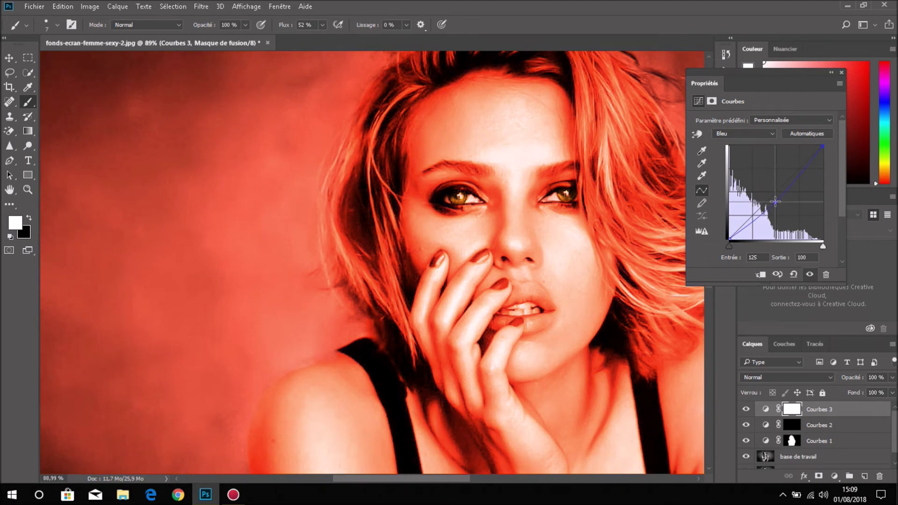
drag(774, 201, 774, 203)
click(773, 130)
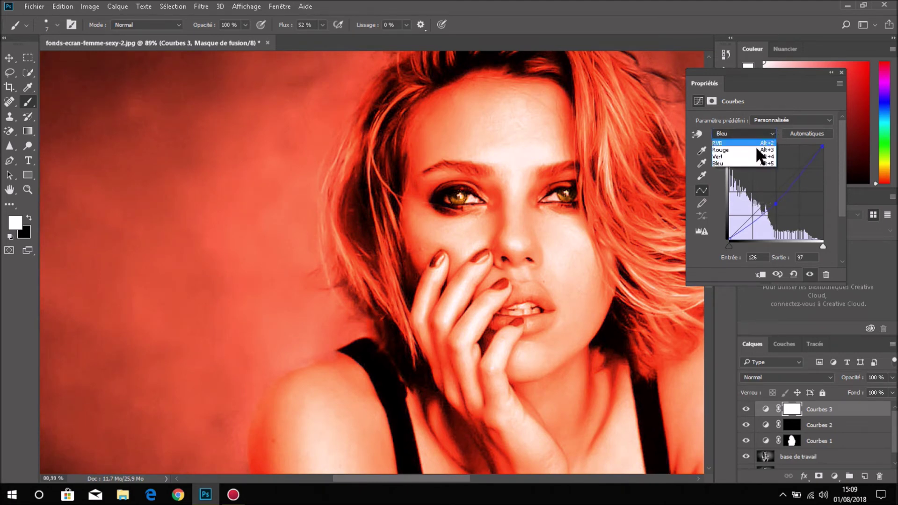
click(754, 154)
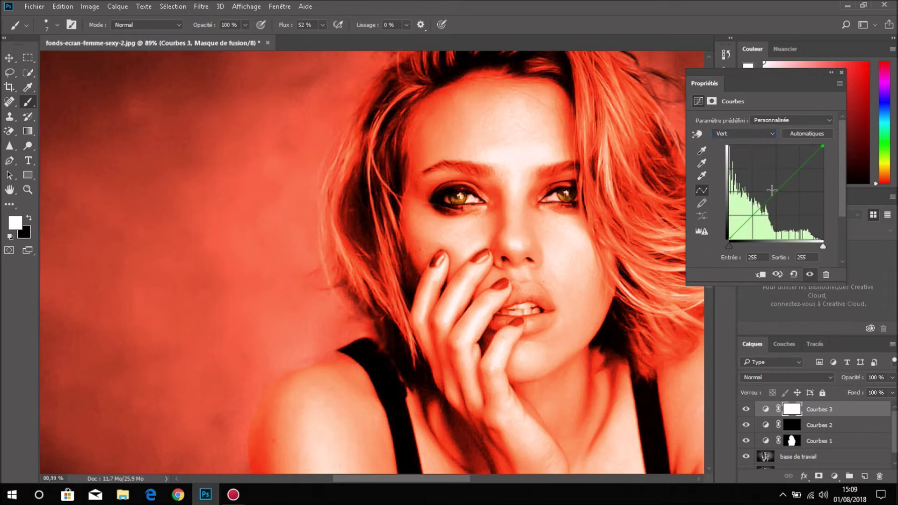
drag(772, 194, 793, 211)
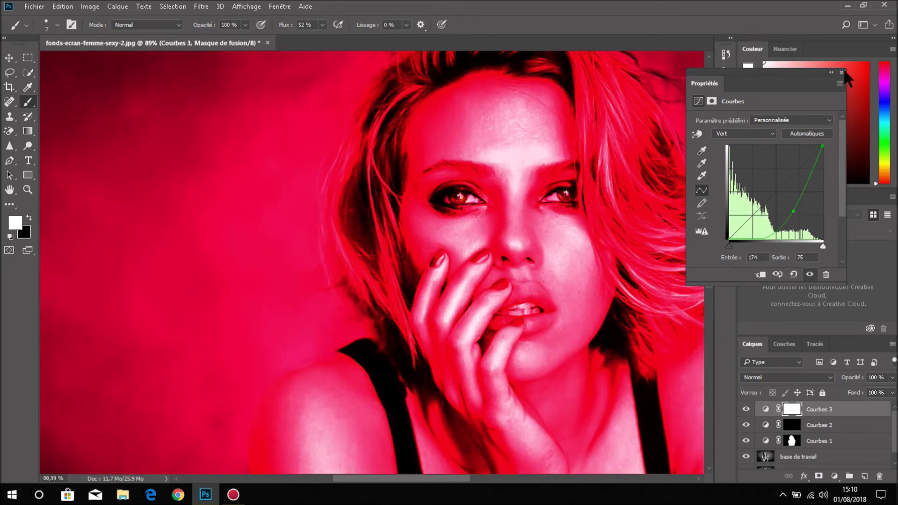
click(841, 73)
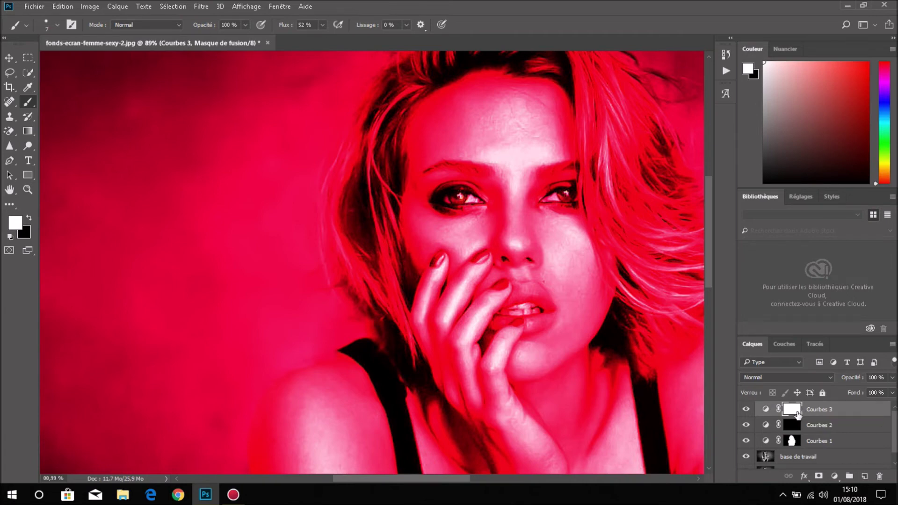
Invert the Courbes 3 mask and paint the pink tint onto the upper lip with a larger brush
key(ctrl+i)
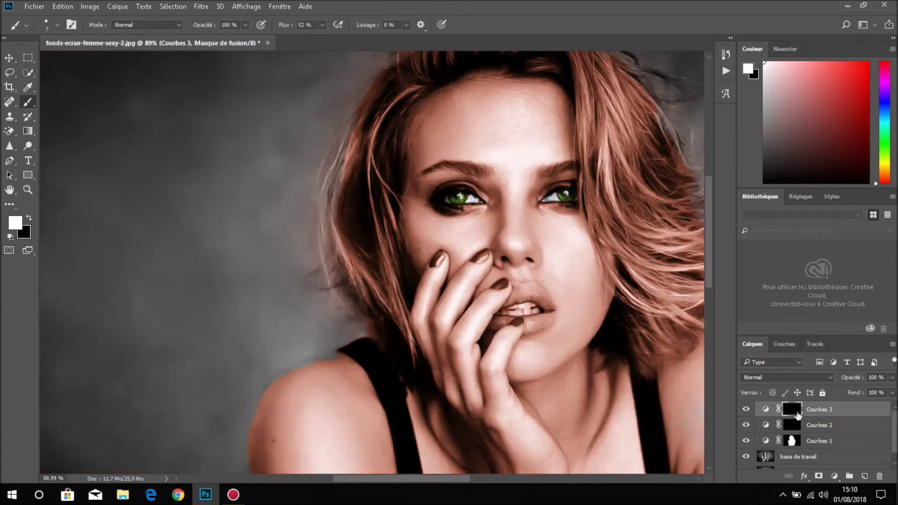
key(ctrl+plus)
key(ctrl+plus)
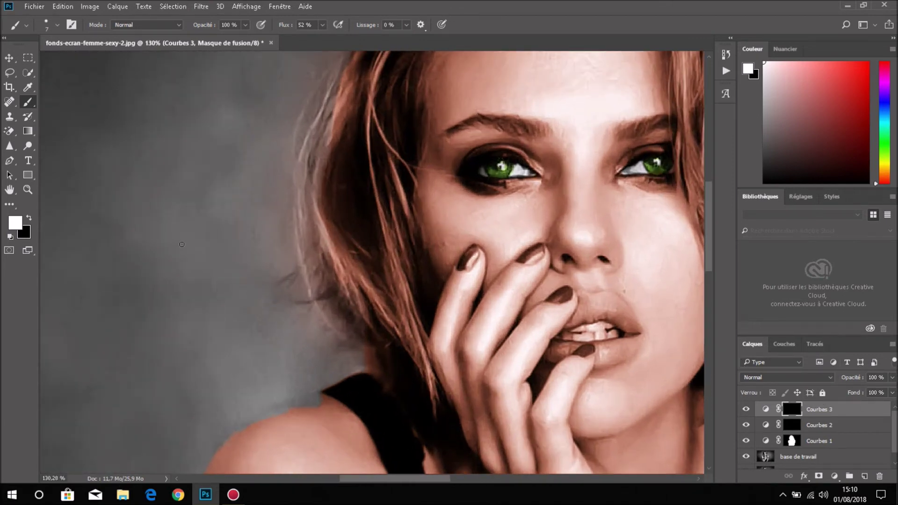
alt+right_click(588, 311)
mouse_move(584, 298)
mouse_down()
mouse_move(620, 309)
mouse_move(629, 329)
mouse_up()
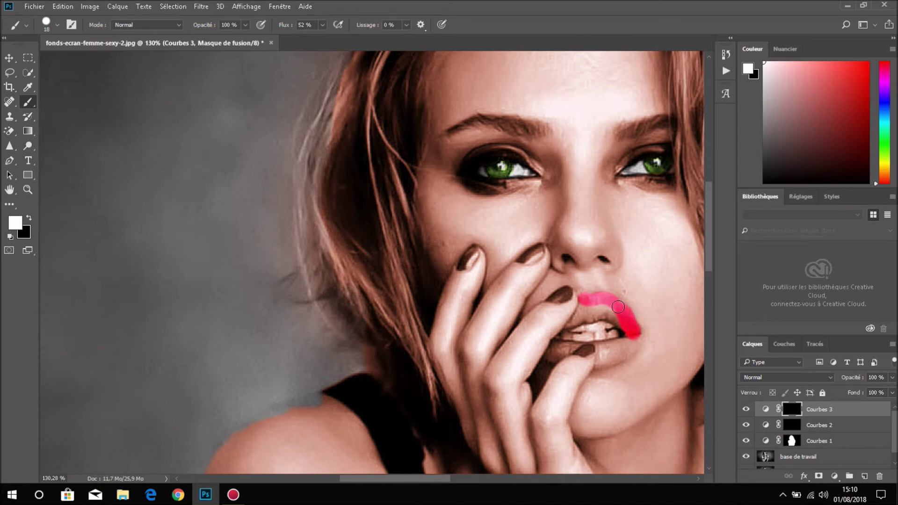
drag(607, 305, 617, 317)
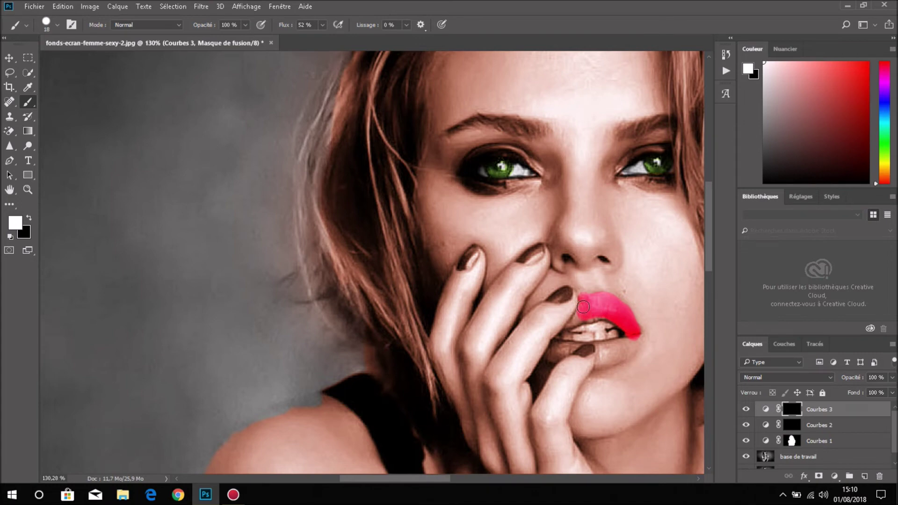
drag(583, 306, 575, 319)
Paint the pink tint onto the lower lip with a smaller brush, fixing its edges
scroll(605, 310, up, 1)
scroll(617, 332, up, 1)
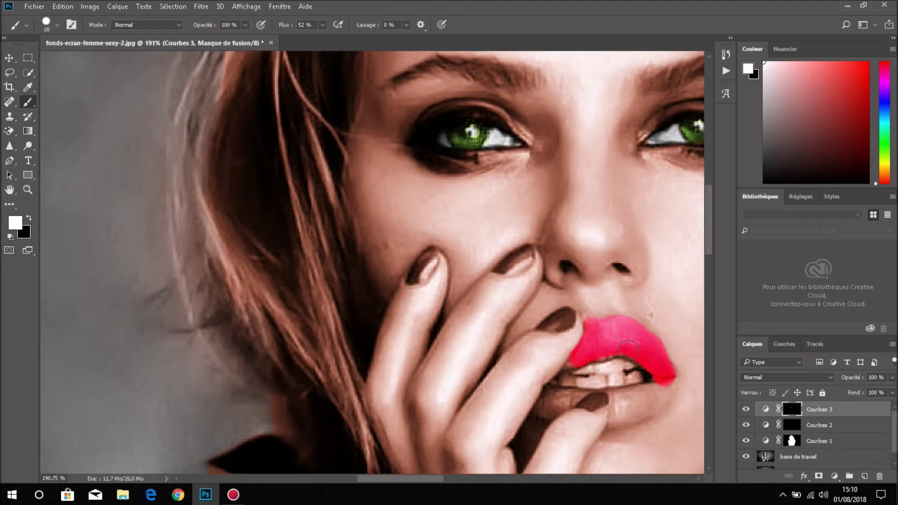
drag(613, 346, 611, 344)
mouse_move(630, 414)
mouse_down()
mouse_move(636, 395)
mouse_move(618, 400)
mouse_move(649, 414)
mouse_move(653, 432)
mouse_up()
key(x)
key(x)
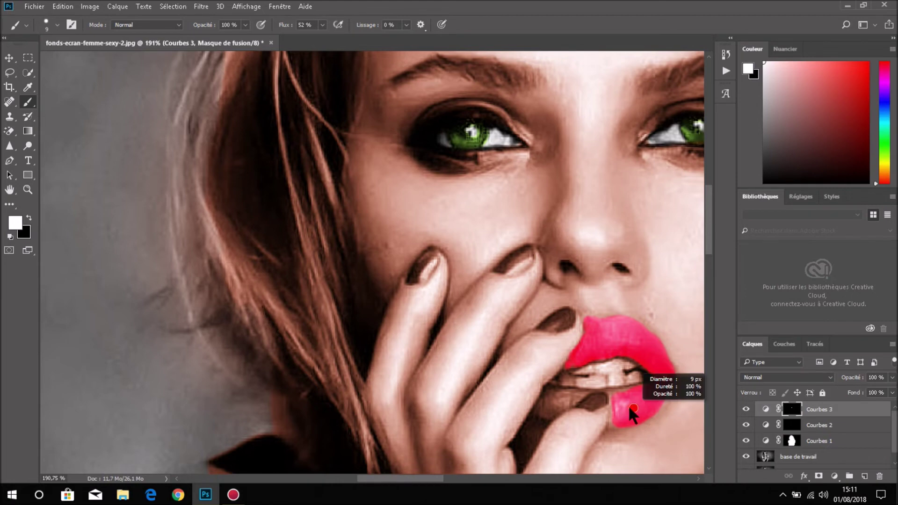
alt+scroll(608, 410, up, 3)
mouse_move(608, 410)
mouse_down()
mouse_move(608, 428)
mouse_move(608, 392)
mouse_up()
mouse_move(521, 395)
mouse_down()
mouse_move(487, 388)
mouse_move(489, 408)
mouse_move(533, 392)
mouse_move(472, 413)
mouse_up()
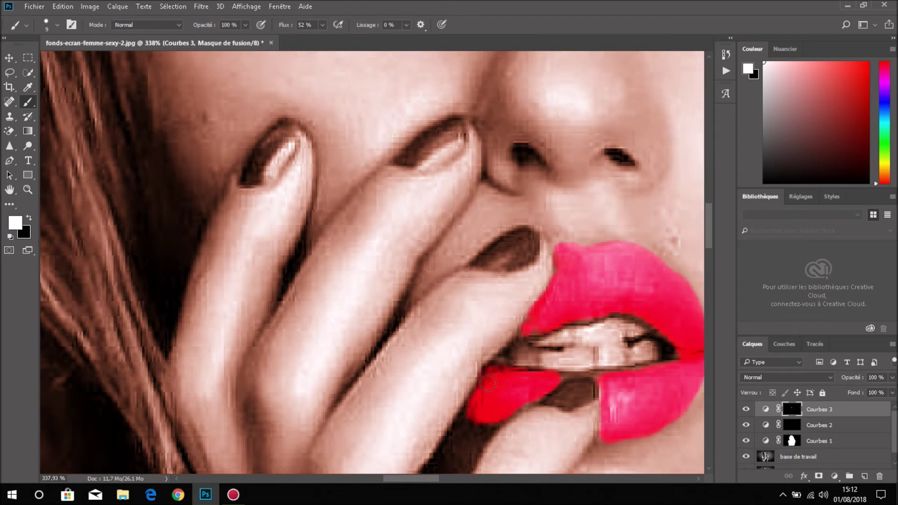
scroll(623, 356, down, 3)
scroll(623, 355, down, 5)
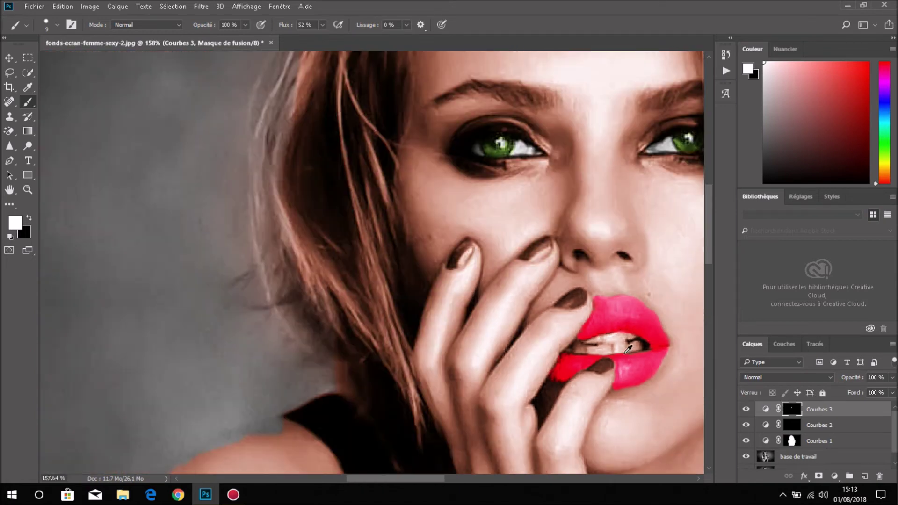
Compare Courbes 1 by toggling its visibility, then rename it to 'corp'
scroll(654, 353, down, 2)
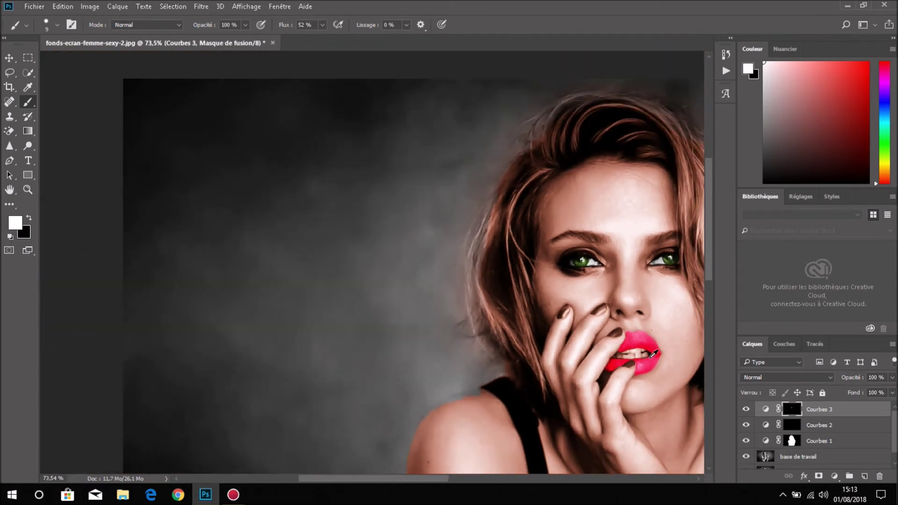
scroll(640, 334, down, 1)
scroll(640, 332, down, 1)
scroll(640, 332, down, 1)
scroll(640, 332, down, 1)
scroll(638, 334, up, 1)
scroll(639, 335, up, 1)
scroll(421, 304, down, 1)
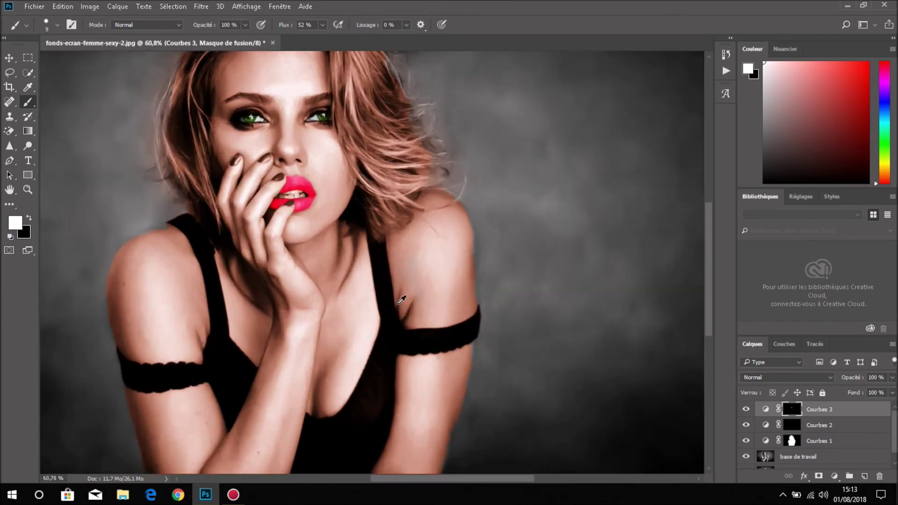
scroll(405, 302, down, 1)
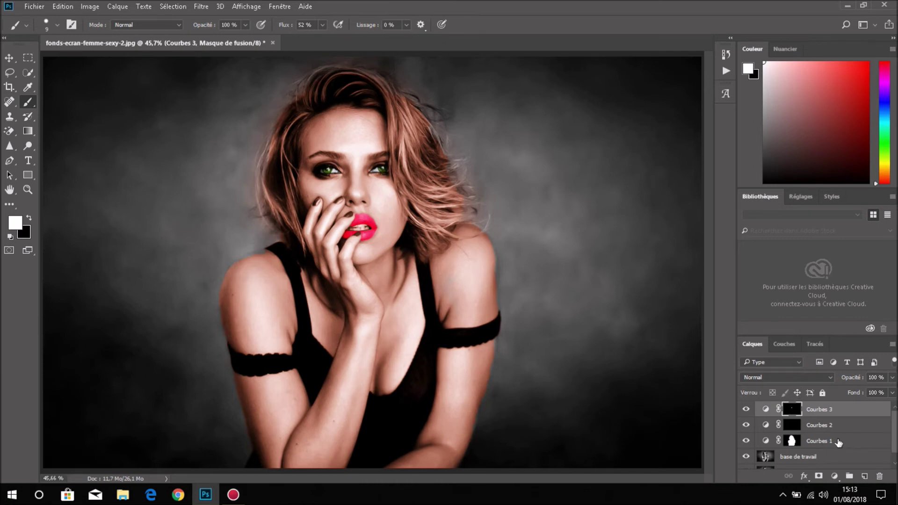
click(745, 441)
click(745, 440)
double_click(812, 442)
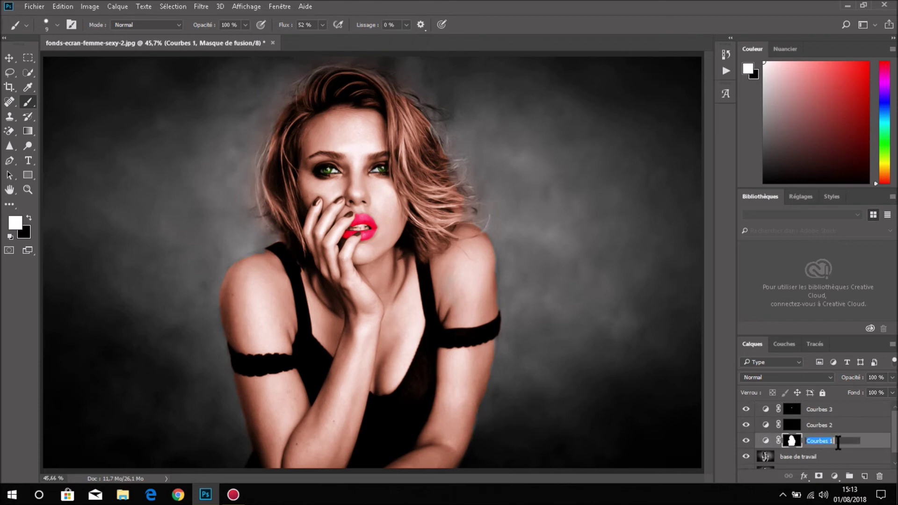
text(corp)
click(812, 427)
Rename the Courbes 2 layer to 'yeux'
key(ctrl+2)
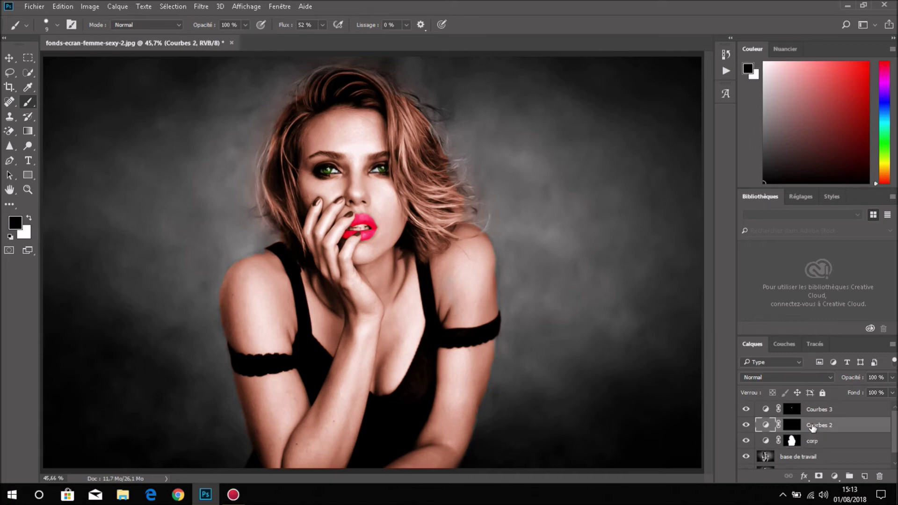
click(746, 425)
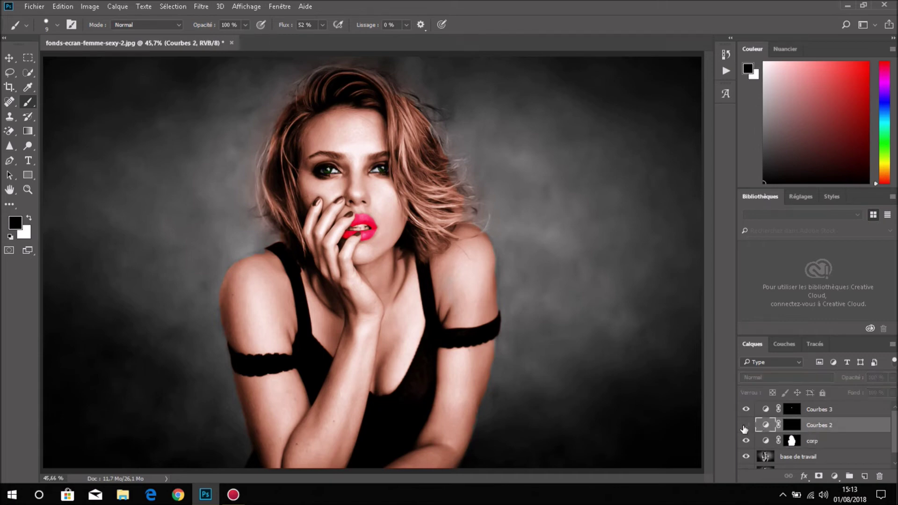
double_click(820, 425)
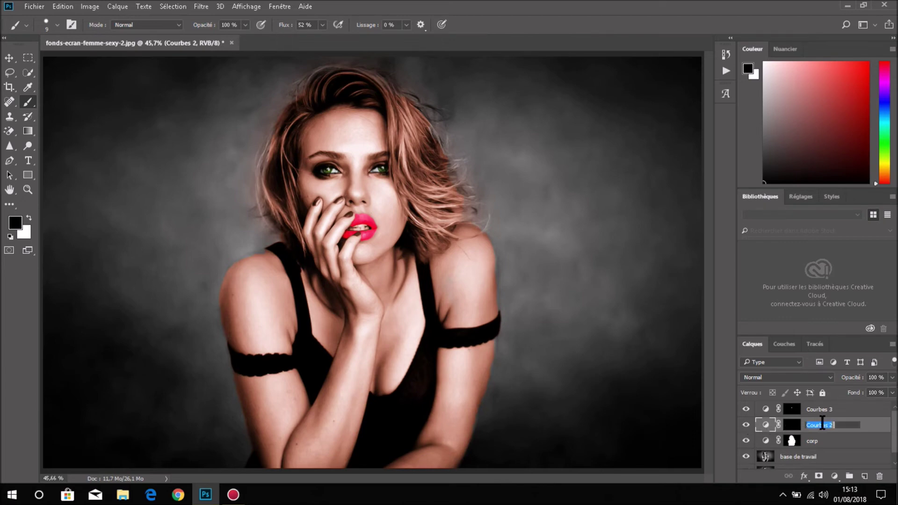
text(yeux)
key(Return)
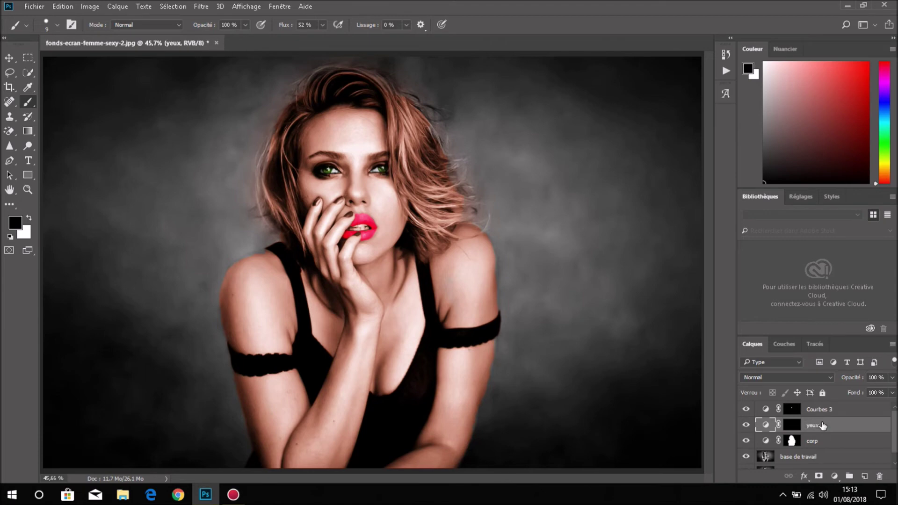
Rename the Courbes 3 layer to 'levre'
click(746, 411)
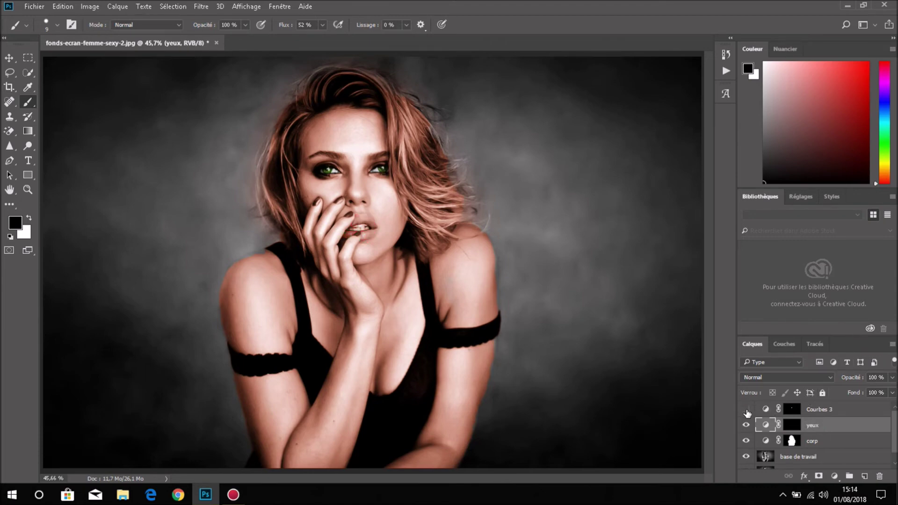
double_click(823, 410)
key(BackSpace)
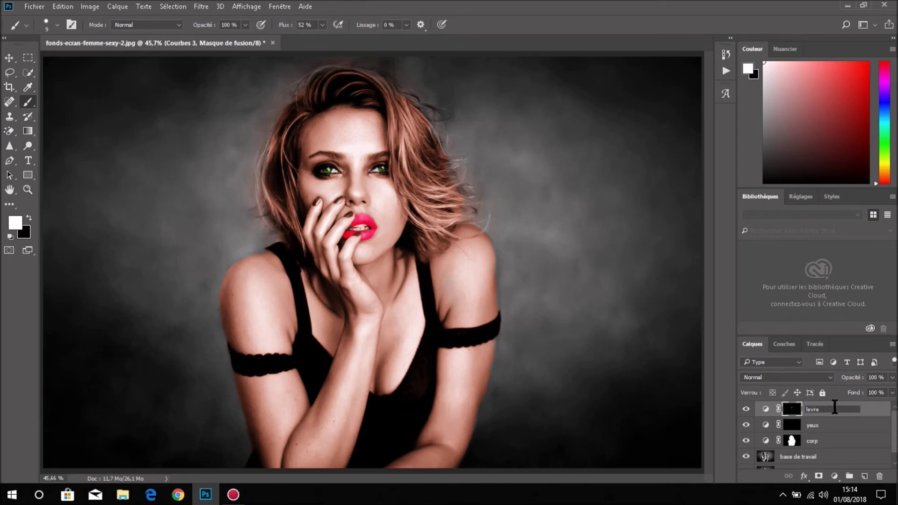
key(Return)
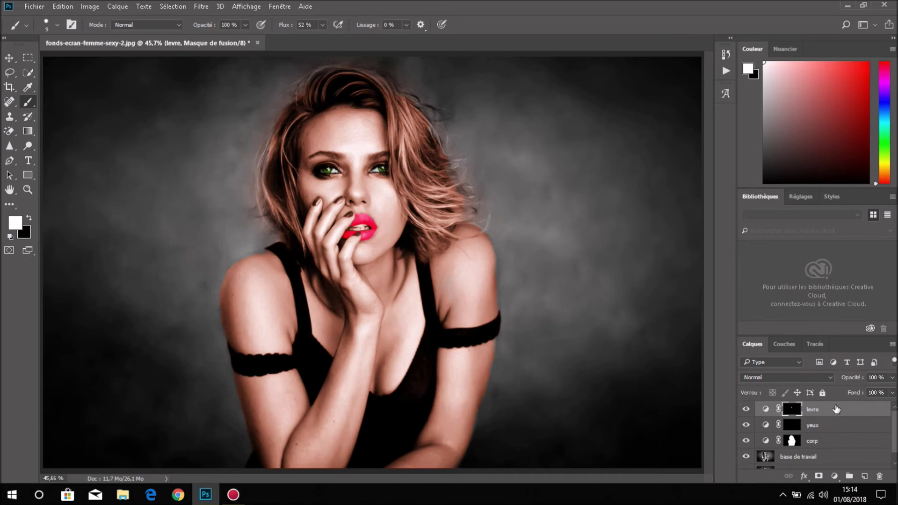
scroll(468, 326, up, 2)
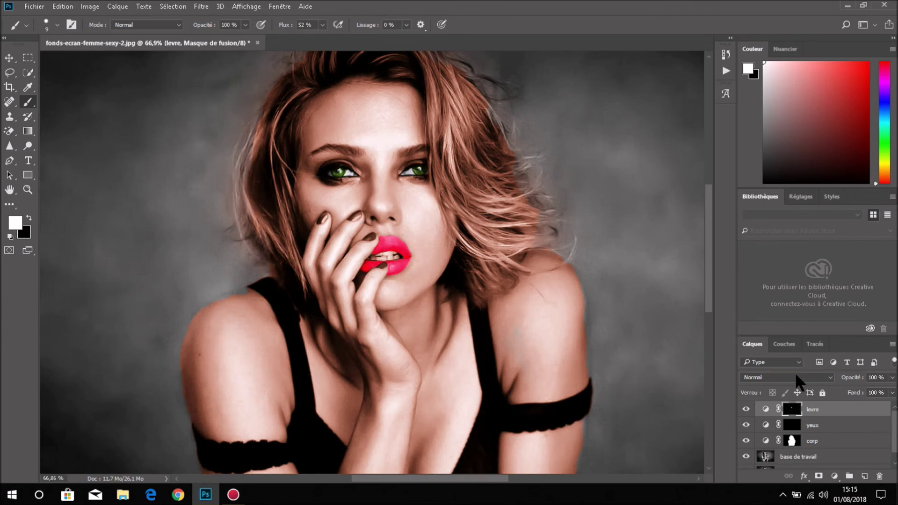
click(795, 374)
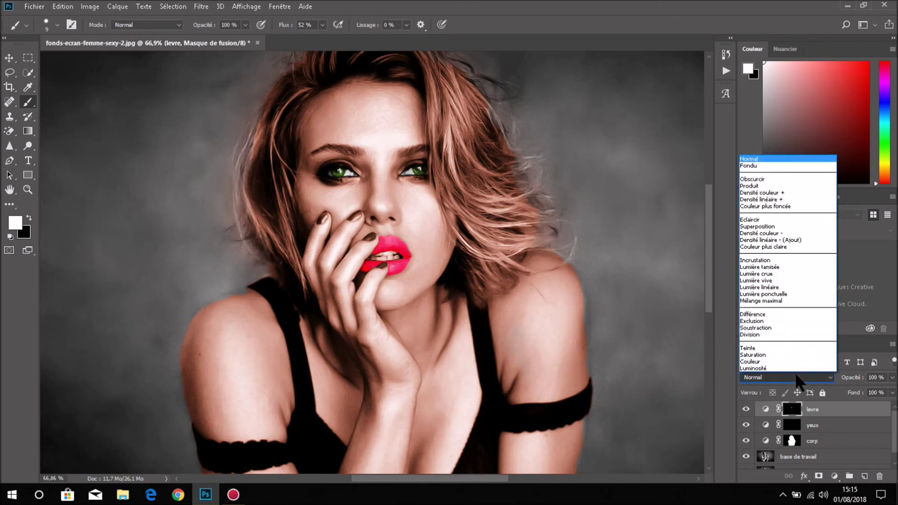
click(767, 261)
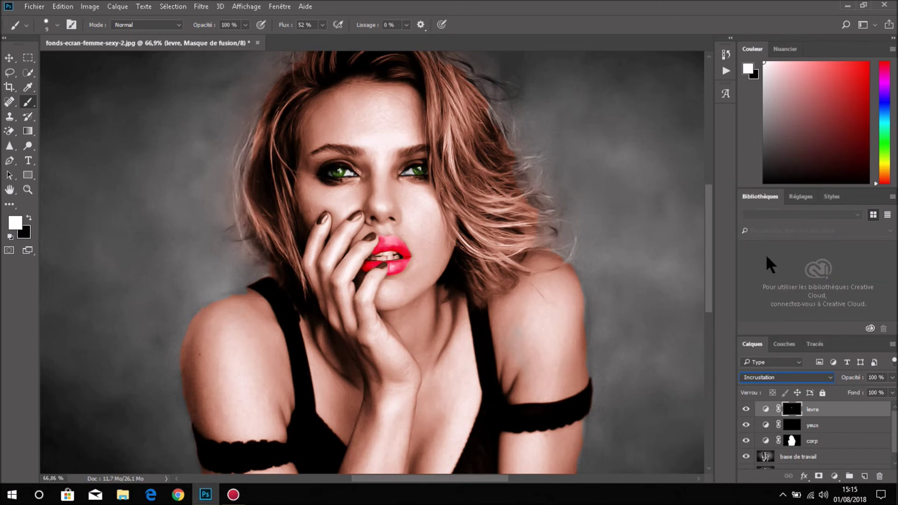
scroll(449, 219, up, 5)
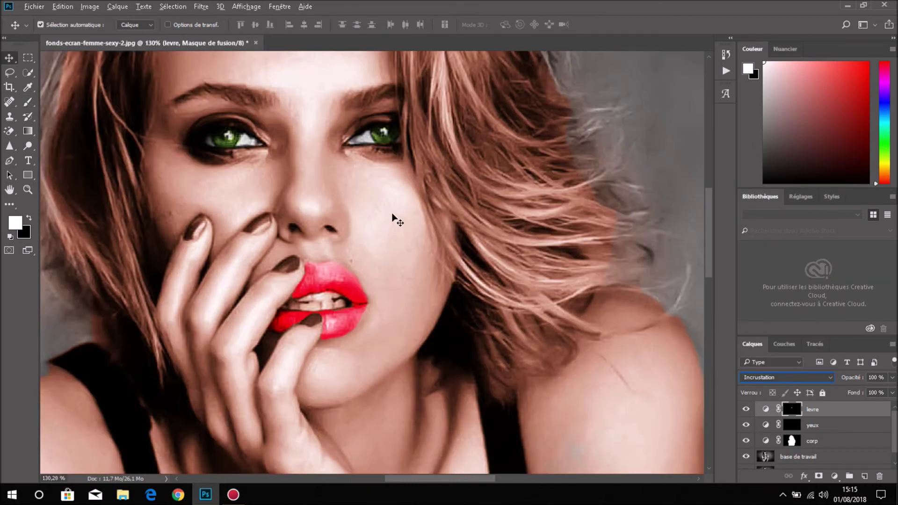
key(alt)
click(833, 428)
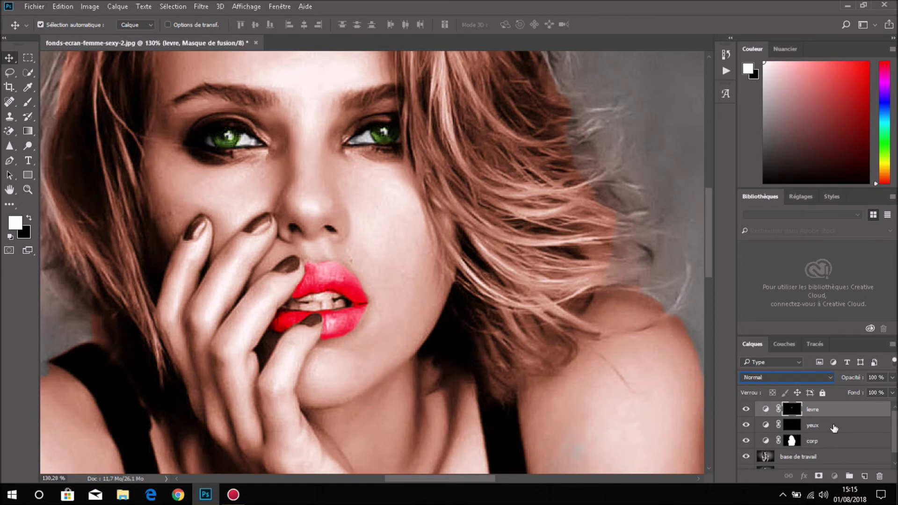
click(813, 377)
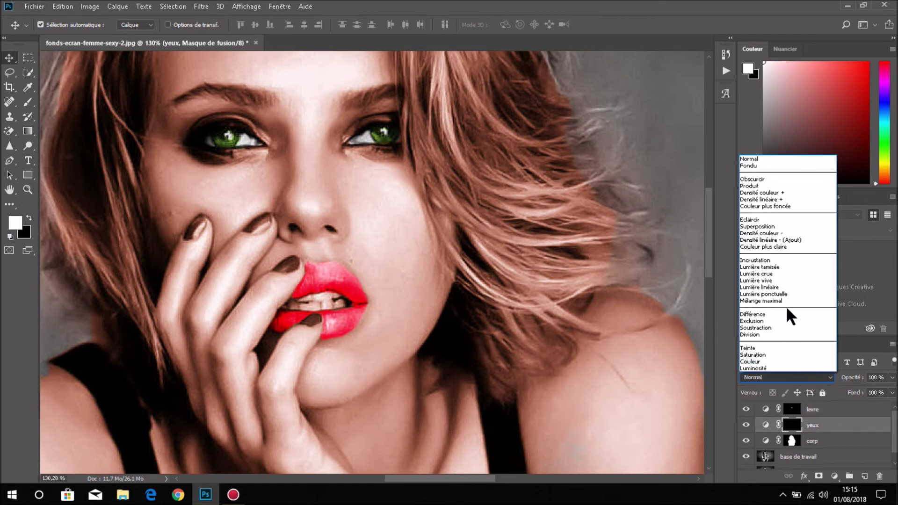
click(783, 262)
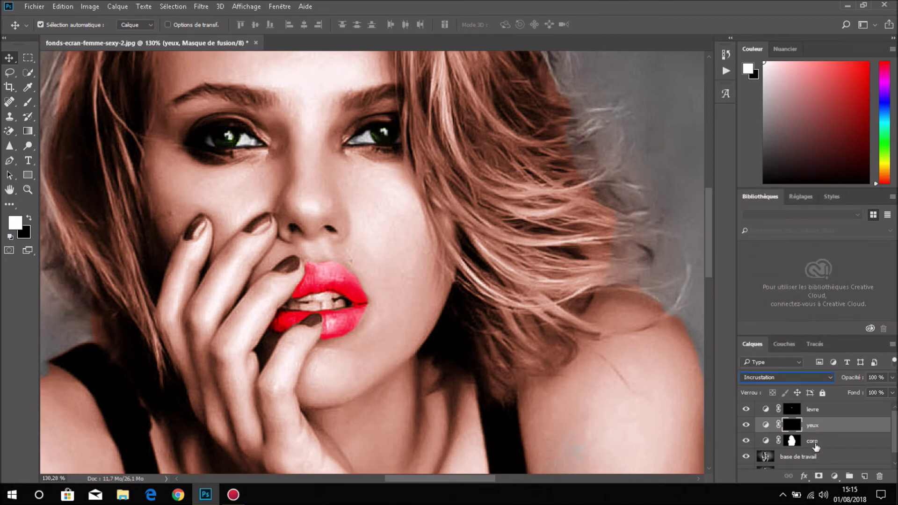
click(807, 377)
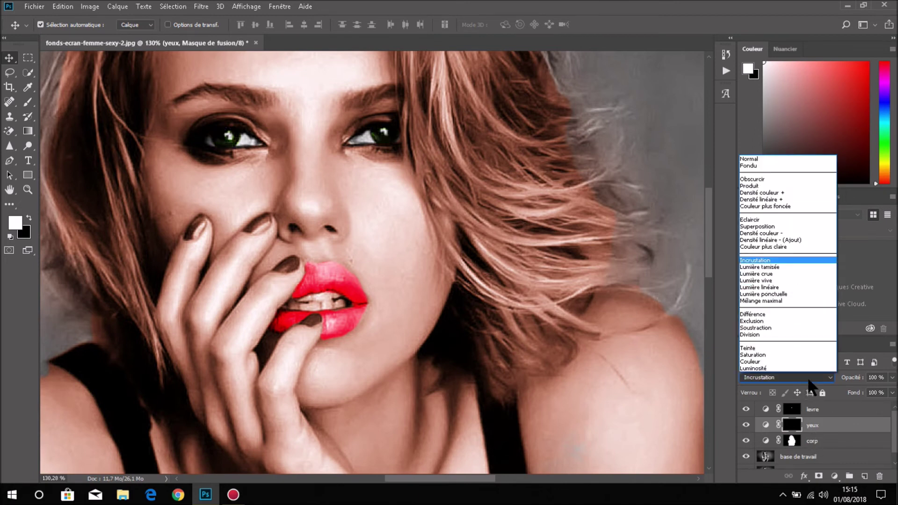
click(785, 266)
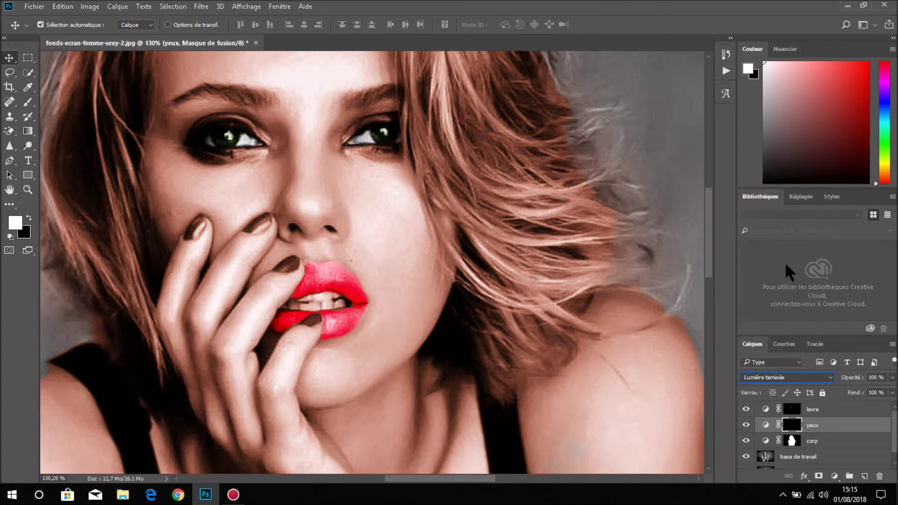
click(797, 377)
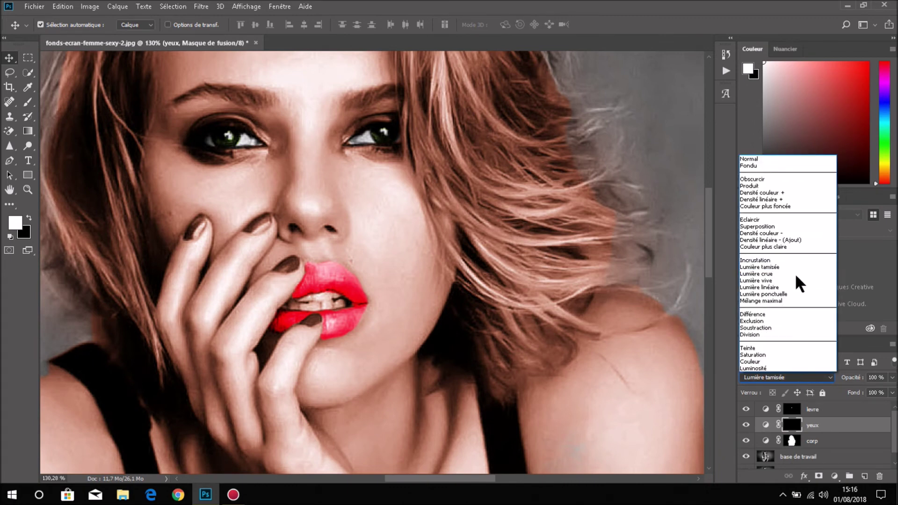
key(Escape)
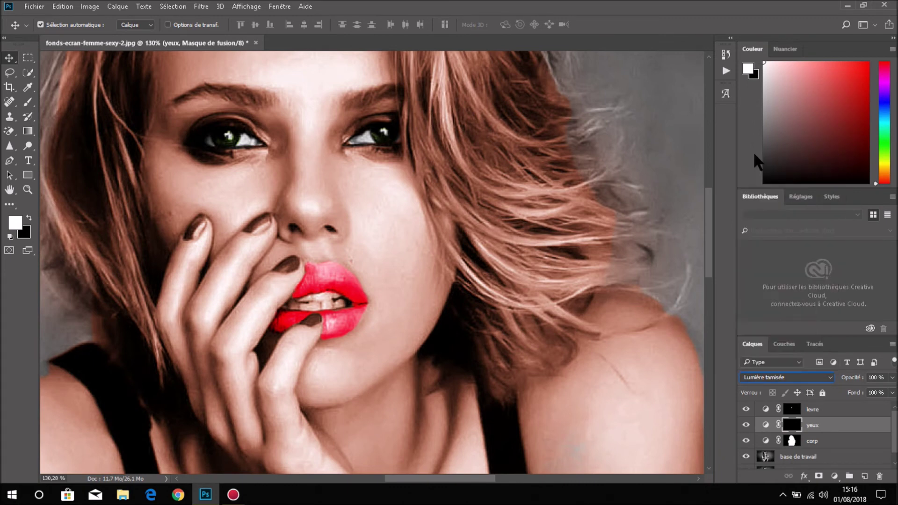
click(834, 428)
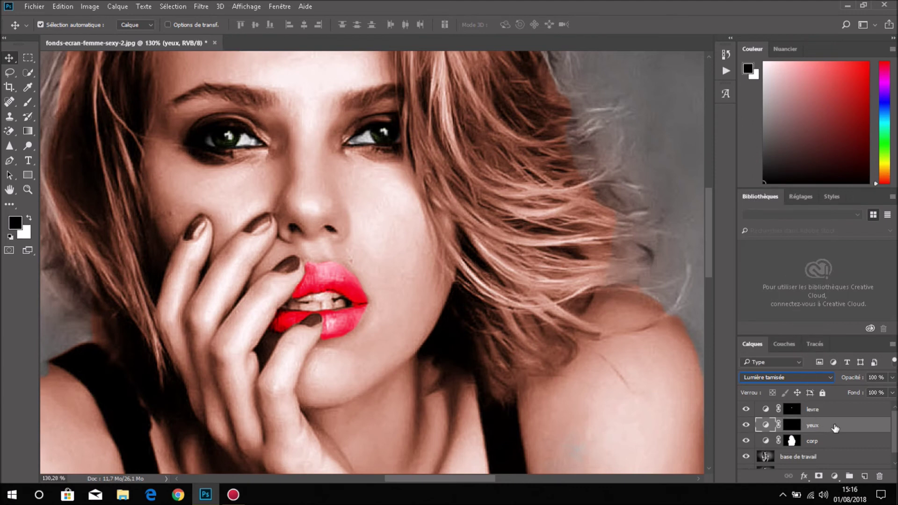
click(812, 381)
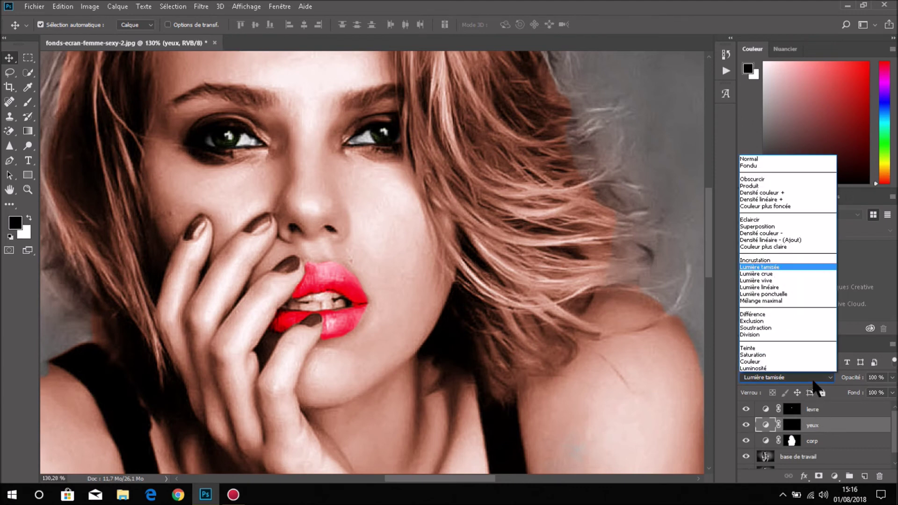
click(770, 157)
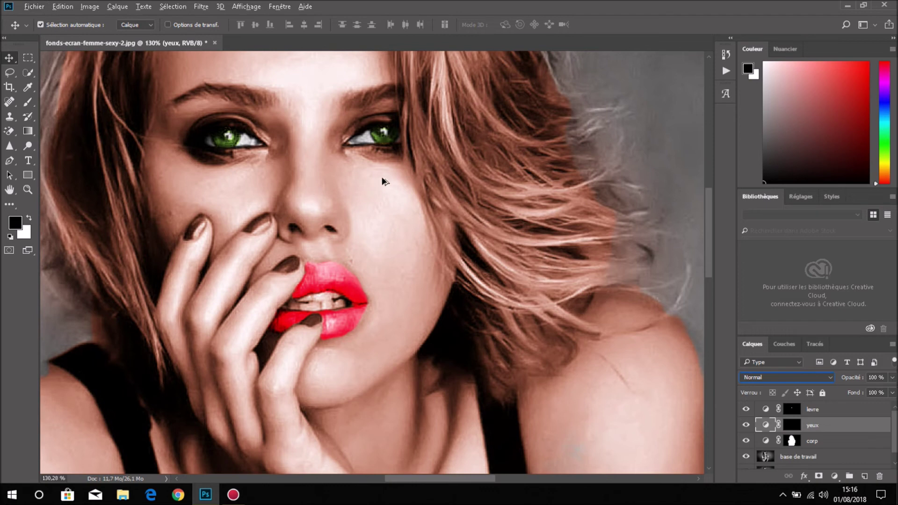
click(834, 476)
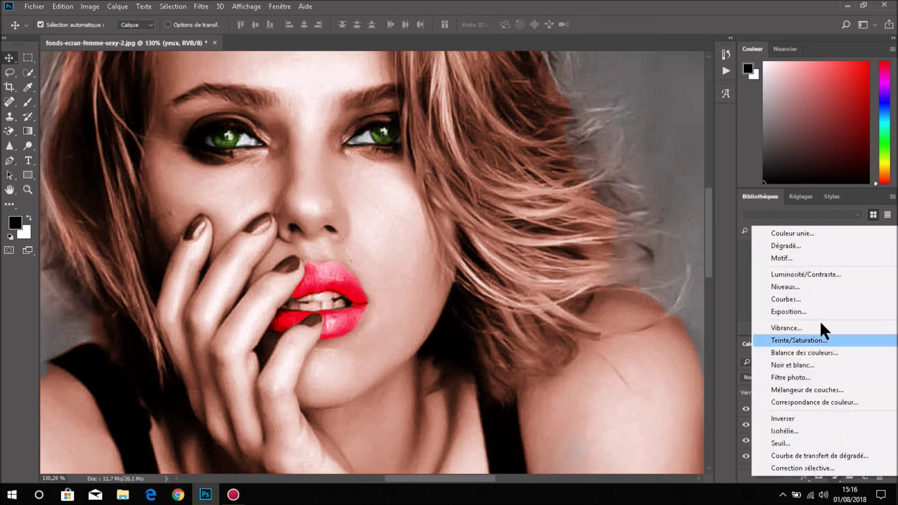
Add a trial Curves layer with raised Rouge and lowered Bleu curves, then delete it
click(816, 298)
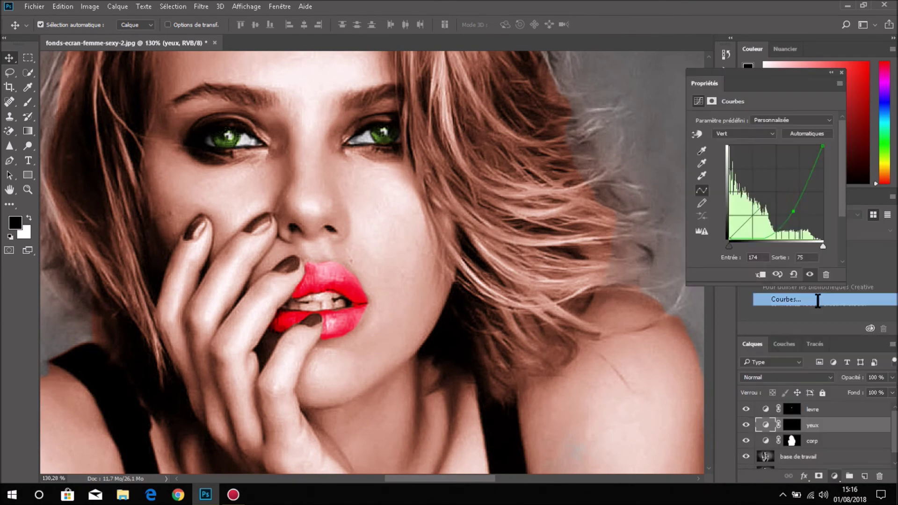
click(755, 132)
click(749, 150)
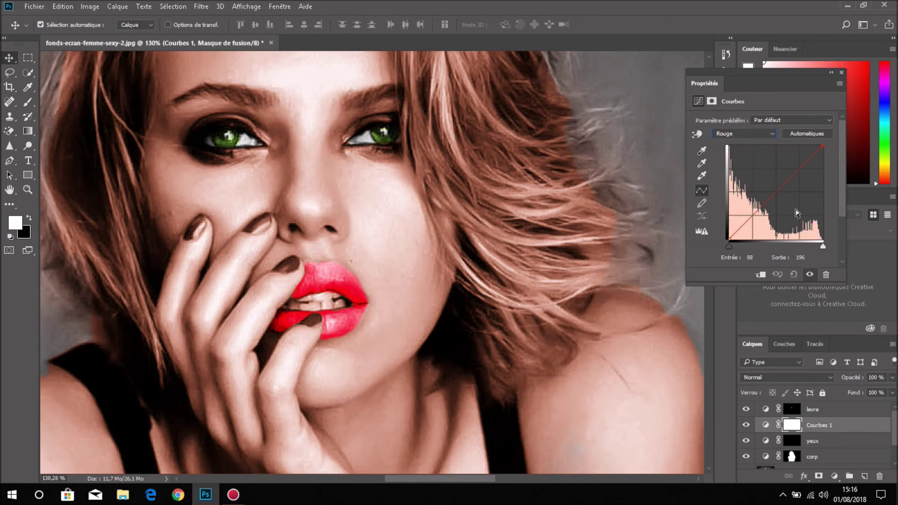
drag(770, 196, 762, 181)
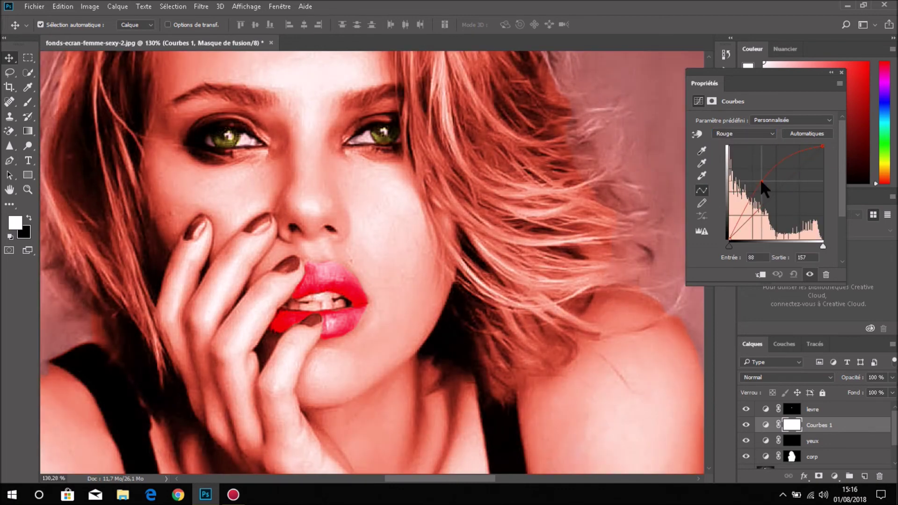
click(744, 134)
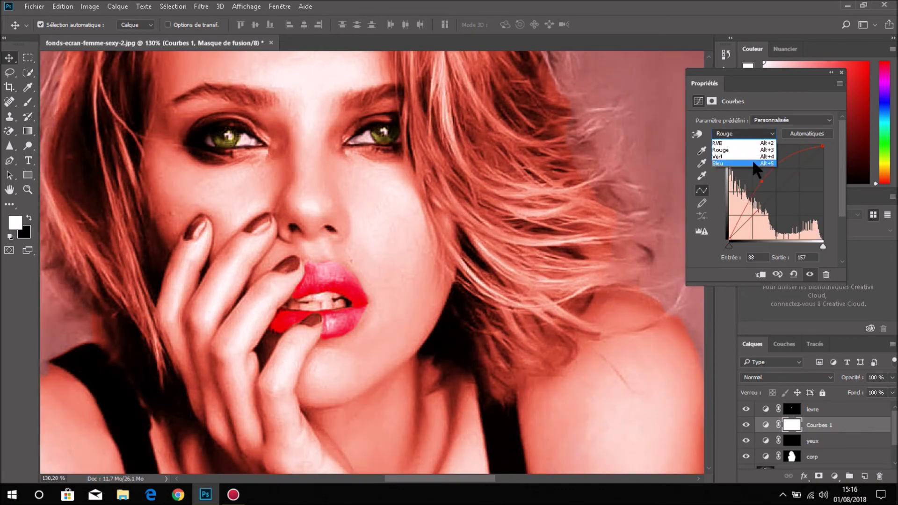
click(756, 164)
mouse_move(772, 192)
mouse_down()
mouse_move(756, 179)
mouse_move(790, 219)
mouse_up()
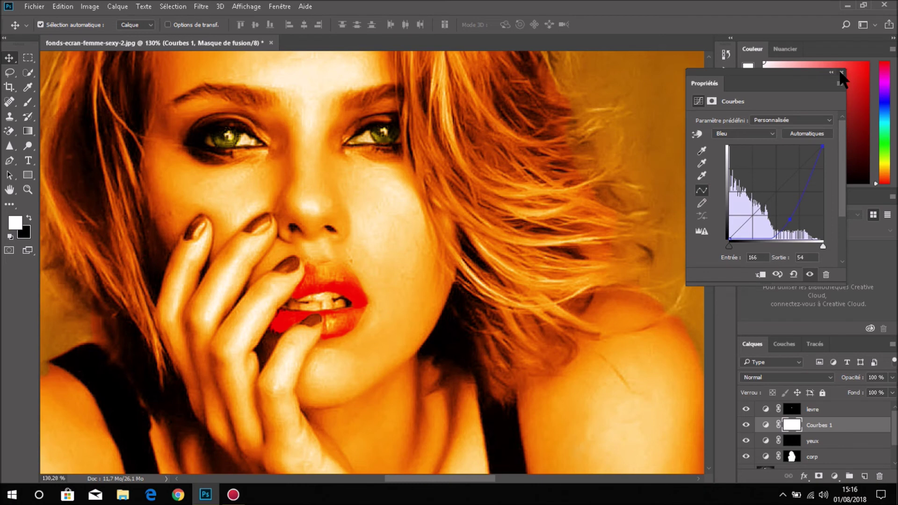
click(825, 274)
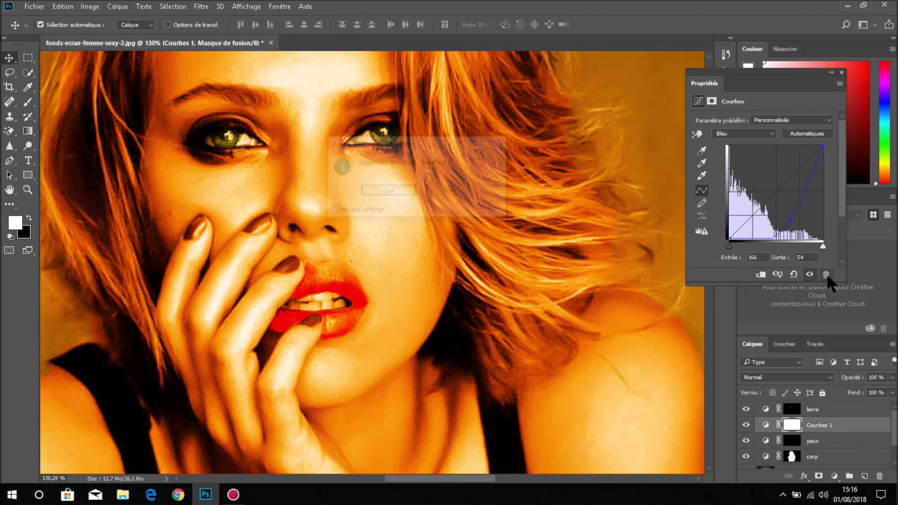
click(405, 192)
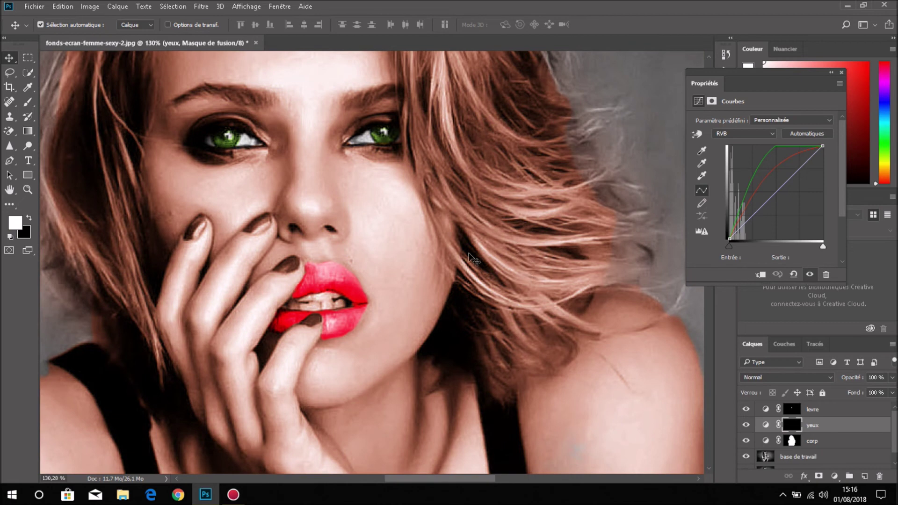
Fit the portrait in the window and delete the 'yeux' eye-colour layer
double_click(9, 189)
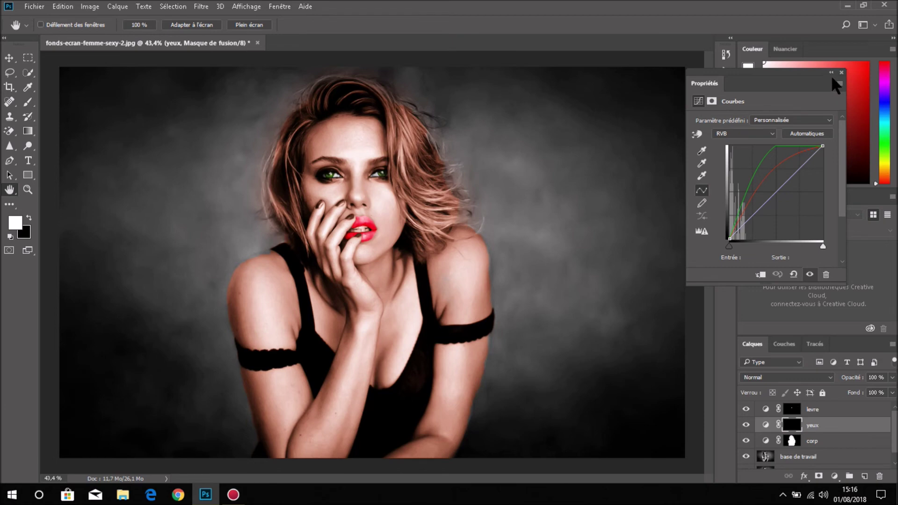
click(826, 275)
click(397, 194)
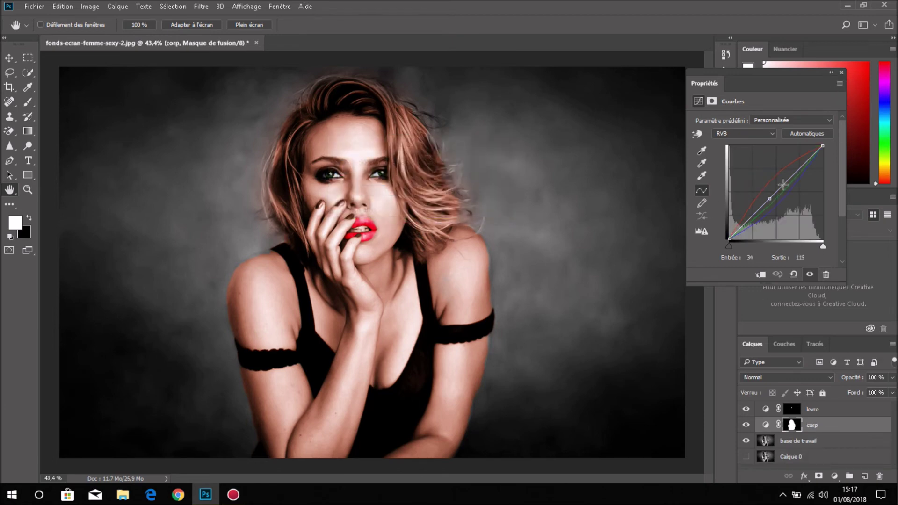
click(841, 72)
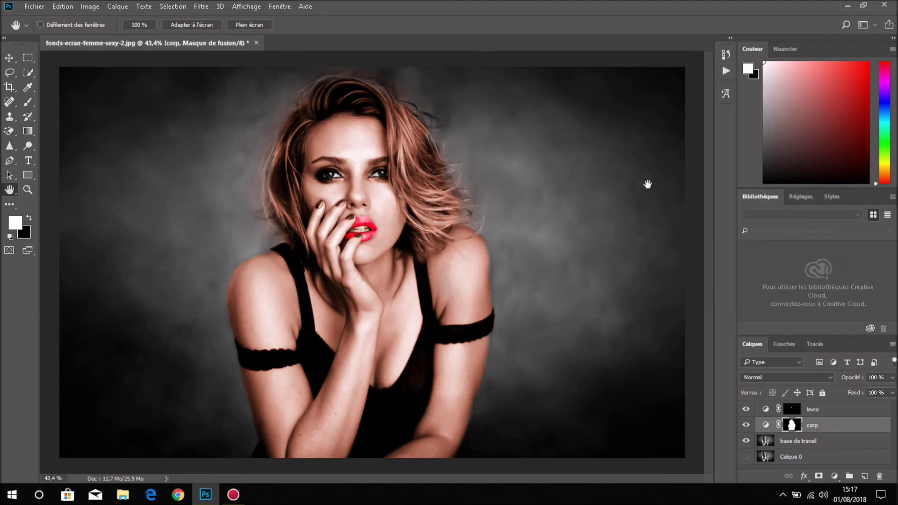
click(725, 54)
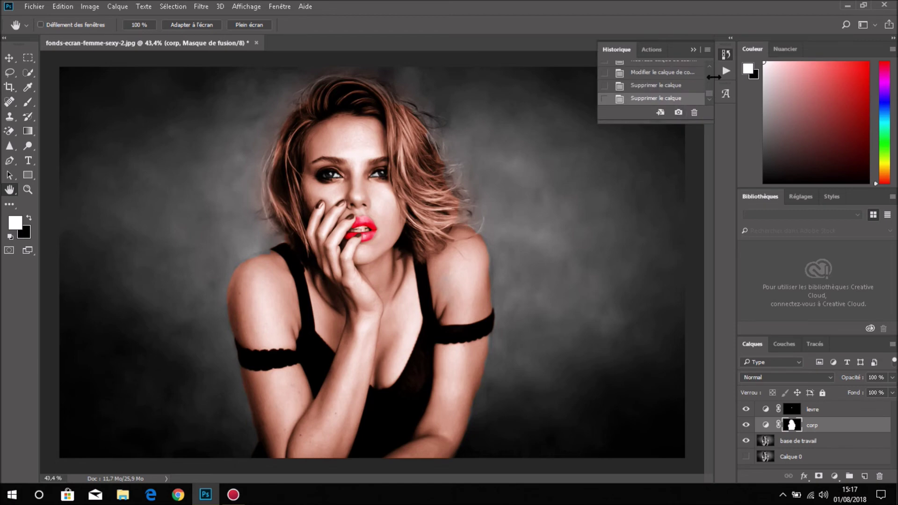
In History, step back to the original photo, then restore the Instantané 1 snapshot
click(280, 7)
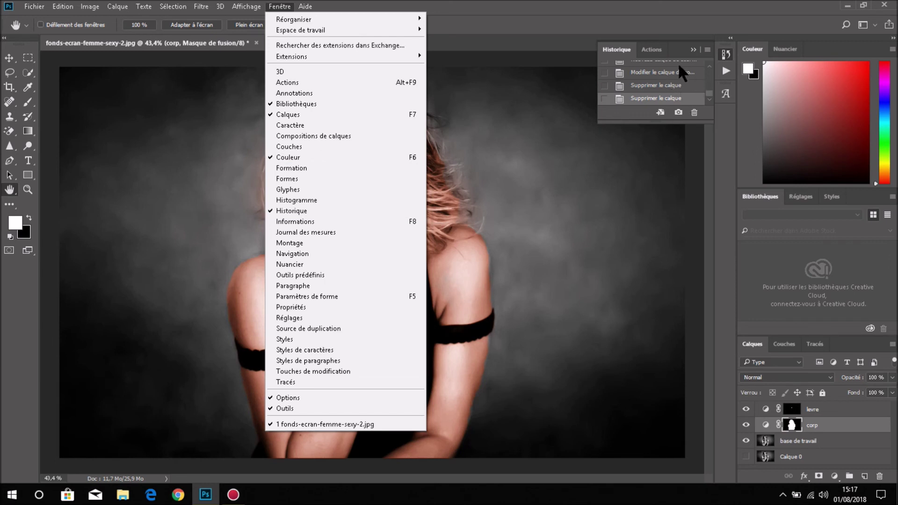
click(680, 76)
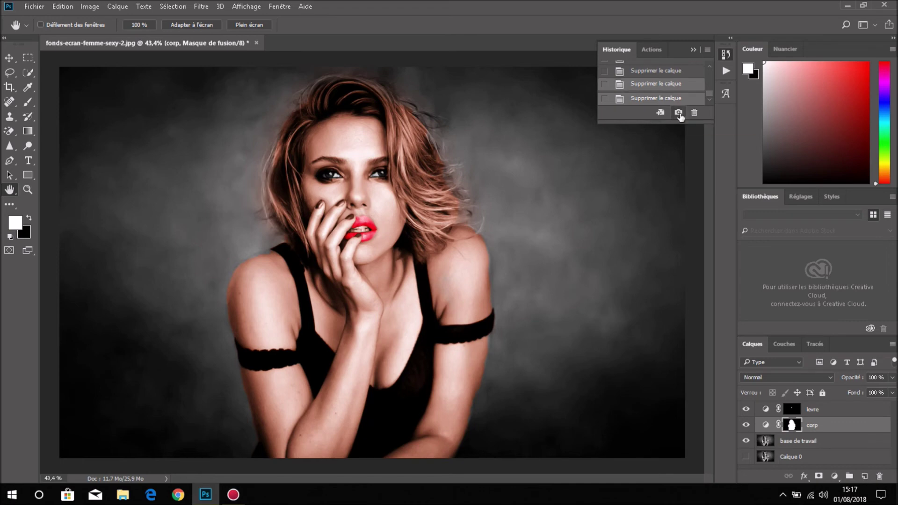
scroll(666, 100, up, 3)
scroll(663, 103, up, 3)
scroll(659, 106, up, 3)
scroll(657, 105, up, 5)
scroll(652, 94, up, 5)
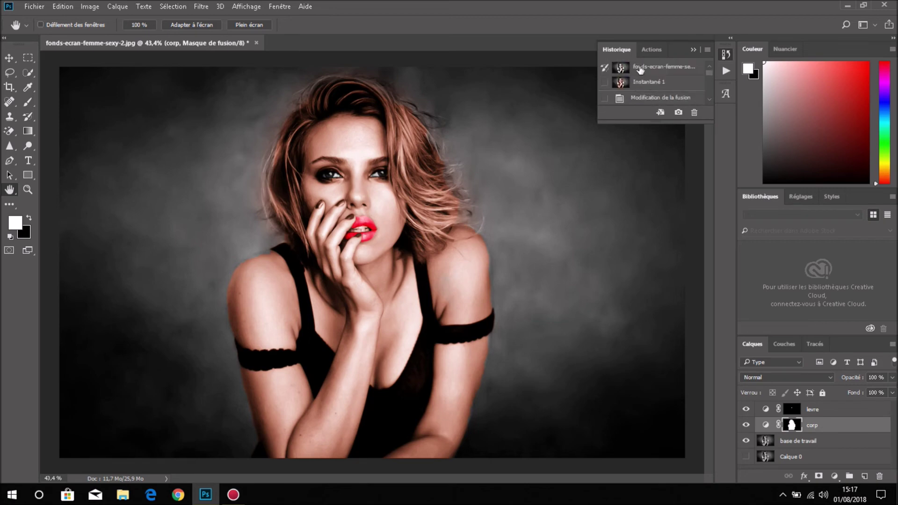
click(640, 68)
click(647, 82)
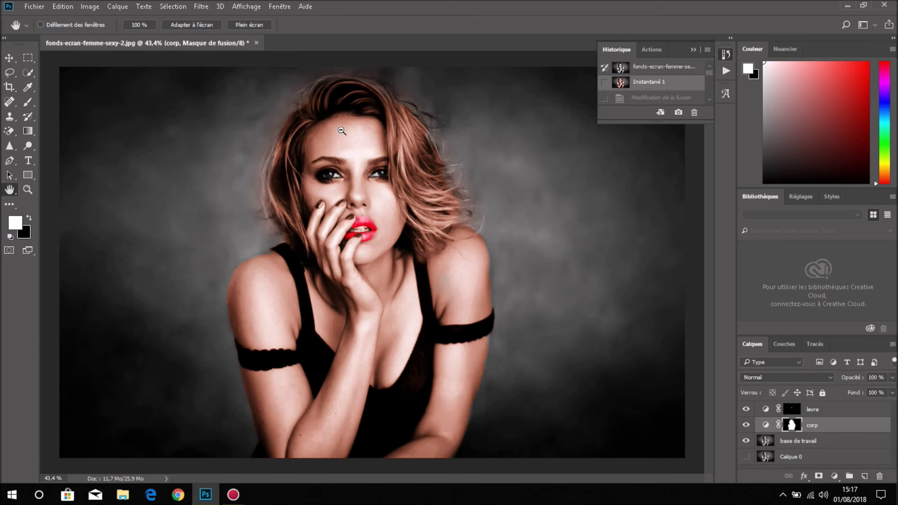
Select the 'base de travail' photo layer in the Layers panel
scroll(343, 131, up, 2)
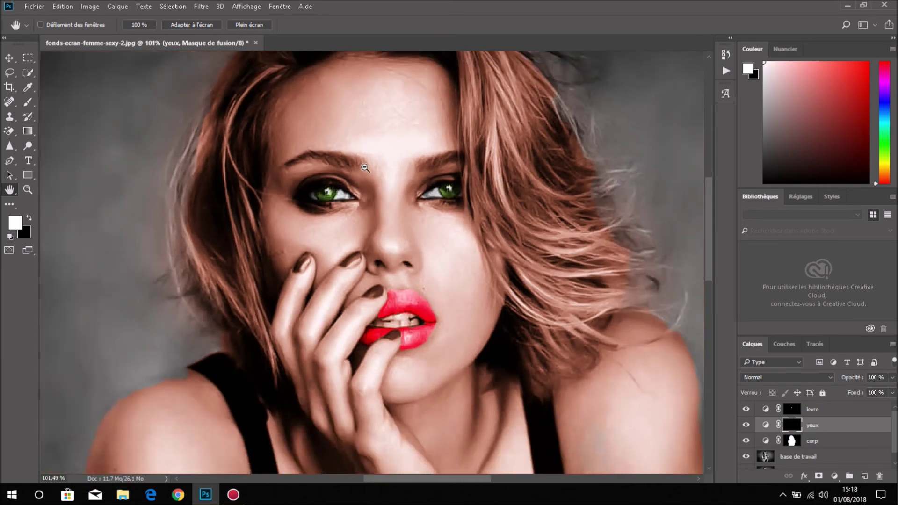
scroll(365, 168, down, 1)
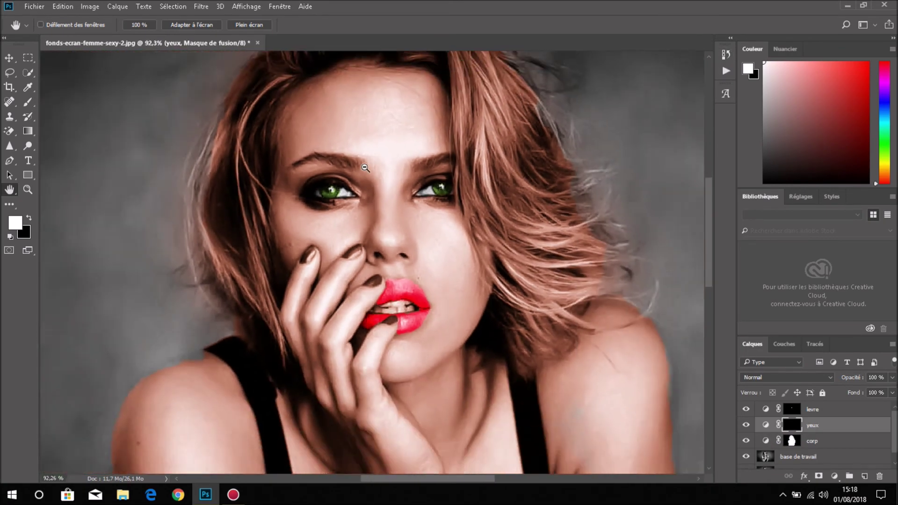
scroll(365, 167, down, 1)
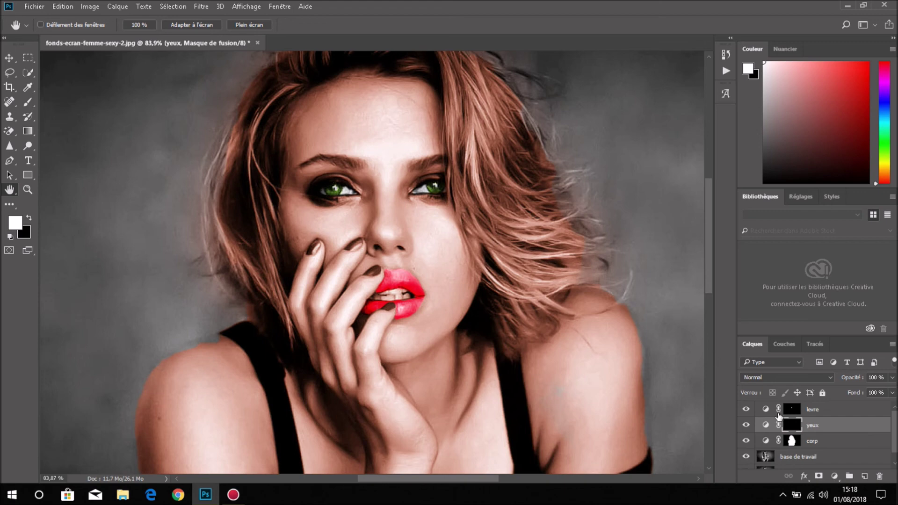
click(787, 460)
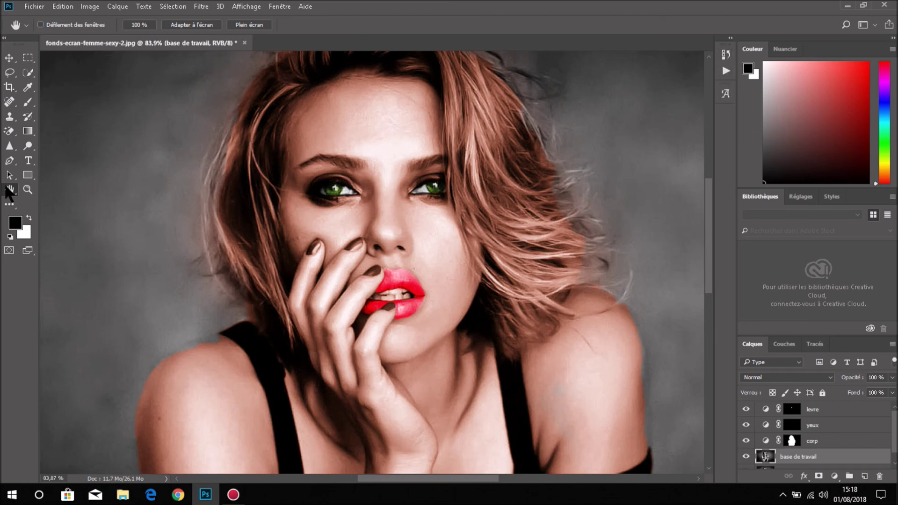
Sharpen the left iris on 'base de travail' with the Sharpen tool at about 30 px
click(10, 147)
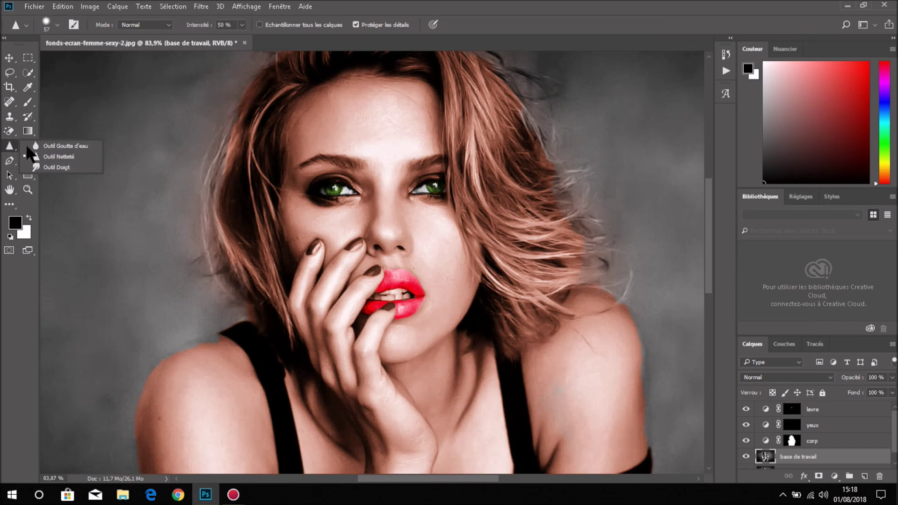
click(79, 159)
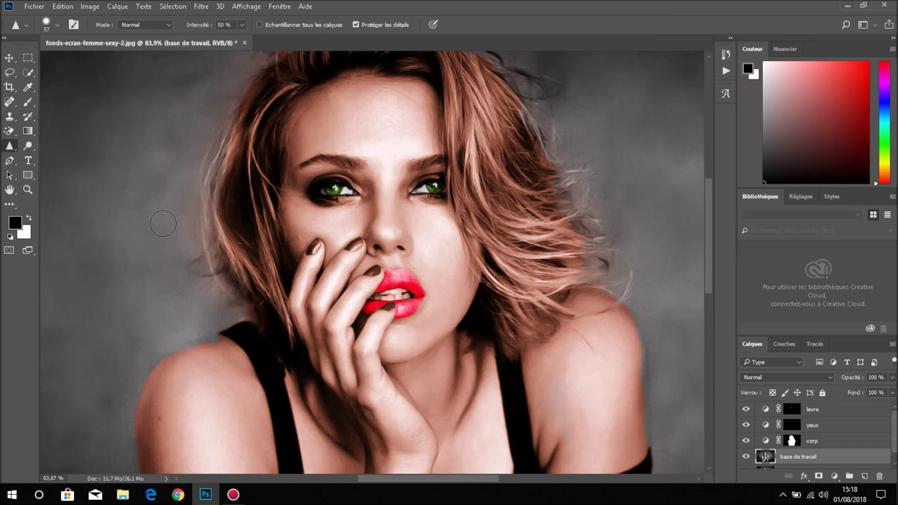
drag(327, 196, 361, 195)
scroll(309, 204, up, 2)
scroll(303, 204, up, 2)
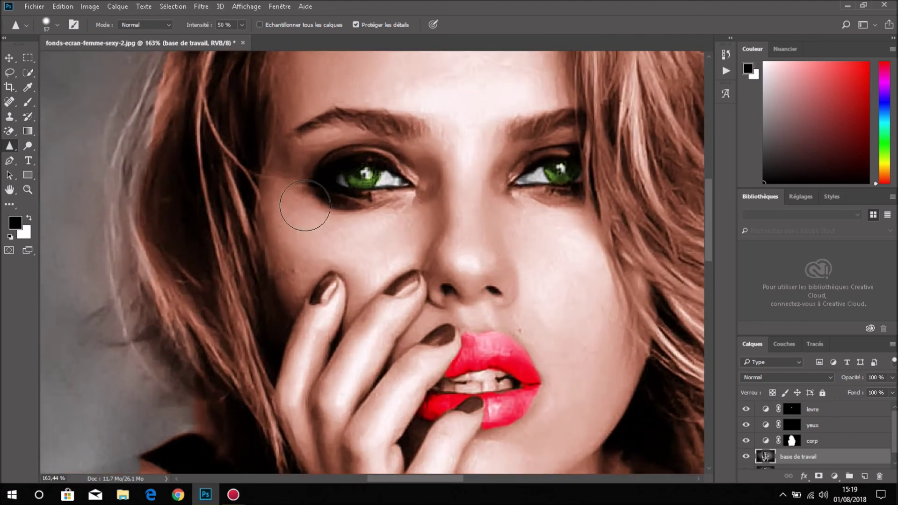
scroll(305, 205, up, 2)
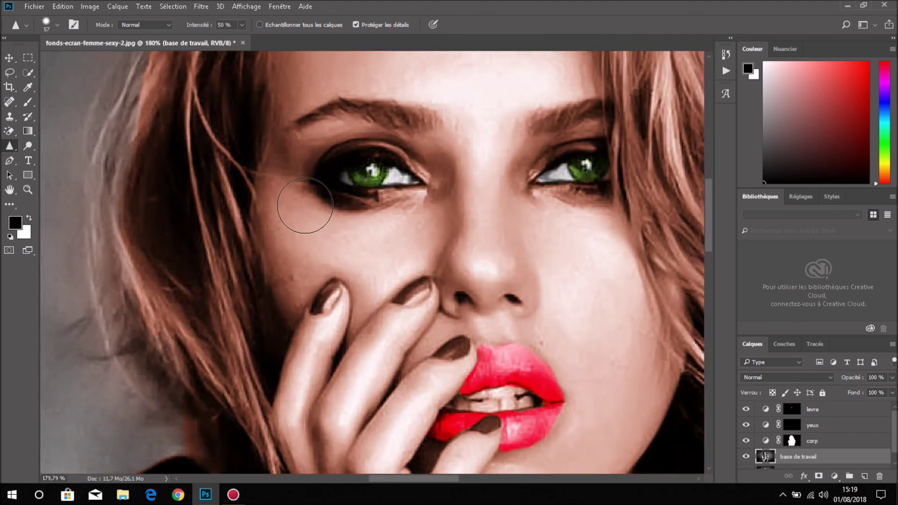
alt+right_click(388, 175)
mouse_move(388, 175)
mouse_down()
mouse_move(352, 174)
mouse_move(370, 176)
mouse_up()
alt+right_click(367, 175)
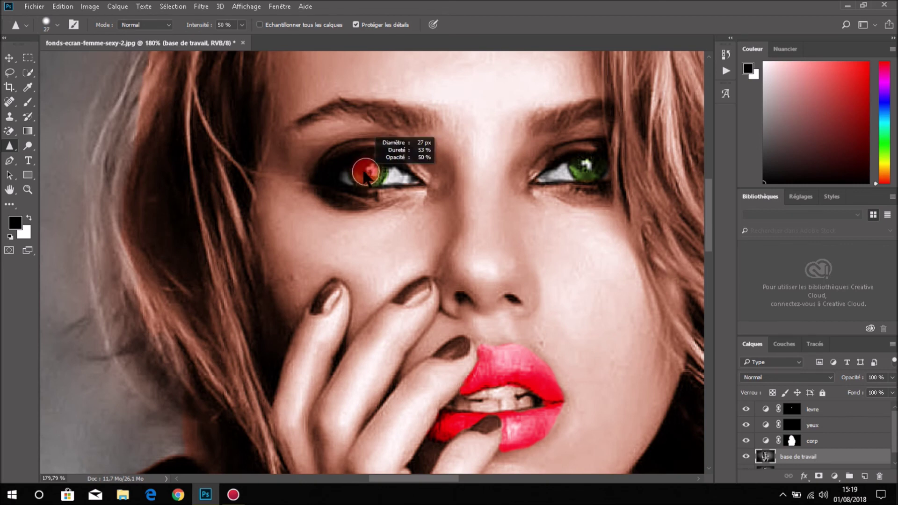
drag(367, 172, 366, 172)
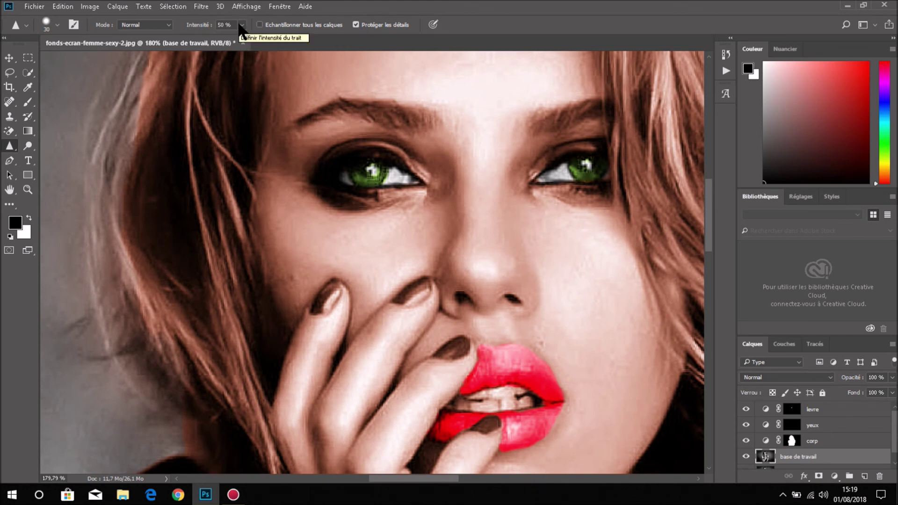
alt+right_click(264, 69)
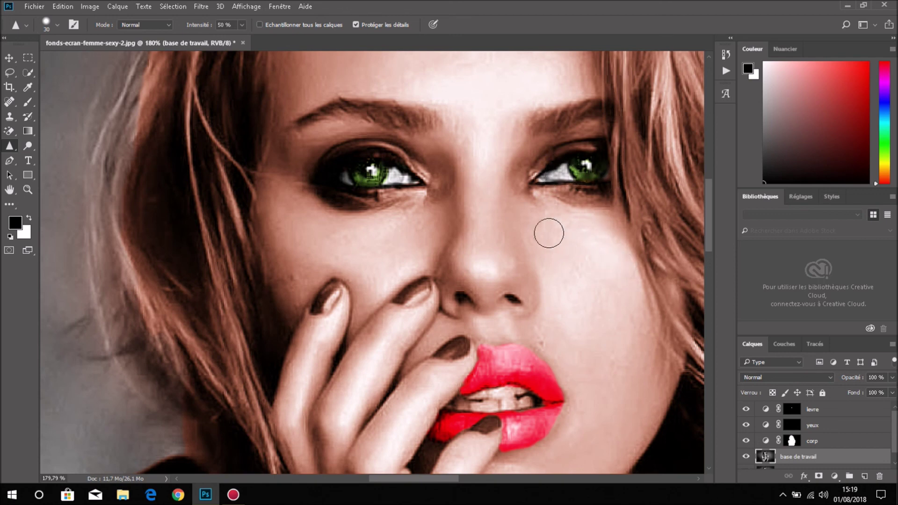
Hide and re-show the base photo layer to compare the colorisation
click(745, 456)
click(746, 457)
scroll(684, 157, up, 1)
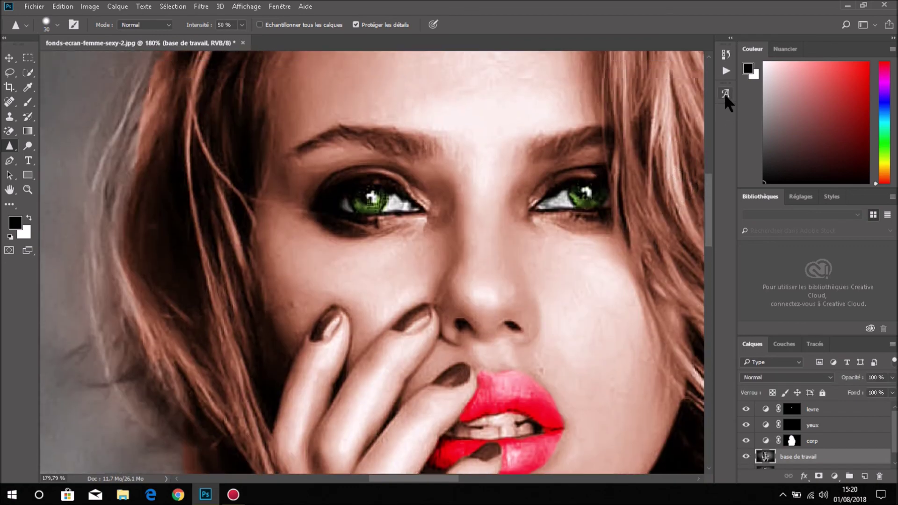
In History, step back to before sharpening, then return to the latest sharpened state
click(726, 54)
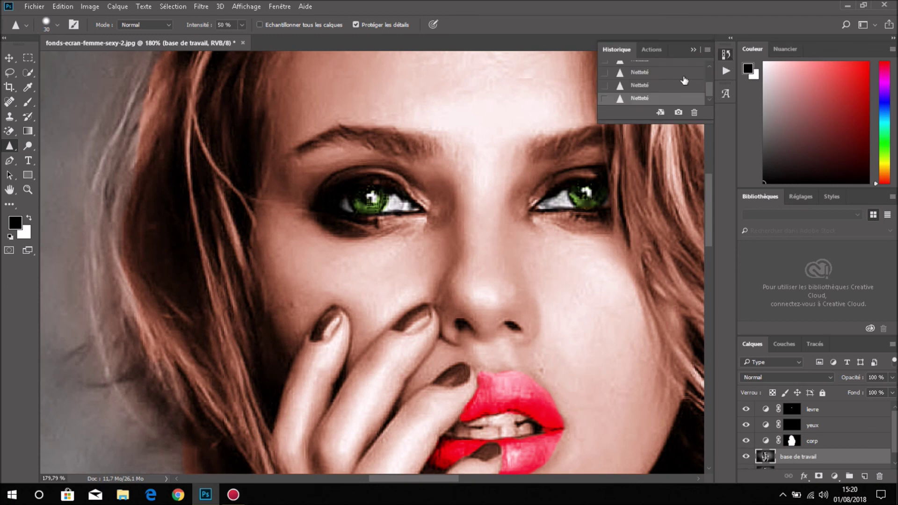
scroll(684, 80, up, 5)
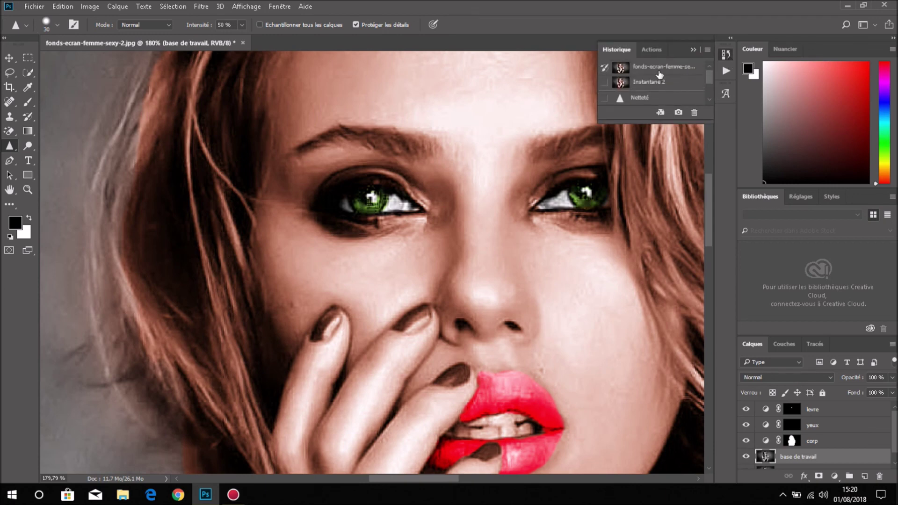
click(659, 82)
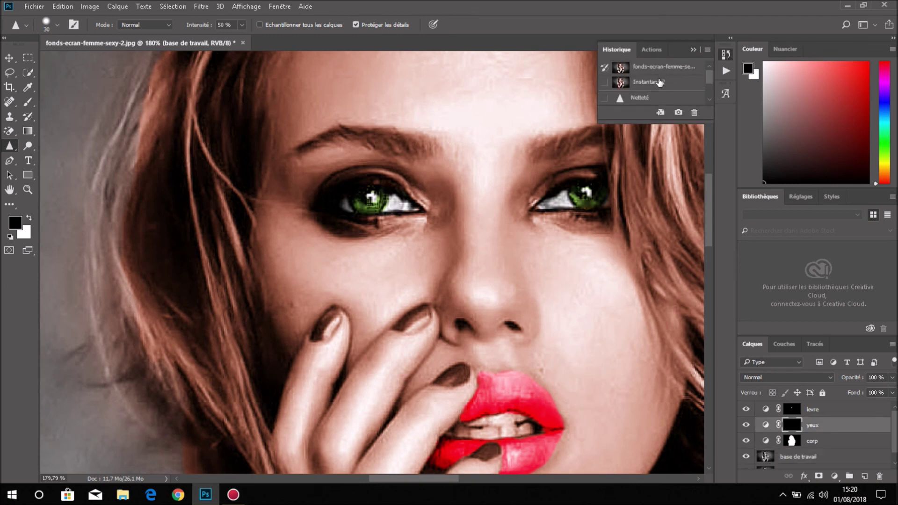
scroll(658, 89, down, 5)
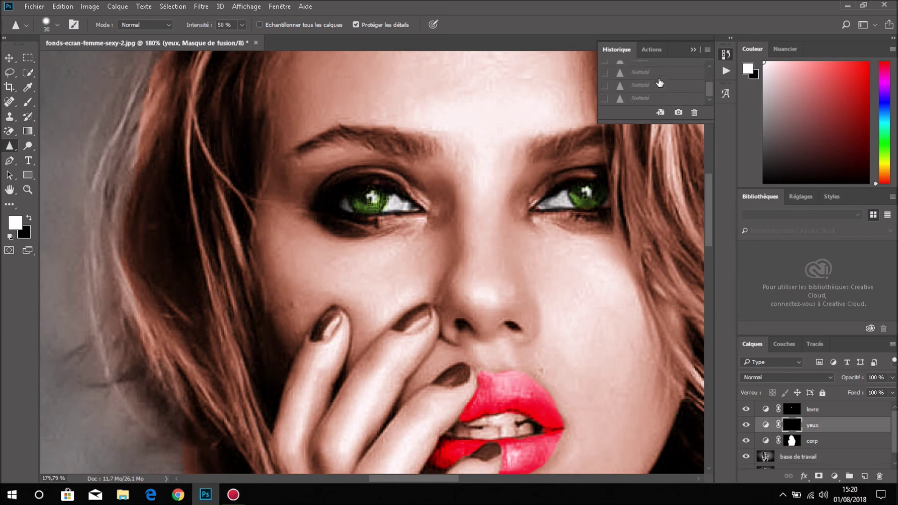
click(654, 99)
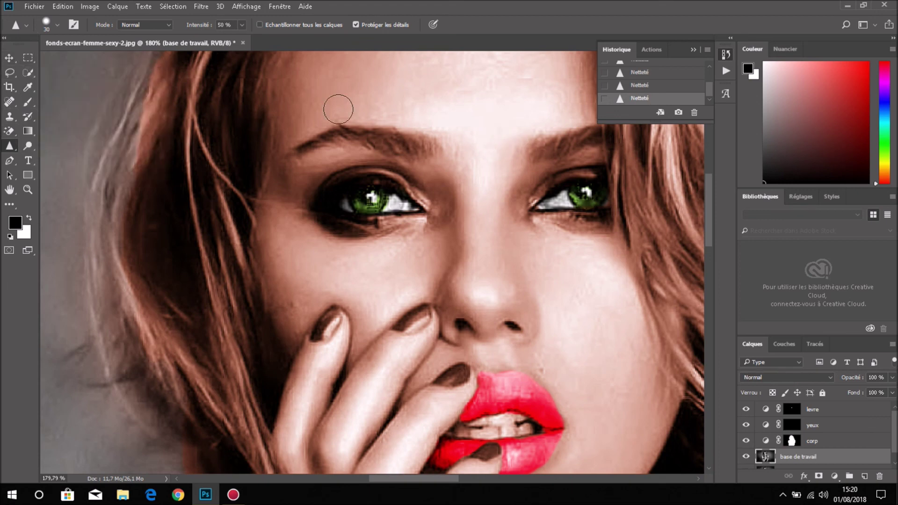
Create history Snapshot 3 capturing the sharpened portrait
scroll(641, 91, up, 5)
scroll(641, 92, down, 5)
scroll(642, 91, down, 1)
scroll(678, 116, down, 1)
click(678, 114)
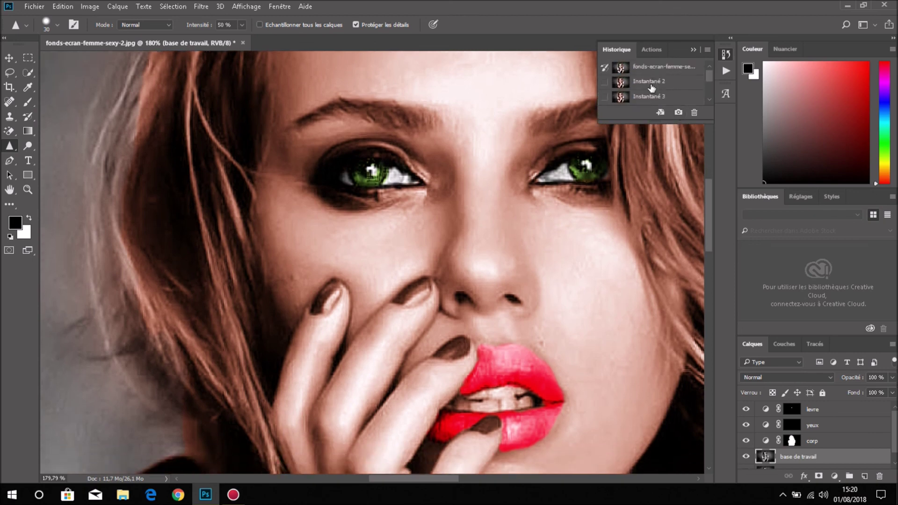
Alternate between Snapshot 2 and Snapshot 3, ending on the sharpened version
click(650, 87)
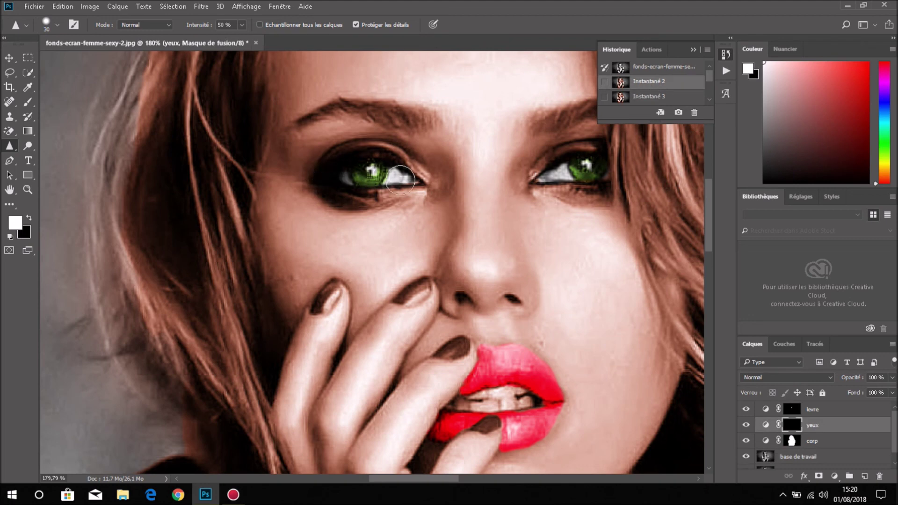
click(661, 96)
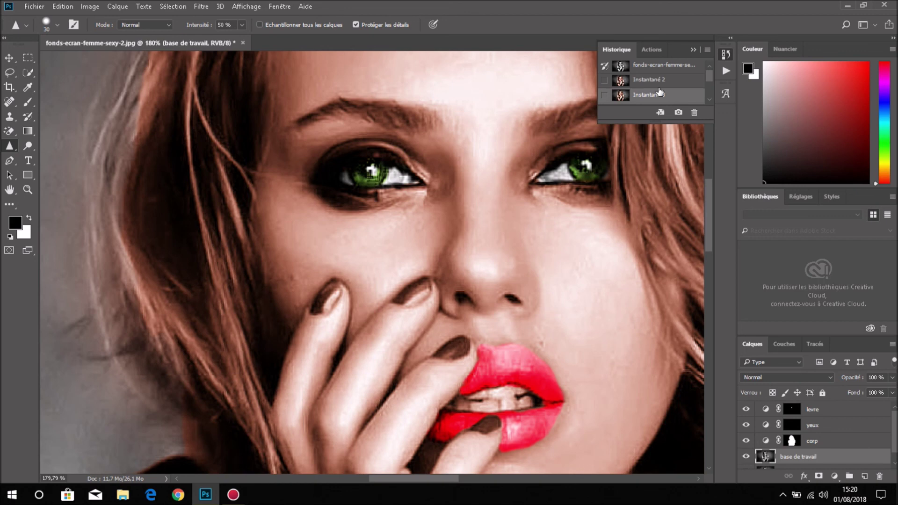
click(657, 83)
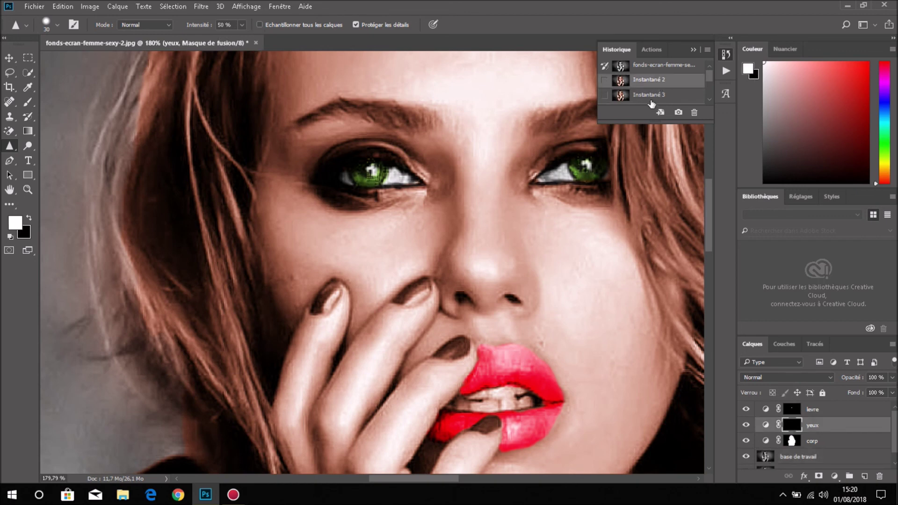
click(651, 102)
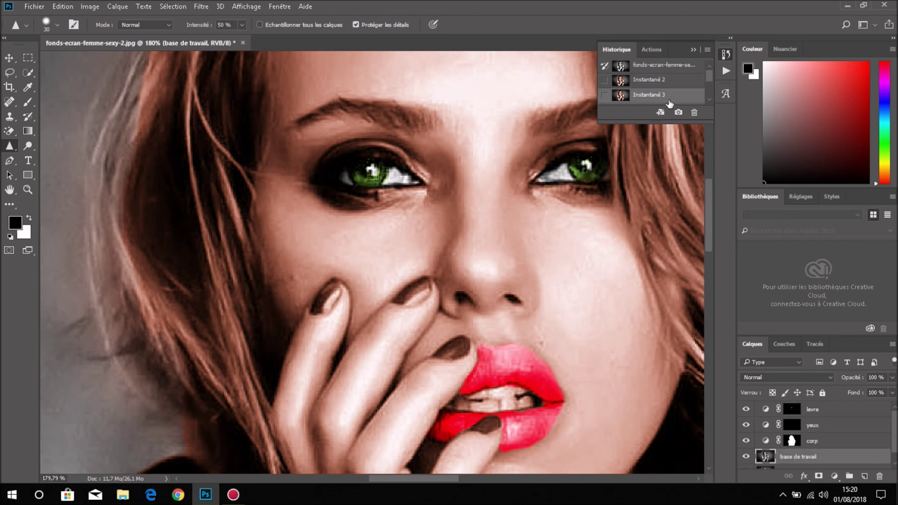
click(28, 245)
Show the copper-toned, green-eyed portrait in Full Screen Mode, zoomed out to fit
click(29, 247)
click(440, 213)
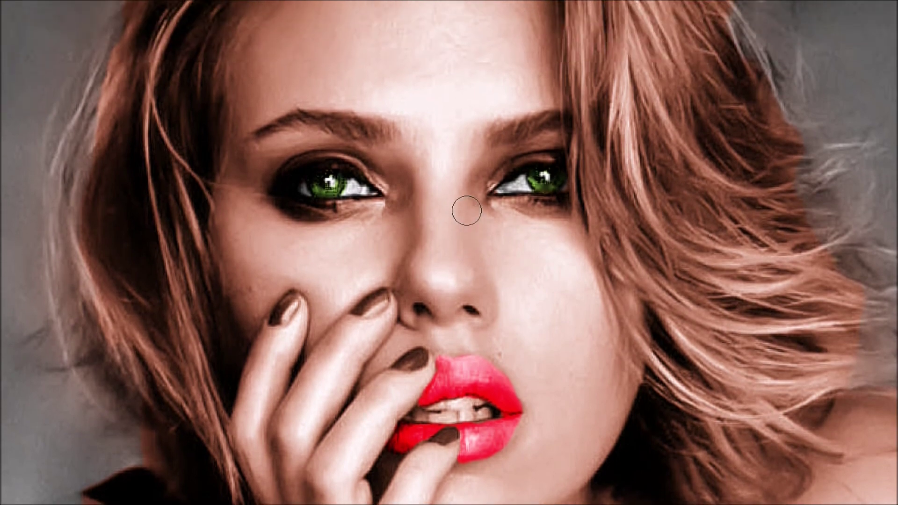
scroll(456, 206, down, 2)
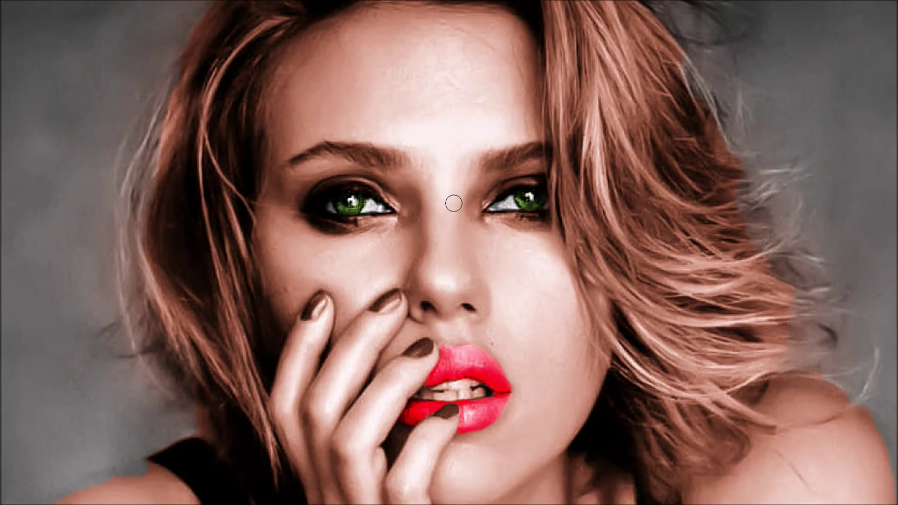
scroll(453, 203, down, 1)
scroll(456, 205, down, 1)
scroll(554, 207, down, 1)
scroll(554, 207, up, 1)
scroll(553, 206, down, 2)
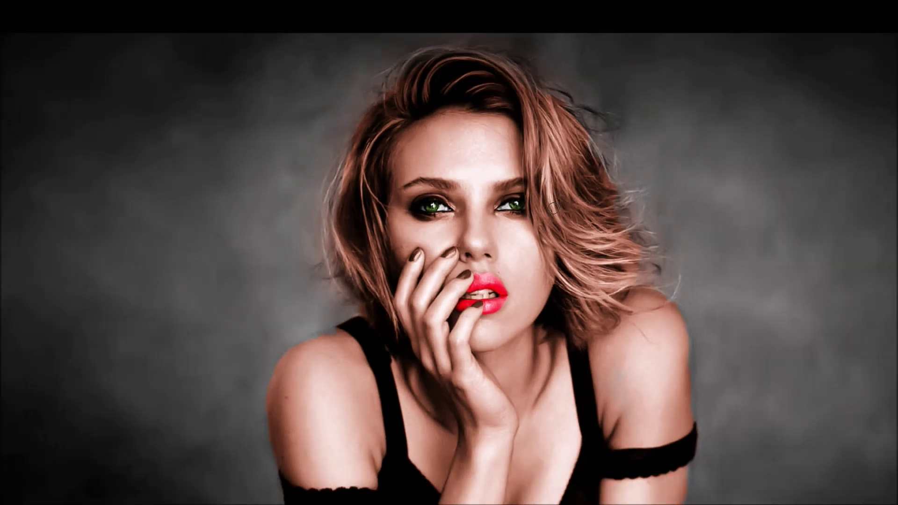